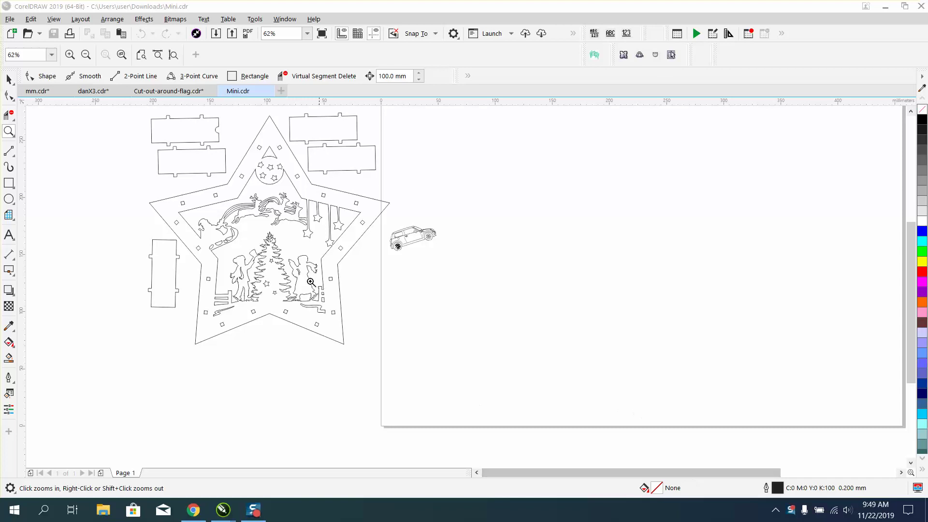
# Marquee-zoom onto the star lantern and the small Mini car beside it.
pyautogui.moveTo(168, 196); pyautogui.dragTo(557, 304)
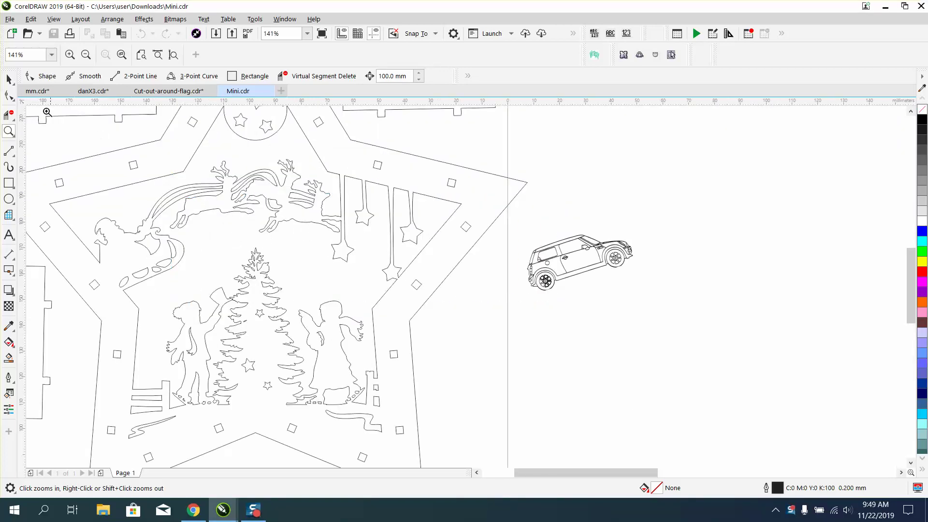
pyautogui.click(8, 78)
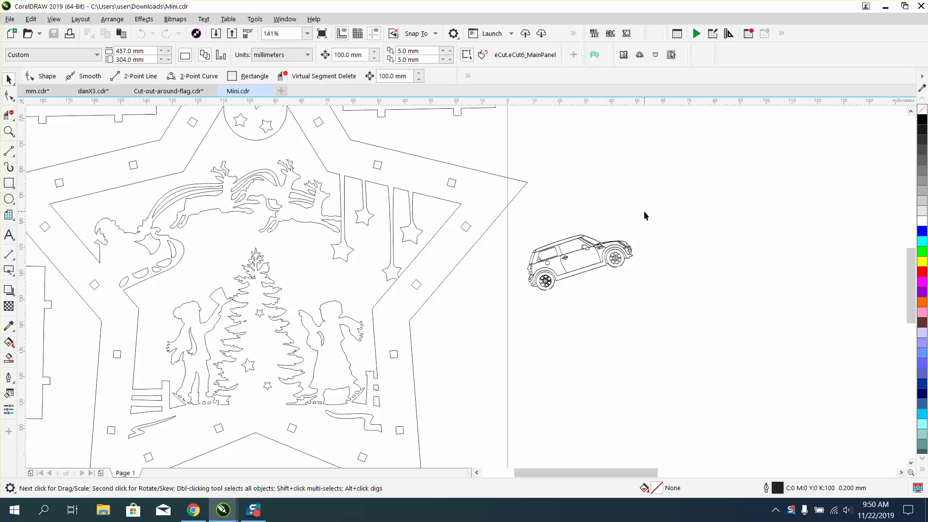
pyautogui.moveTo(667, 264); pyautogui.dragTo(522, 301)
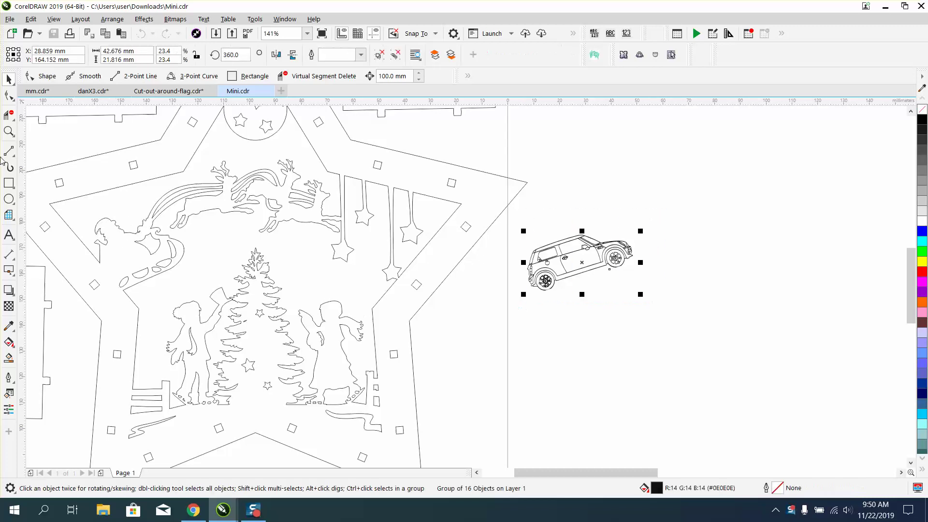
pyautogui.click(8, 183)
pyautogui.moveTo(673, 211); pyautogui.dragTo(518, 311)
pyautogui.click(922, 262)
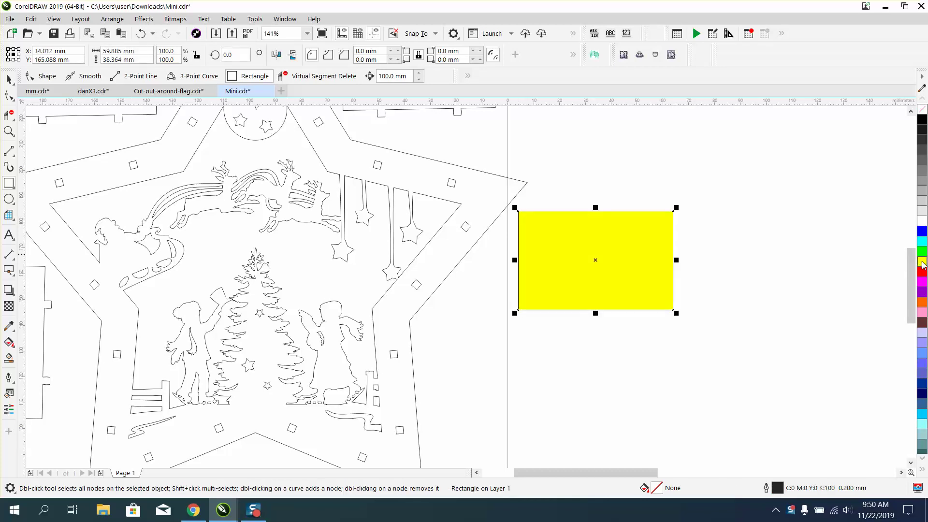
pyautogui.hotkey('shift', 'pagedown')
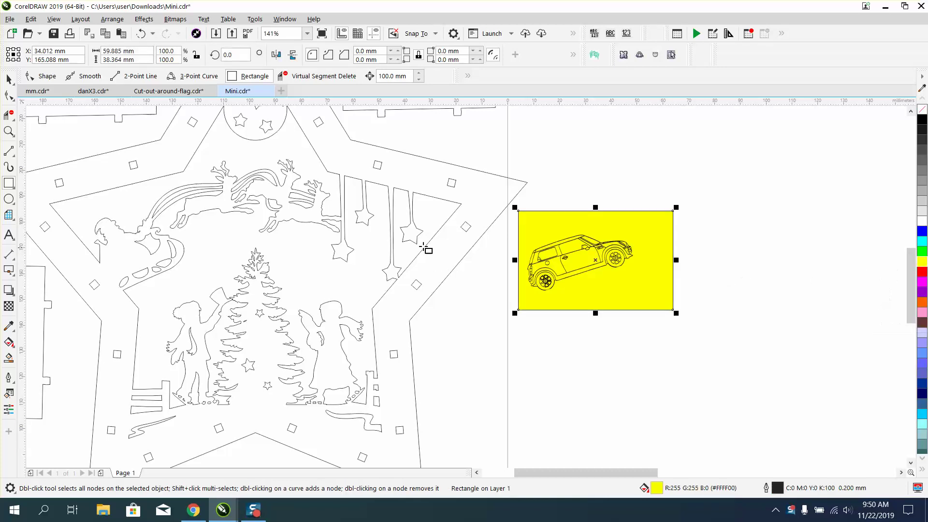
pyautogui.press('Delete')
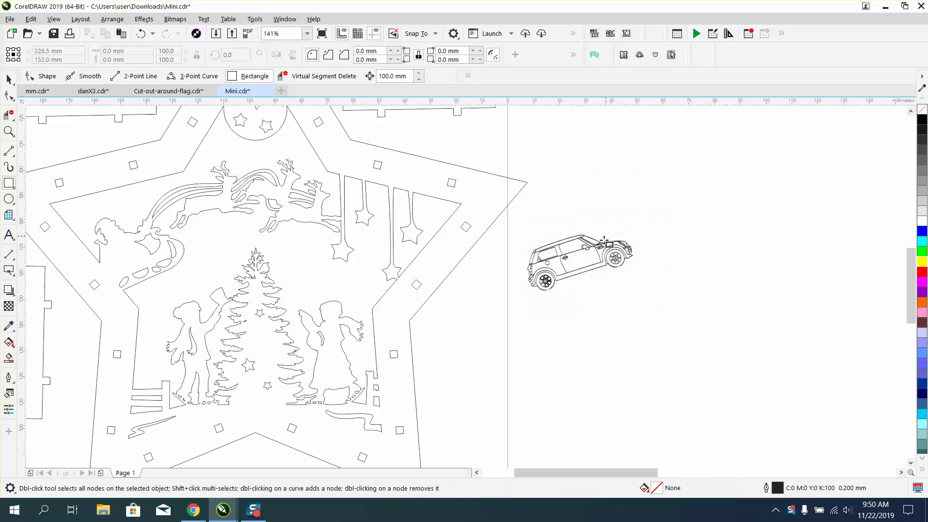
pyautogui.click(9, 79)
pyautogui.moveTo(506, 208); pyautogui.dragTo(726, 331)
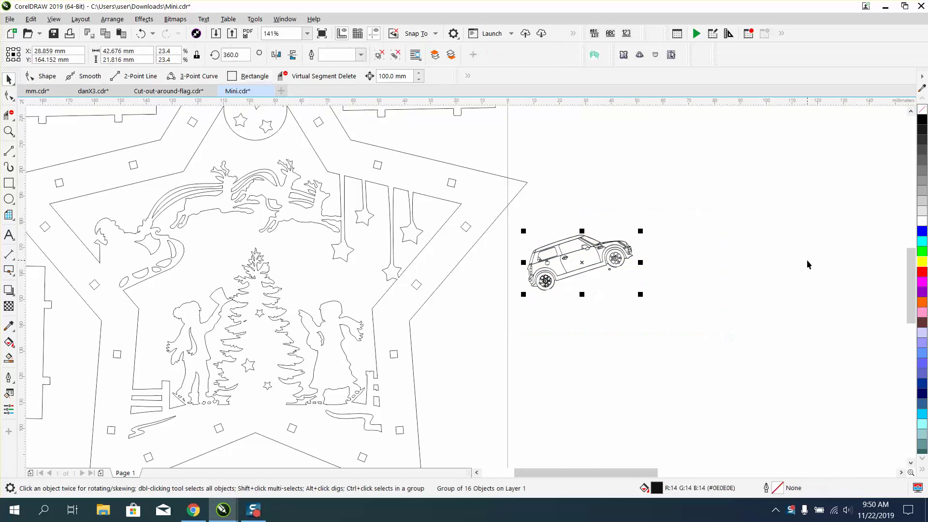
pyautogui.click(8, 131)
pyautogui.moveTo(519, 225); pyautogui.dragTo(713, 310)
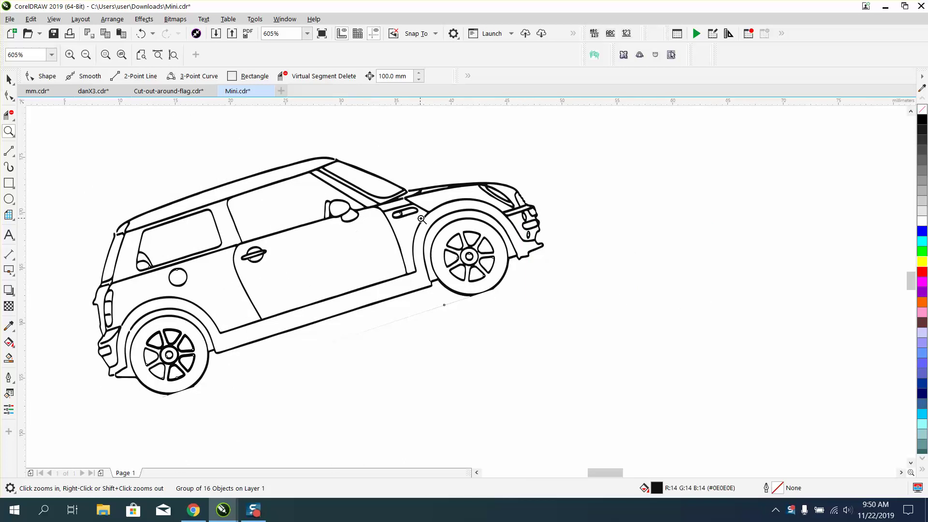
pyautogui.click(9, 79)
# Ungroup the Mini car and combine its 16 parts into one curve.
pyautogui.scroll(-2, 343, 156)
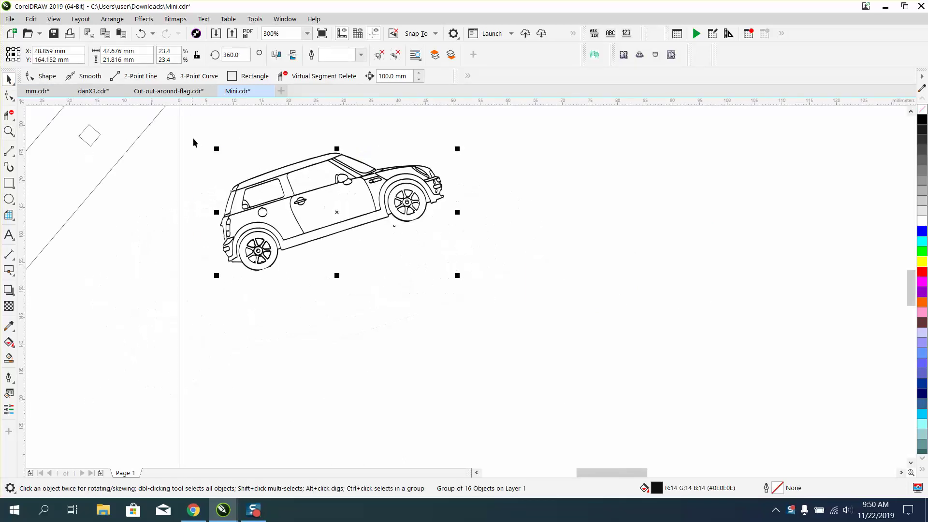
pyautogui.click(112, 19)
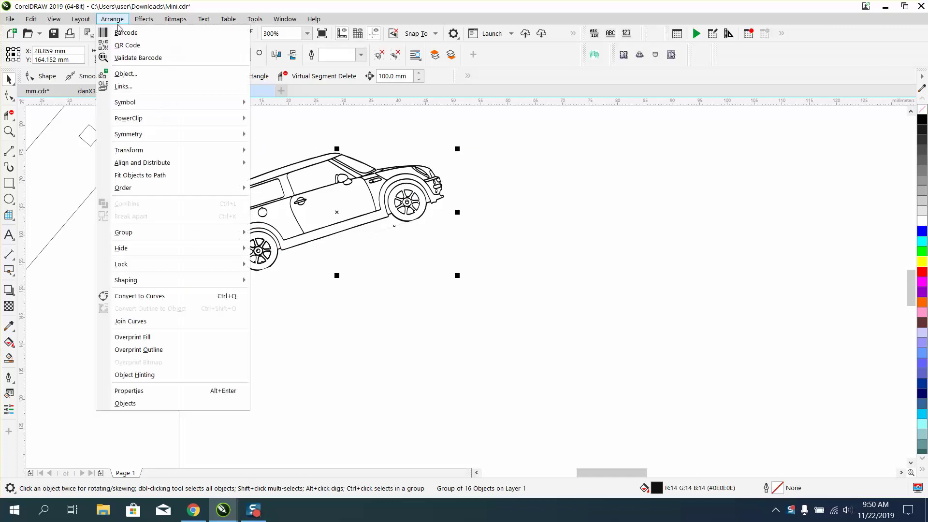
pyautogui.moveTo(153, 233)
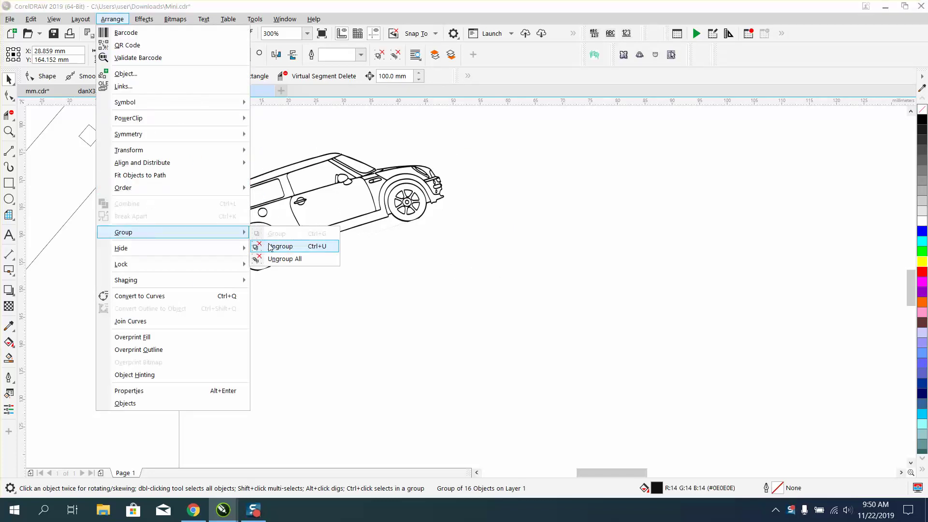
pyautogui.click(268, 244)
pyautogui.click(427, 55)
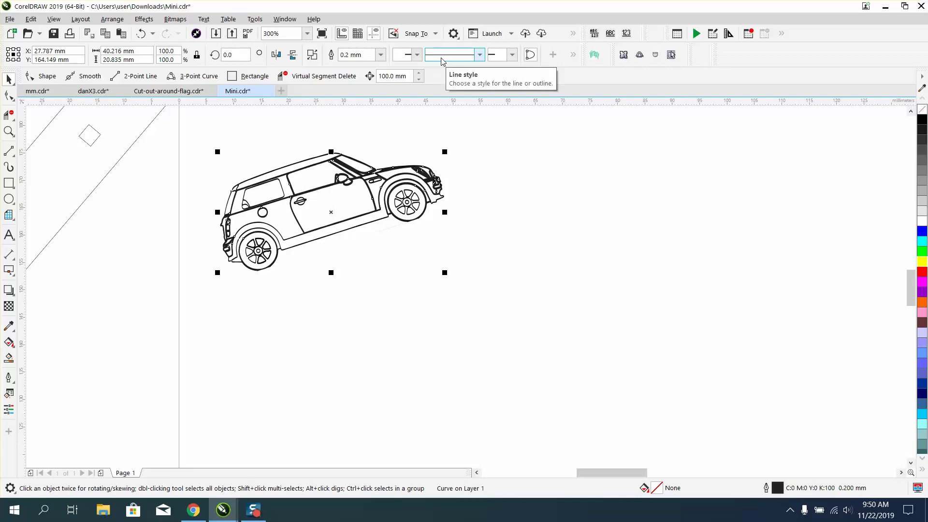
# Set the nudge distance to 100 mm and duplicate the car 100 mm right.
pyautogui.press('Right')
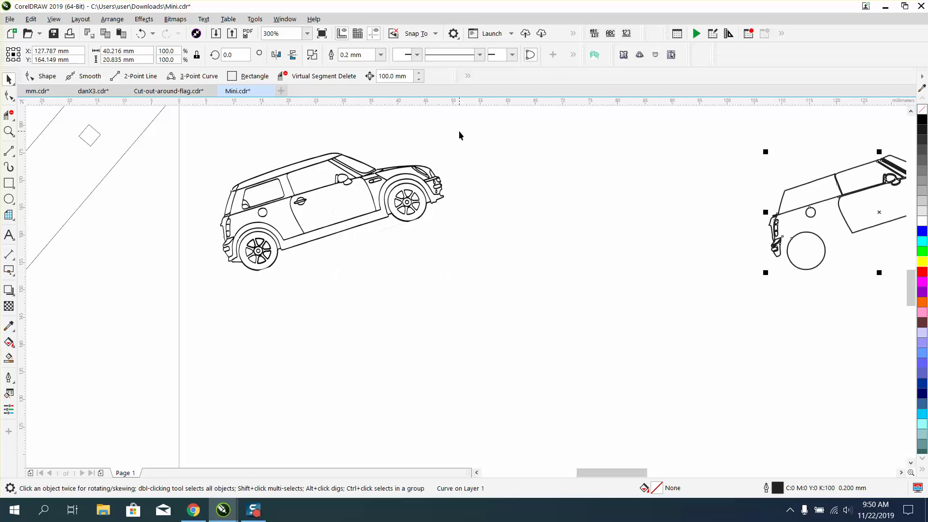
pyautogui.click(139, 37)
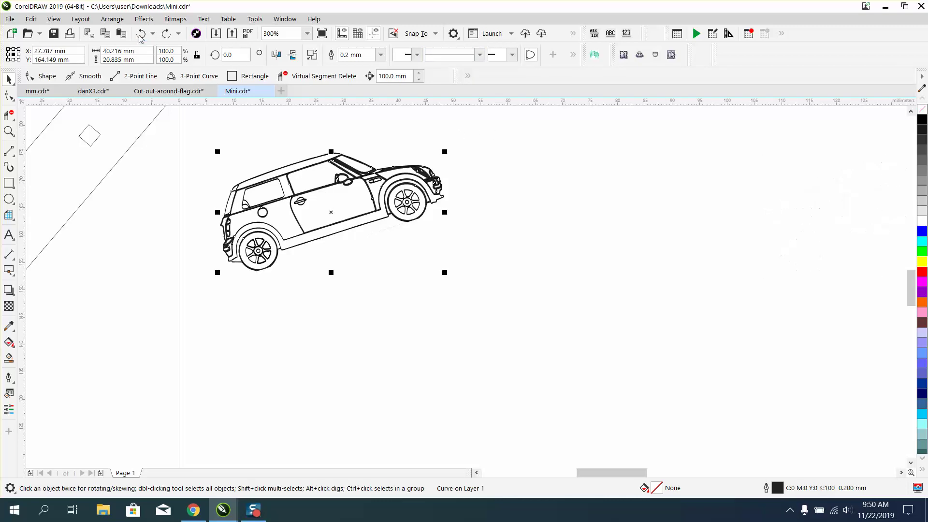
pyautogui.click(408, 79)
pyautogui.press('Return')
pyautogui.press('Right')
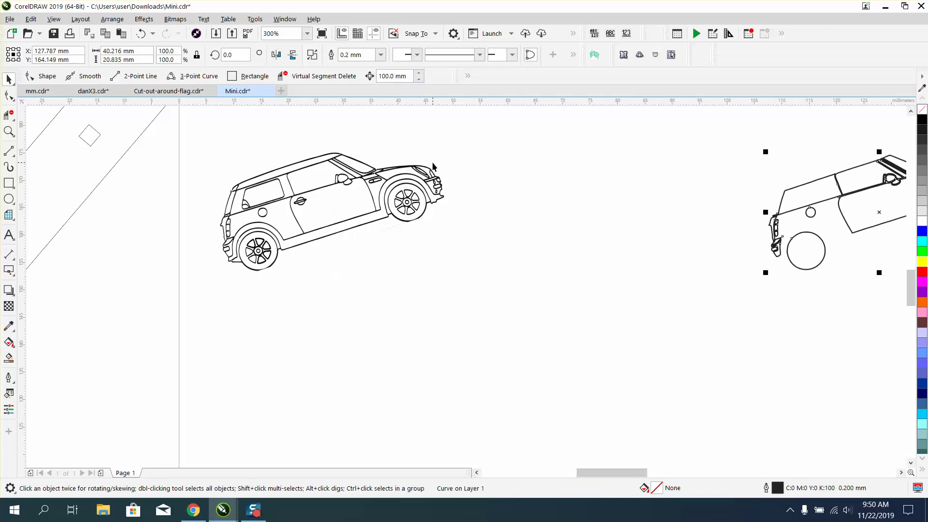
pyautogui.scroll(-3, 432, 165)
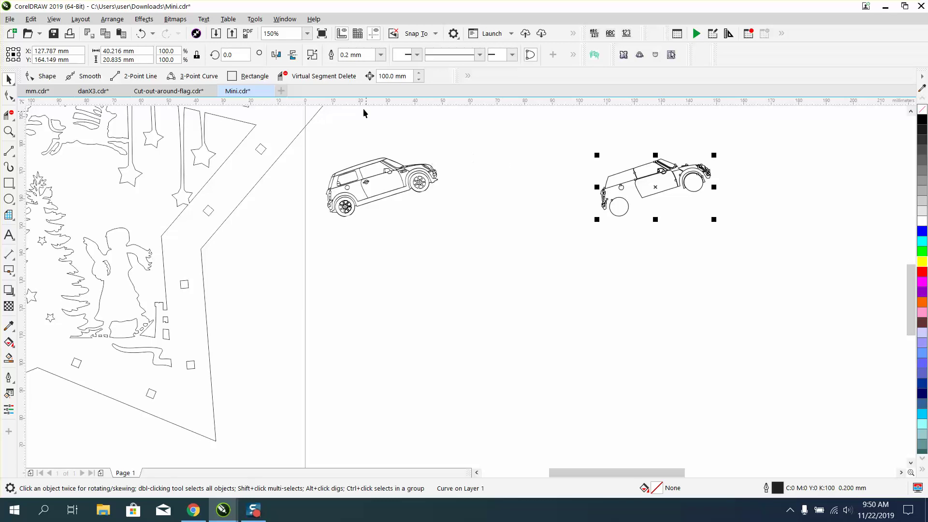
# Break the right car copy apart and recombine all its pieces into one curve.
pyautogui.moveTo(520, 140); pyautogui.dragTo(752, 242)
pyautogui.click(121, 18)
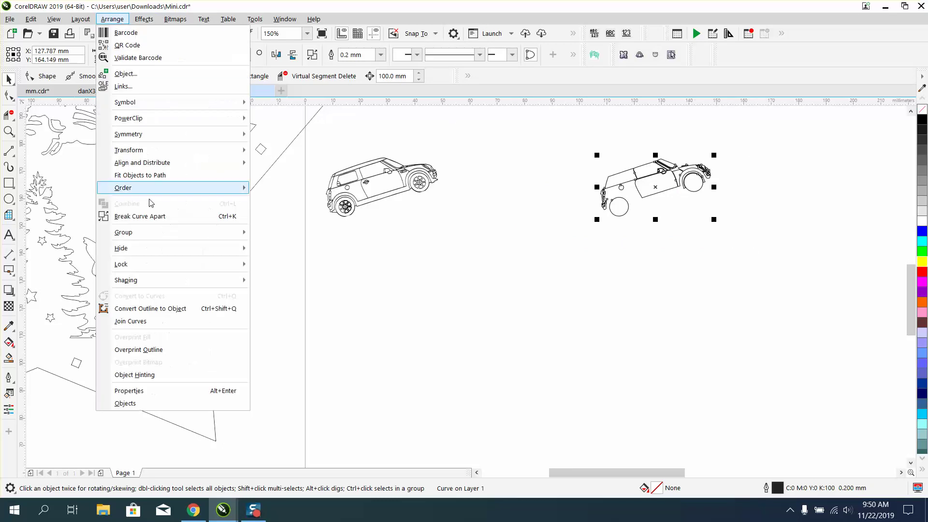
pyautogui.click(155, 216)
pyautogui.moveTo(538, 131); pyautogui.dragTo(754, 248)
pyautogui.click(331, 55)
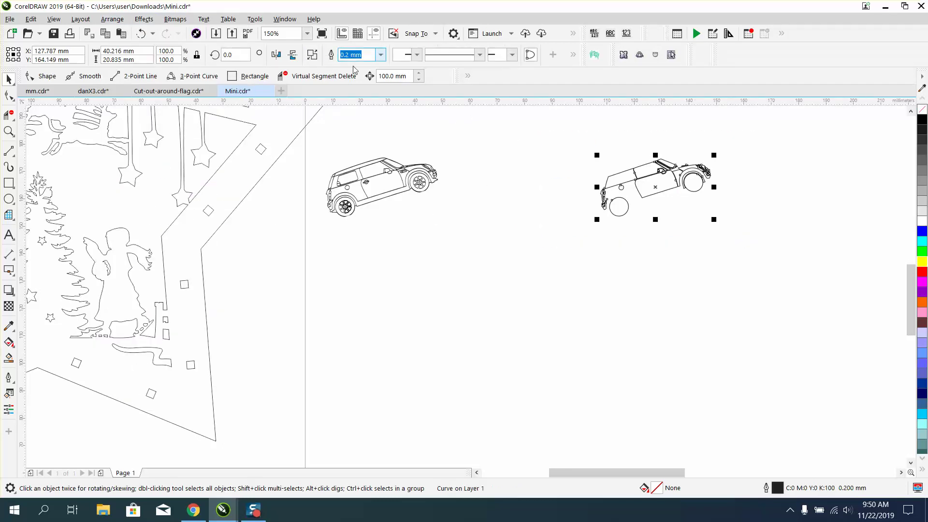
# Apply a one-step red outside contour with 2.0 mm offset to the car copy.
pyautogui.click(144, 19)
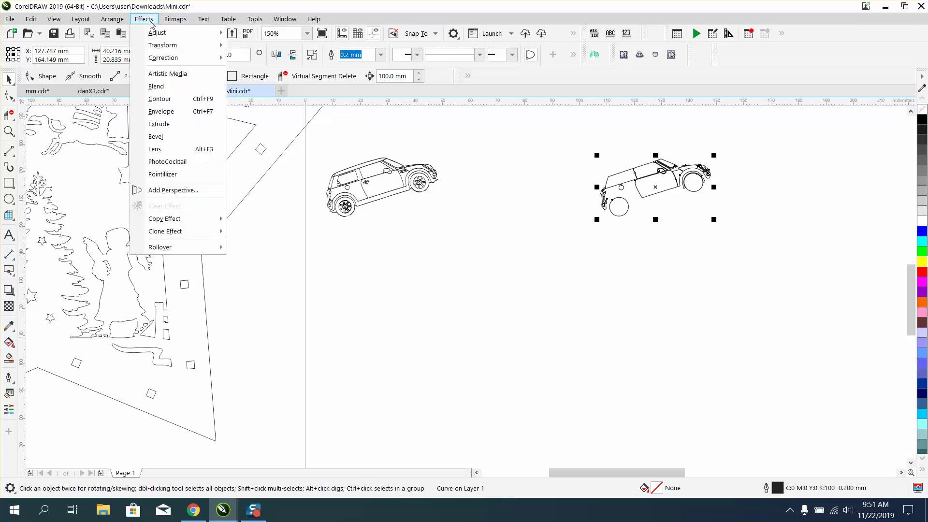
pyautogui.click(162, 100)
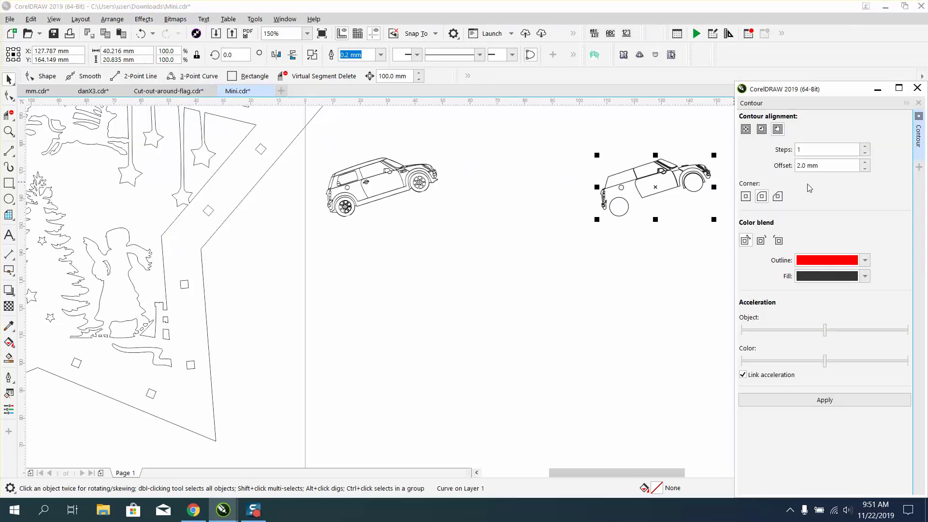
pyautogui.click(823, 401)
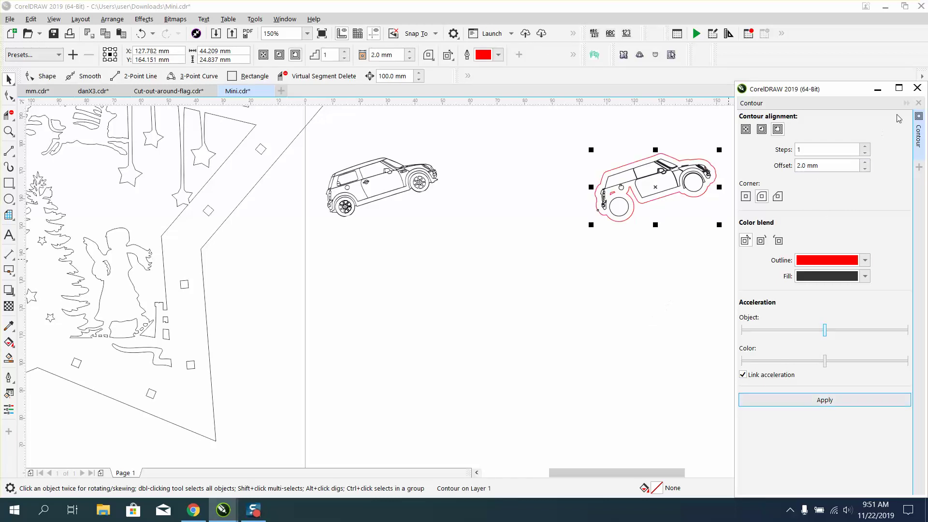
pyautogui.click(917, 88)
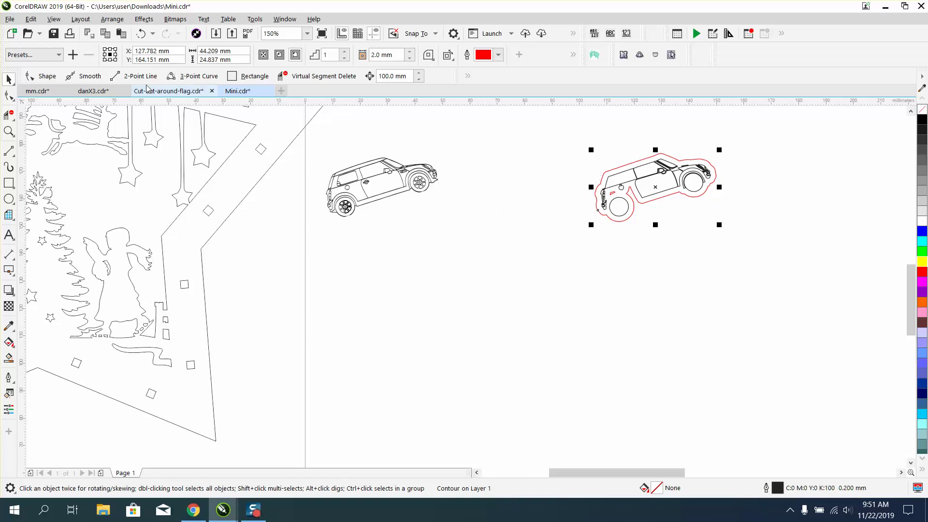
# Break the red contour apart from the copied car.
pyautogui.moveTo(565, 134); pyautogui.dragTo(773, 242)
pyautogui.click(121, 20)
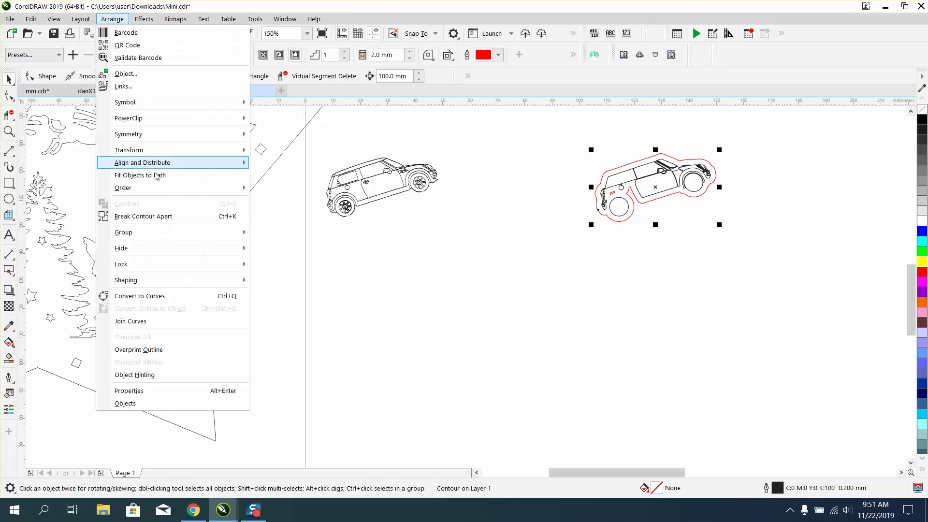
pyautogui.click(167, 216)
pyautogui.click(412, 215)
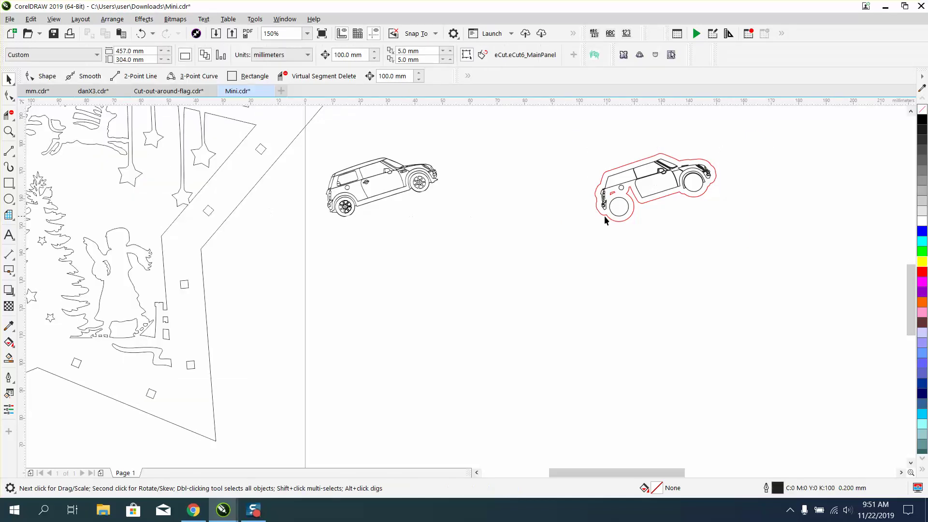
# Break the red contour curve apart into separate pieces and inspect the small rear piece.
pyautogui.click(612, 198)
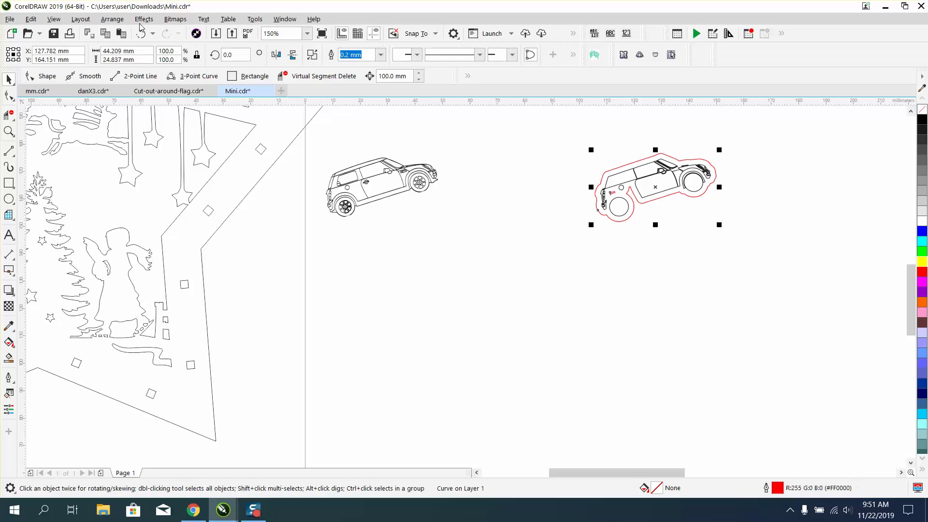
pyautogui.click(113, 19)
pyautogui.click(173, 216)
pyautogui.click(589, 208)
pyautogui.click(611, 194)
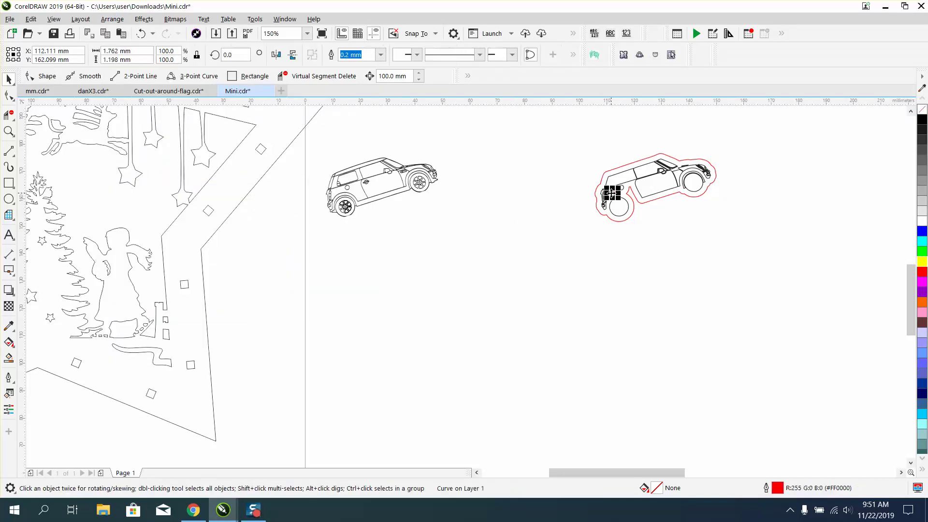
pyautogui.click(661, 194)
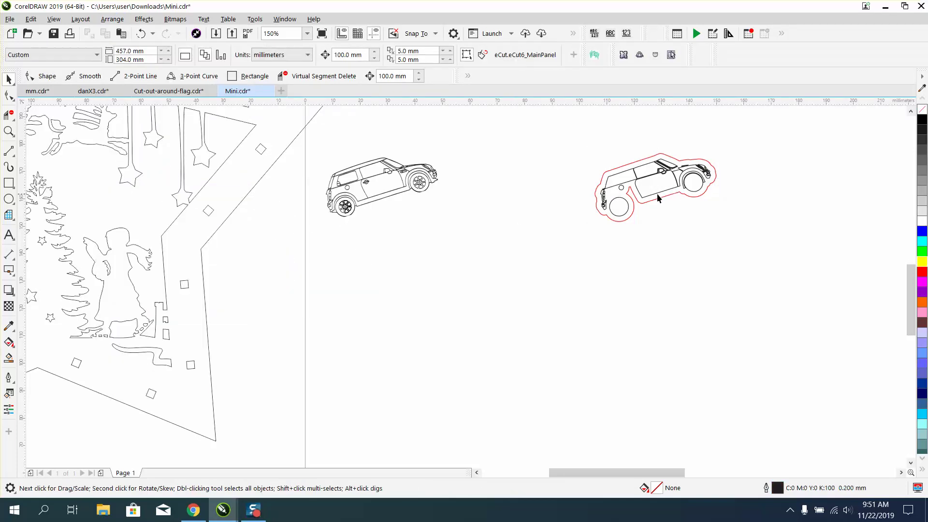
pyautogui.click(9, 131)
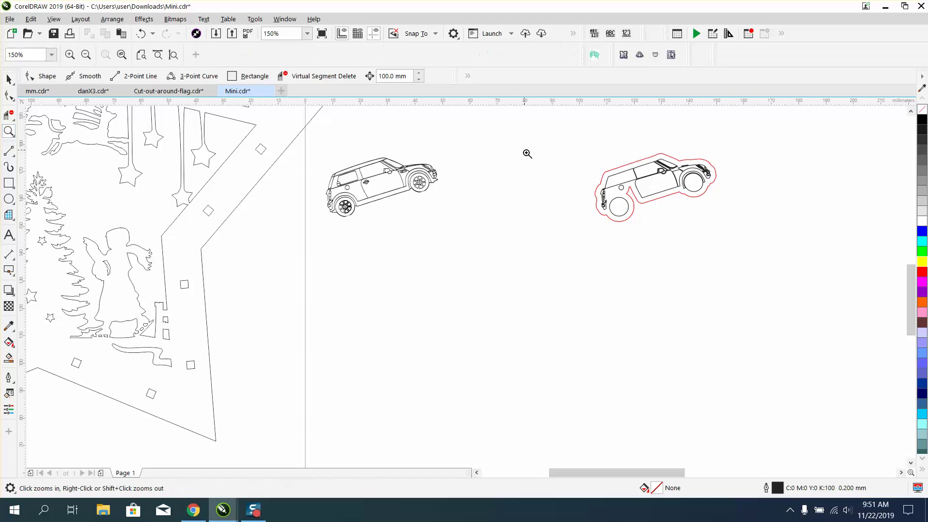
# Draw a short two-point line from the red outline below the car.
pyautogui.moveTo(526, 151); pyautogui.dragTo(845, 251)
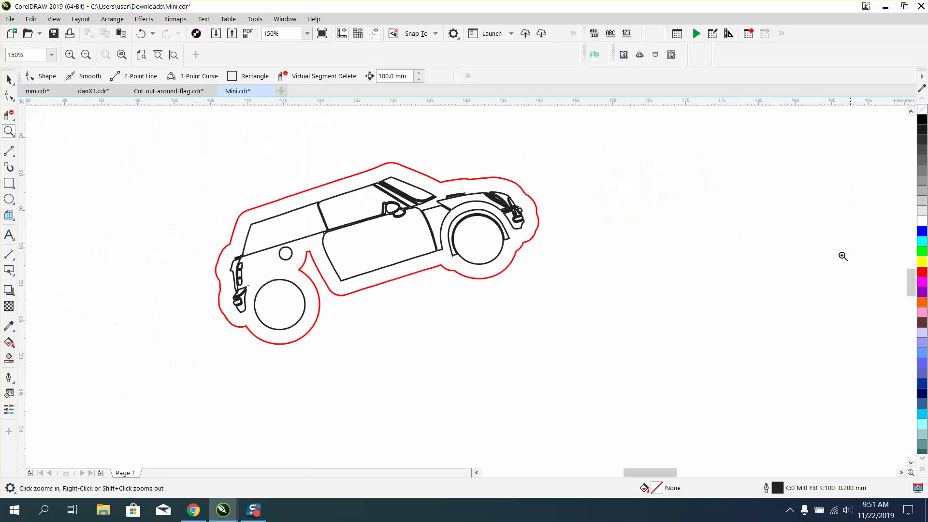
pyautogui.click(11, 153)
pyautogui.click(61, 169)
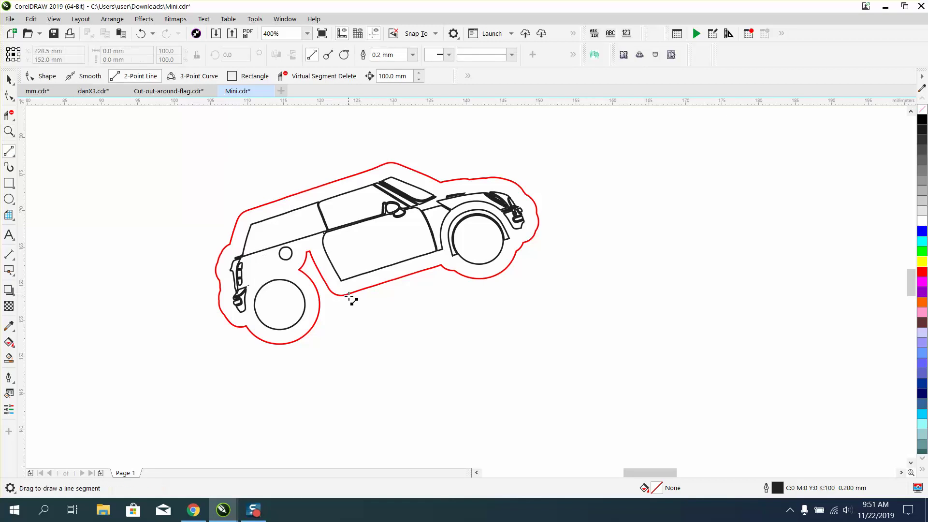
pyautogui.moveTo(349, 293); pyautogui.dragTo(320, 305)
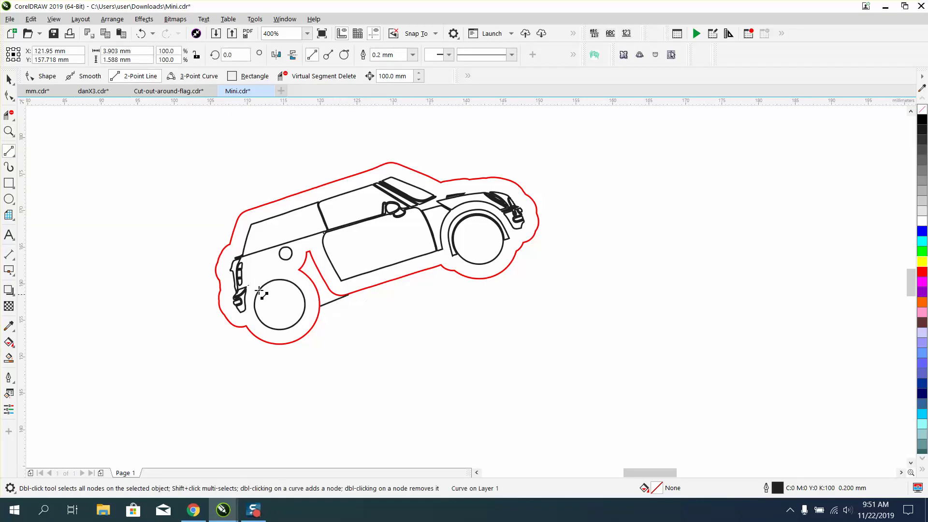
pyautogui.click(9, 118)
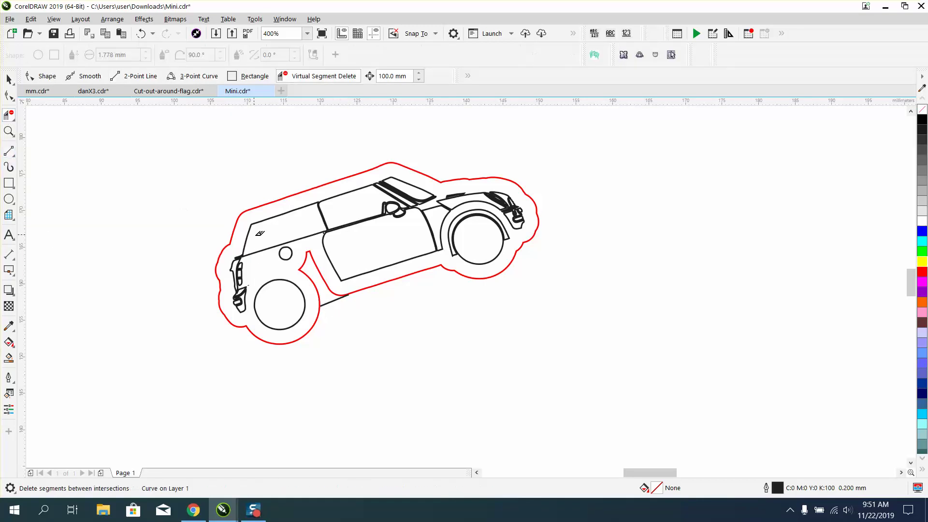
pyautogui.click(317, 260)
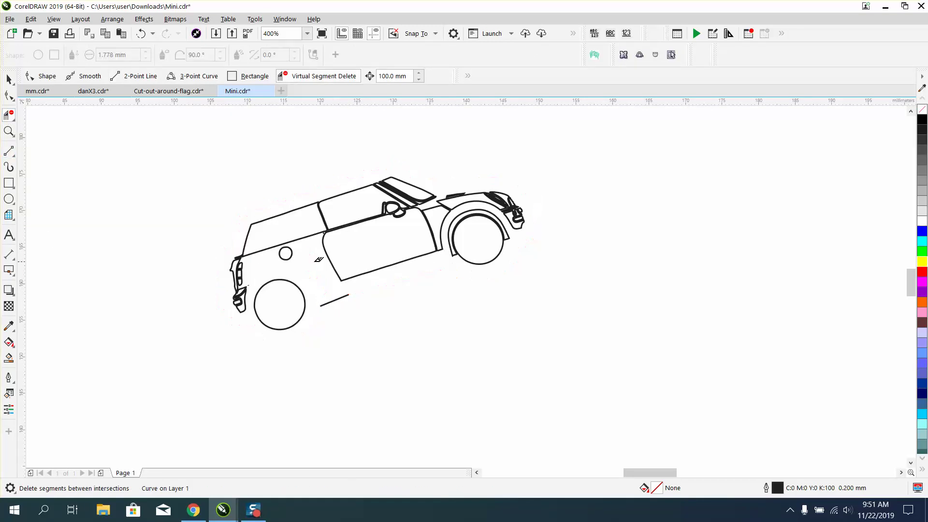
pyautogui.click(140, 33)
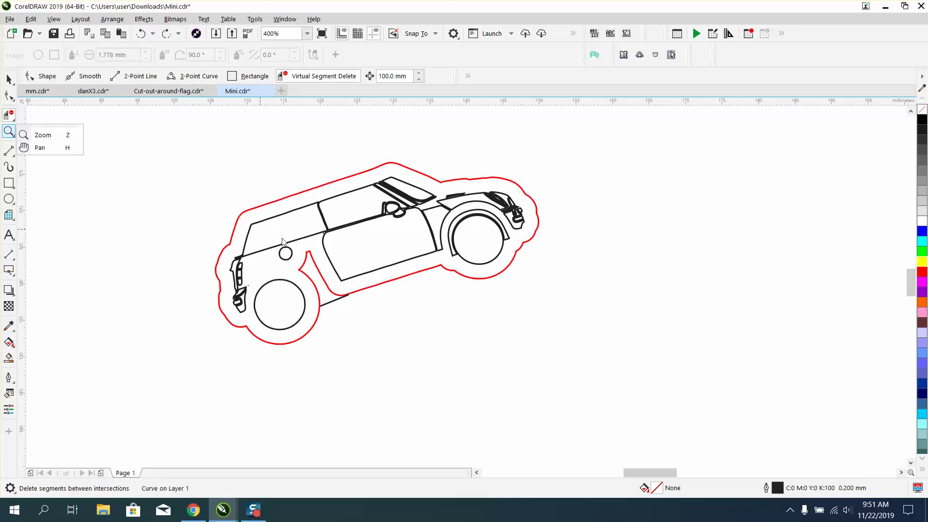
# Extend both ends of the rear-wheel line past the red outline with the Shape tool.
pyautogui.click(9, 131)
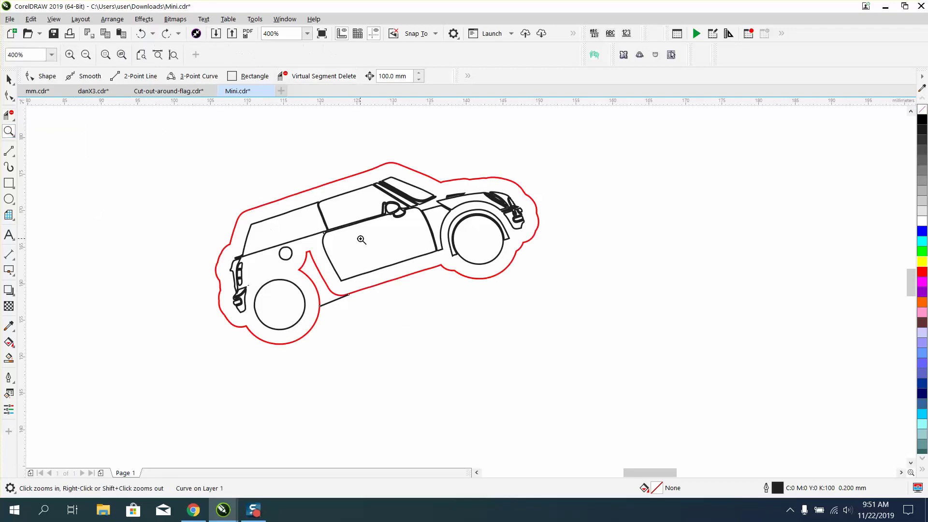
pyautogui.moveTo(354, 319); pyautogui.dragTo(461, 333)
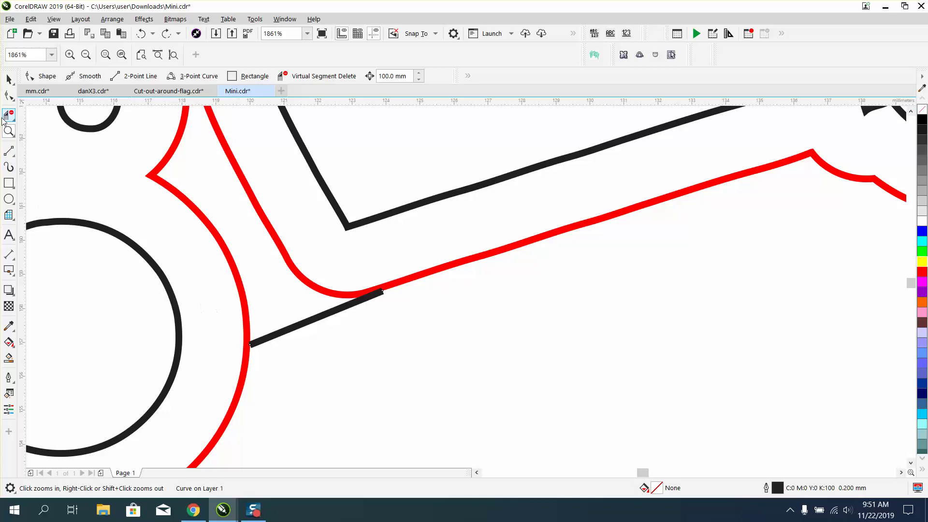
pyautogui.click(8, 95)
pyautogui.moveTo(250, 344); pyautogui.dragTo(234, 350)
pyautogui.moveTo(384, 289); pyautogui.dragTo(388, 271)
# Virtual Segment Delete the red segment inside the rear-wheel notch.
pyautogui.click(8, 114)
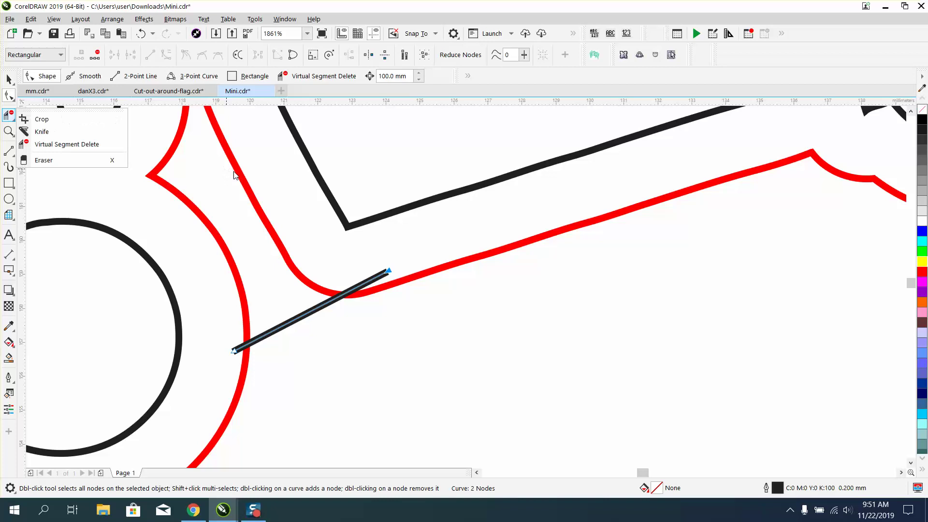
pyautogui.click(55, 145)
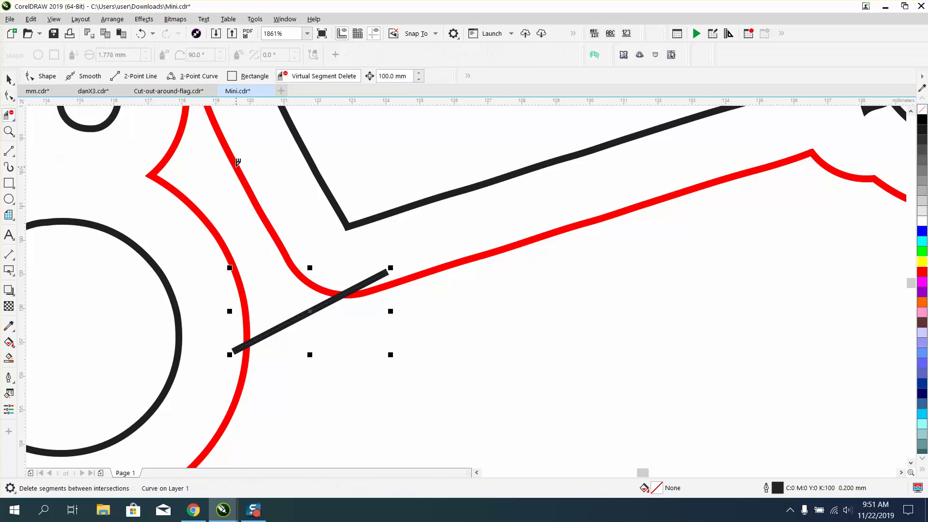
pyautogui.click(236, 162)
# Trim the line's overhanging upper and lower ends with Virtual Segment Delete.
pyautogui.scroll(-2, 310, 218)
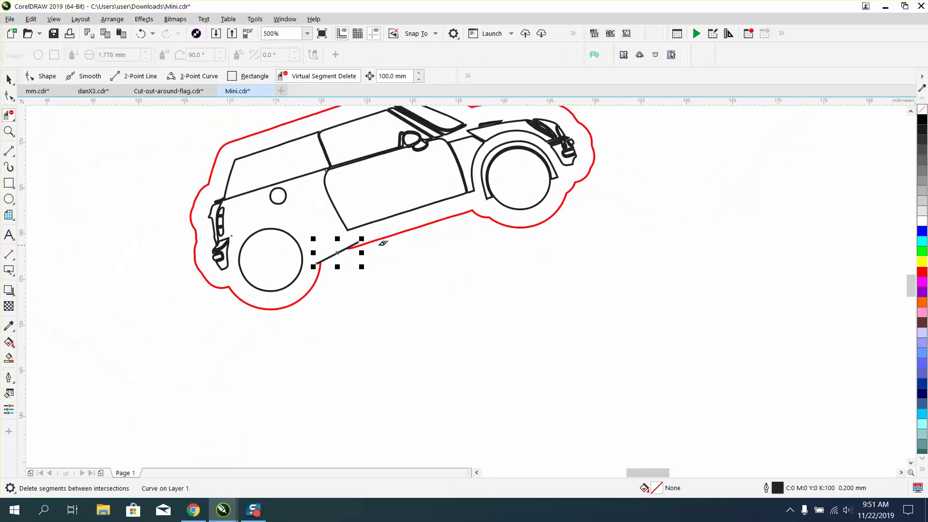
pyautogui.click(8, 78)
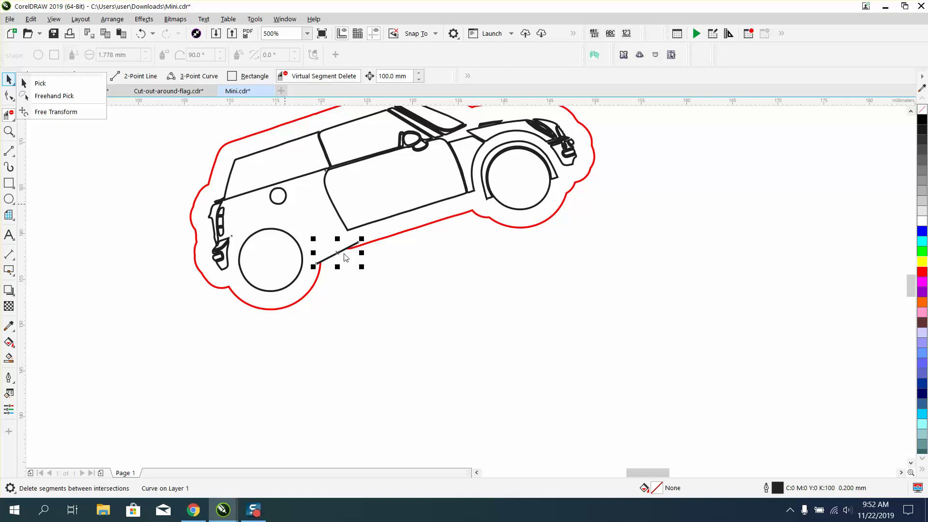
pyautogui.click(9, 115)
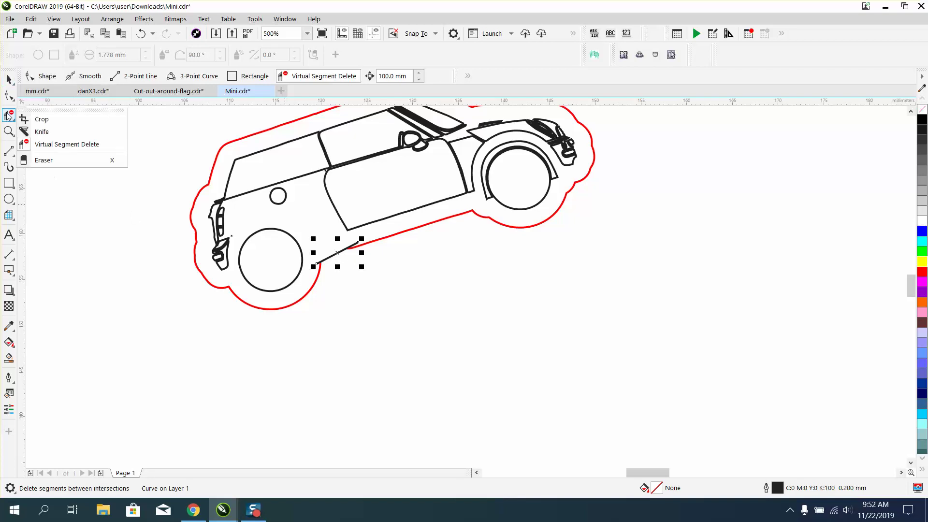
pyautogui.click(55, 144)
pyautogui.click(357, 241)
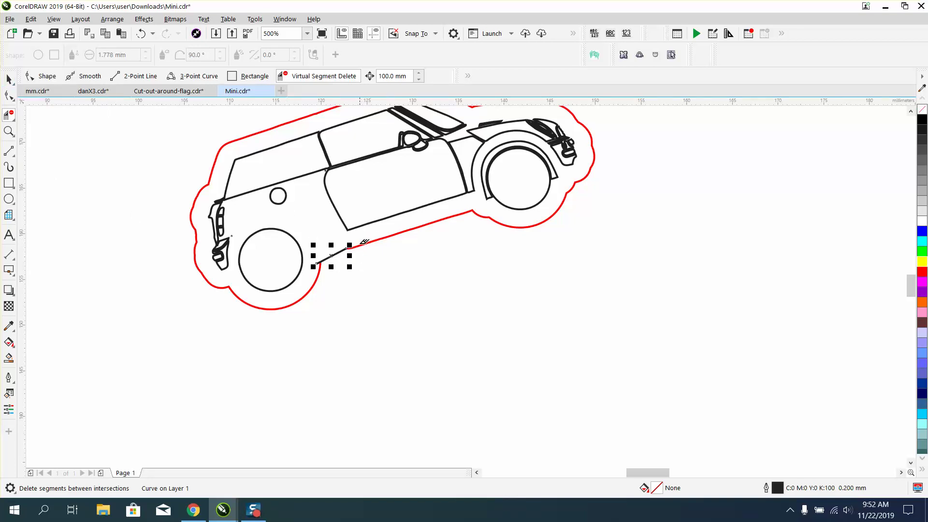
pyautogui.click(318, 262)
# Delete the black car curve.
pyautogui.click(8, 79)
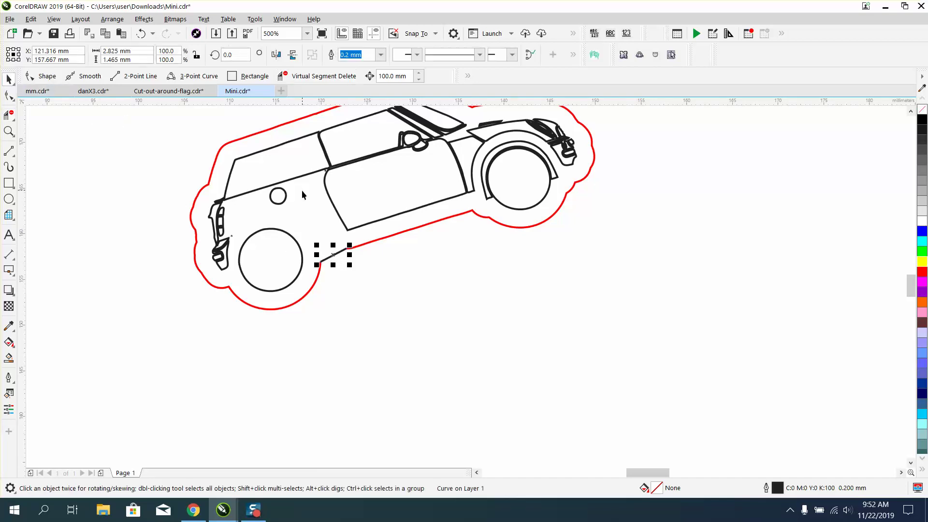
pyautogui.scroll(-2, 268, 213)
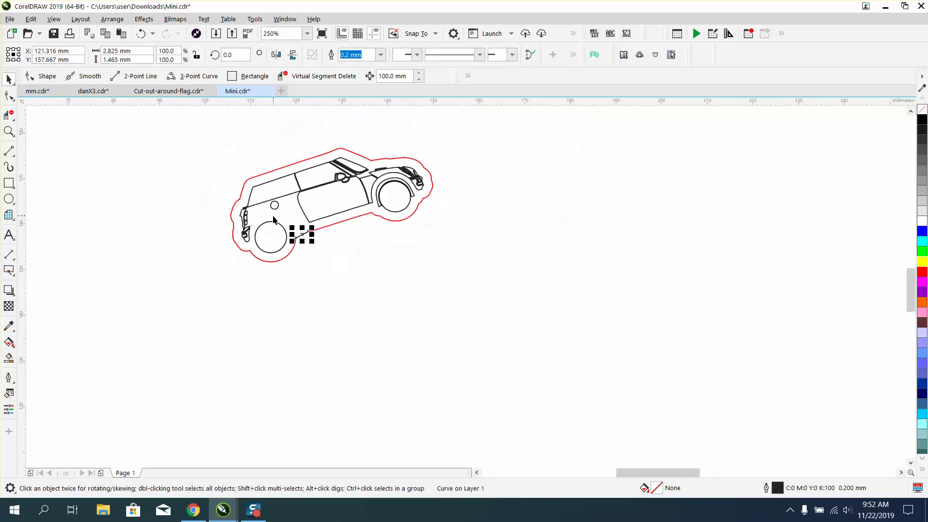
pyautogui.click(303, 191)
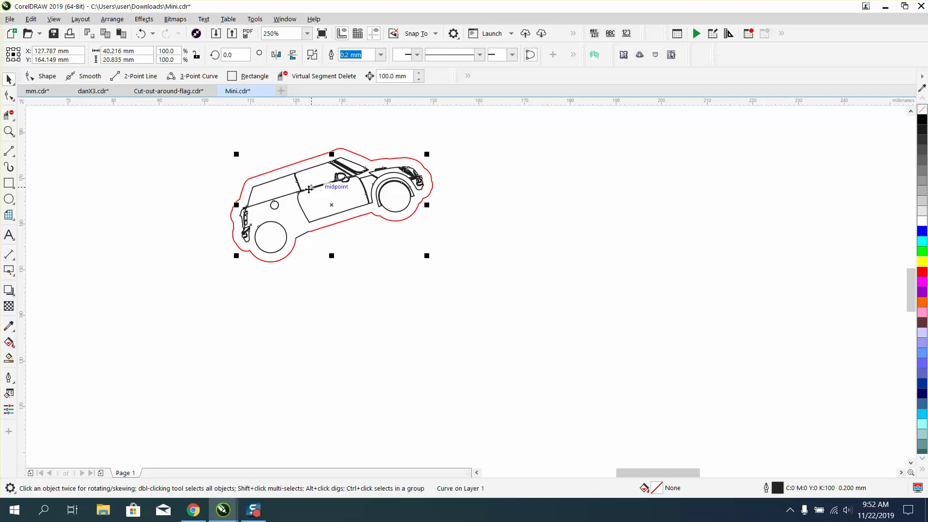
pyautogui.press('Delete')
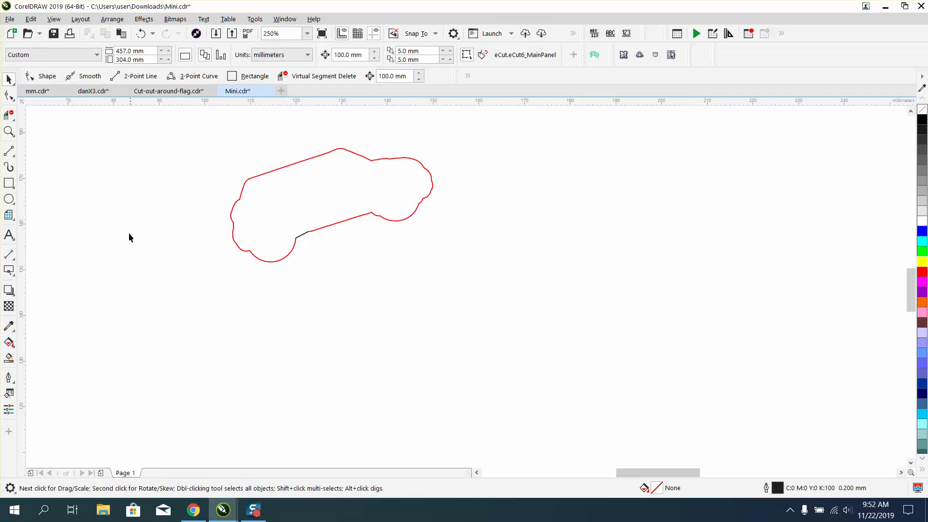
# Smart Fill the enclosed outline, remove its fill, make it red and centre it on the car.
pyautogui.click(9, 357)
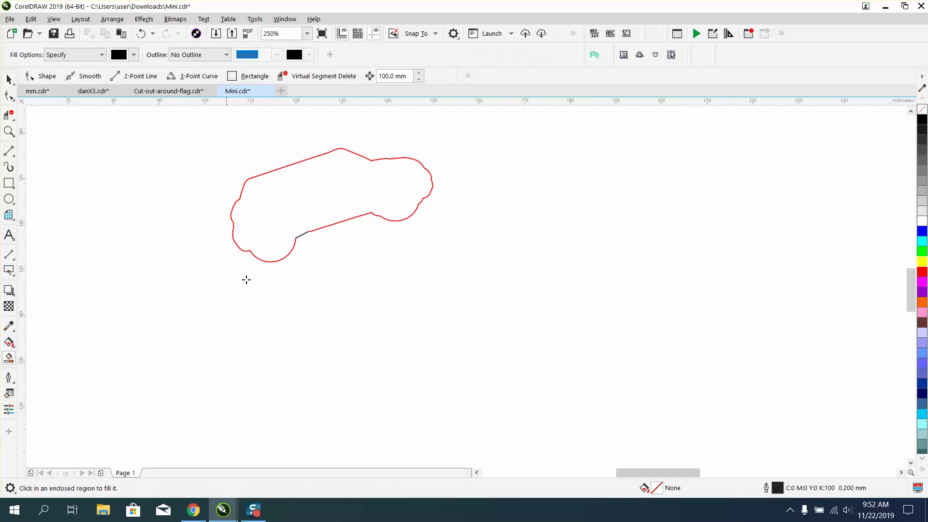
pyautogui.click(282, 225)
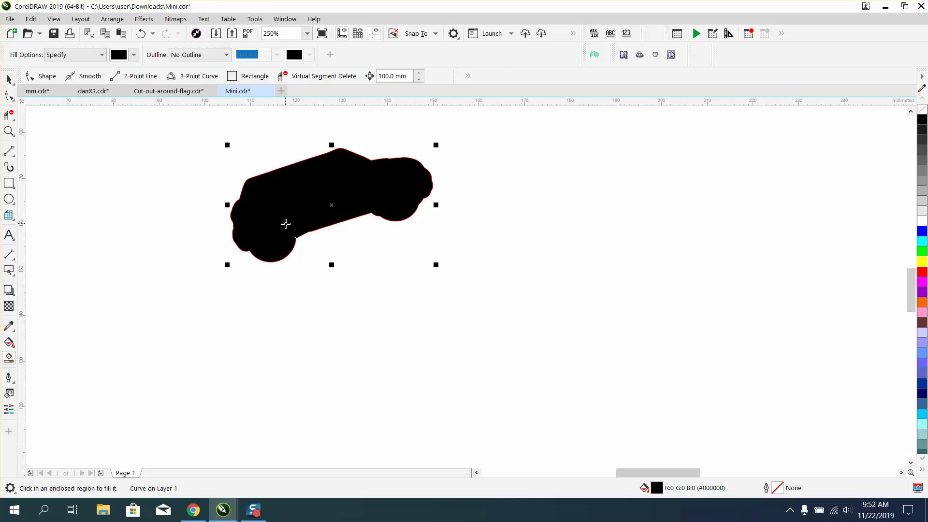
pyautogui.press('Right')
pyautogui.click(922, 109)
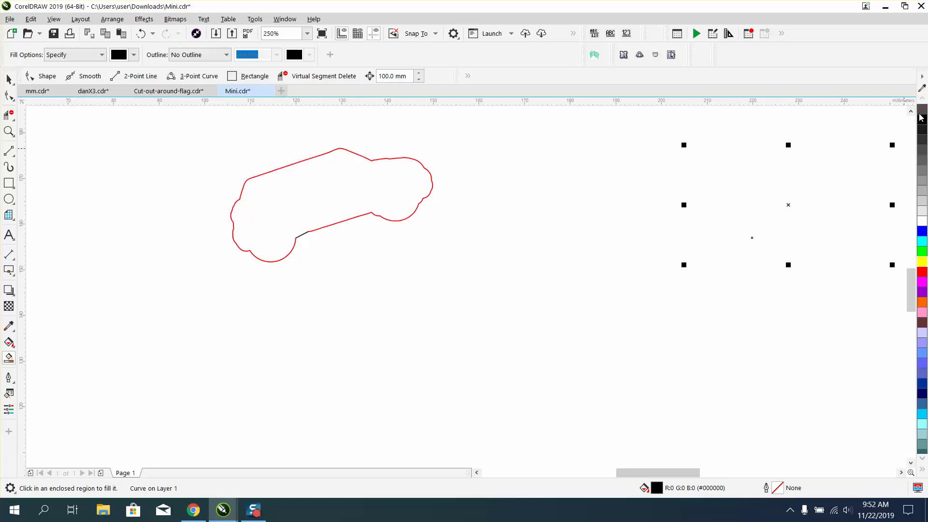
pyautogui.rightClick(921, 273)
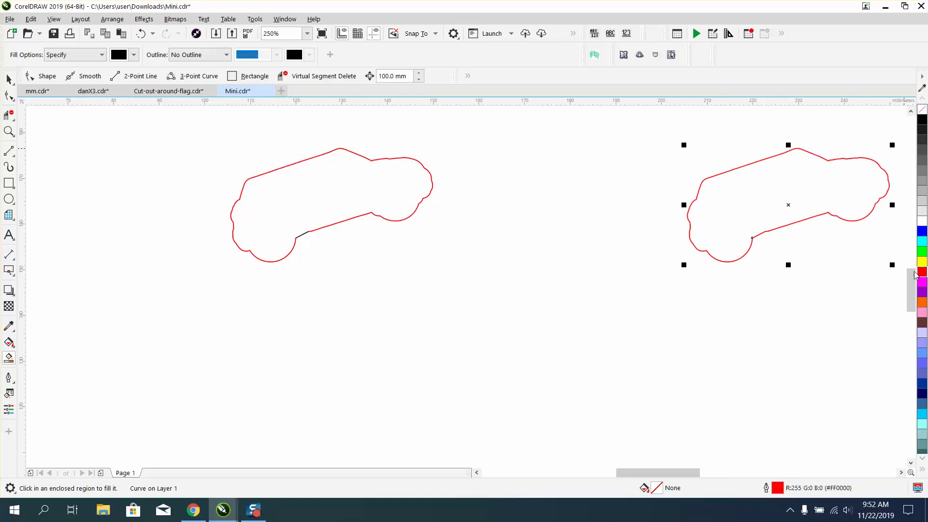
pyautogui.scroll(-2, 717, 279)
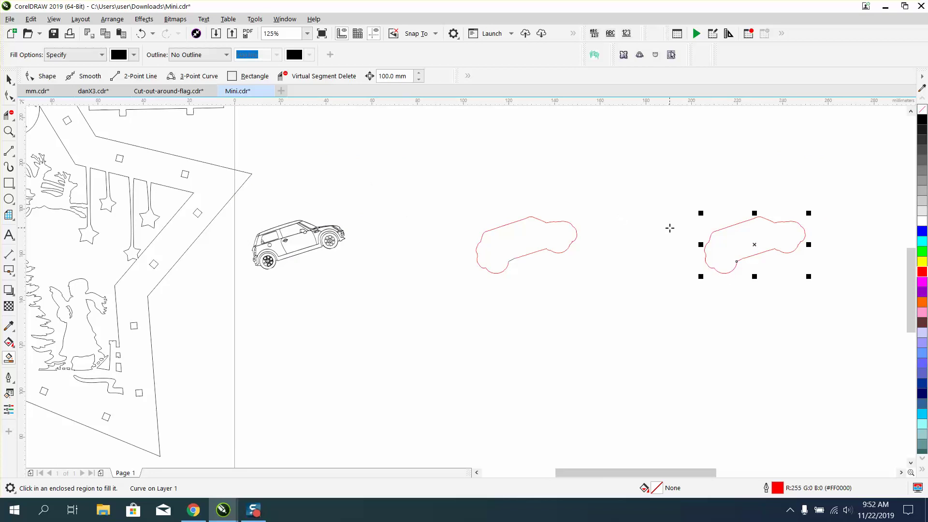
pyautogui.hotkey('ctrl', 'z')
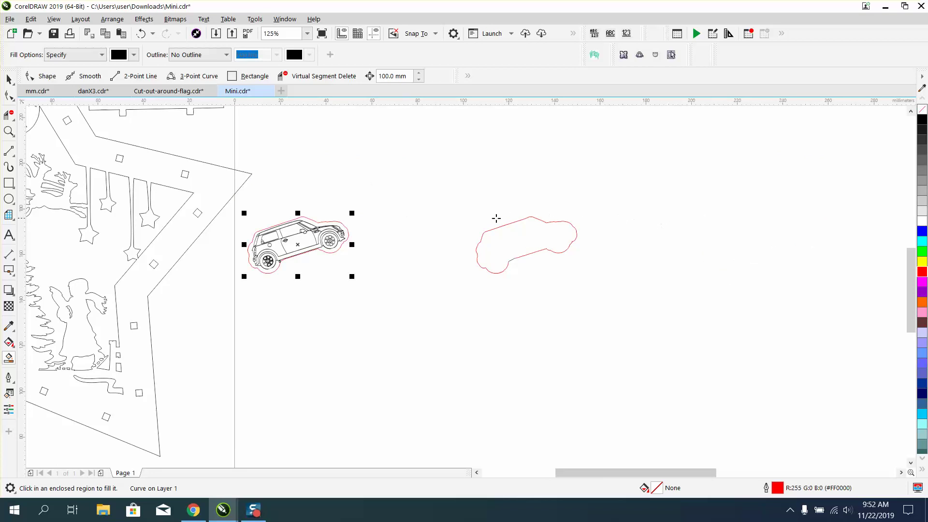
# Delete the leftover red outline and group the car with its outline as 15 objects.
pyautogui.click(9, 79)
pyautogui.moveTo(448, 209); pyautogui.dragTo(680, 307)
pyautogui.press('Delete')
pyautogui.scroll(-2, 617, 291)
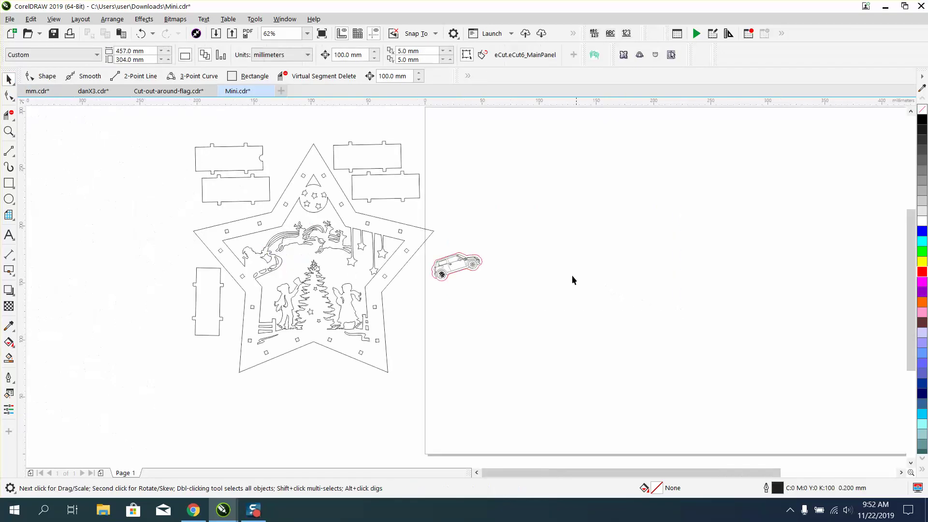
pyautogui.moveTo(428, 307); pyautogui.dragTo(428, 306)
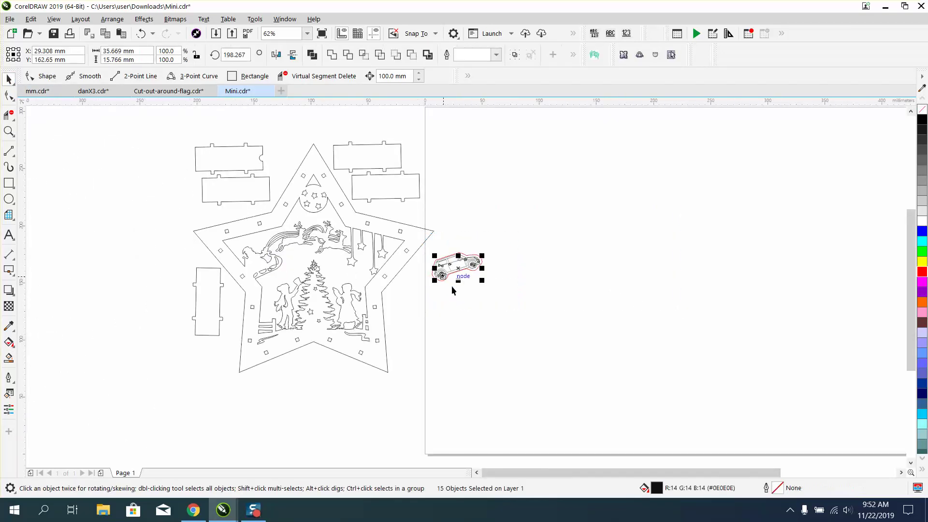
pyautogui.hotkey('ctrl', 'g')
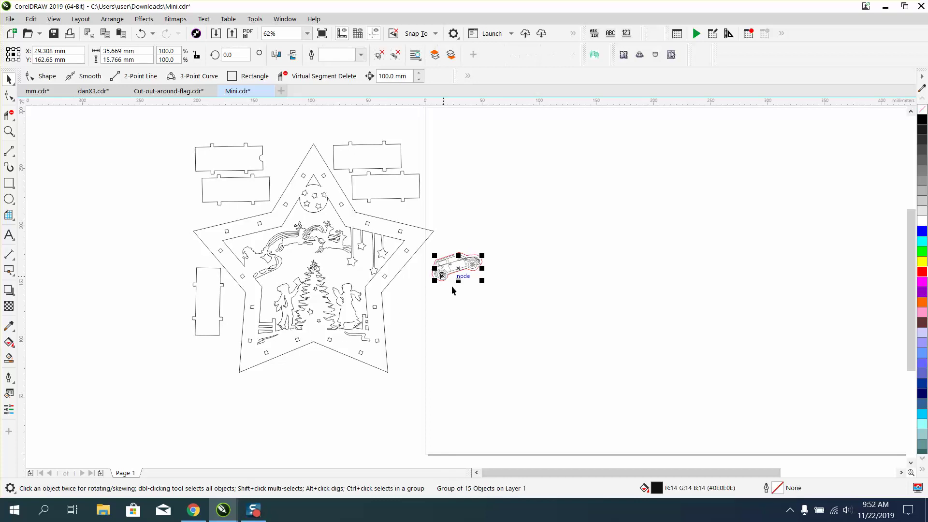
pyautogui.click(8, 130)
pyautogui.click(345, 244)
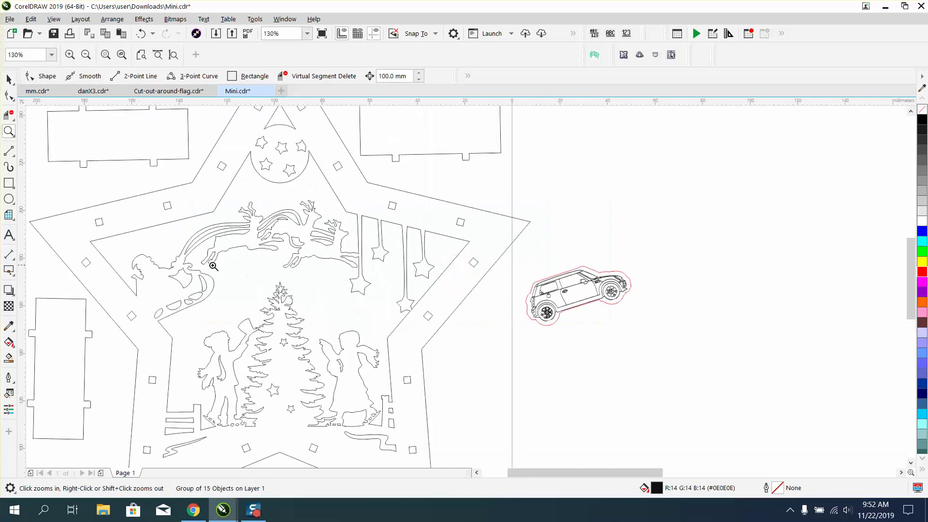
# Draw a short two-point line near the star's left edge and enable snapping to objects.
pyautogui.click(9, 151)
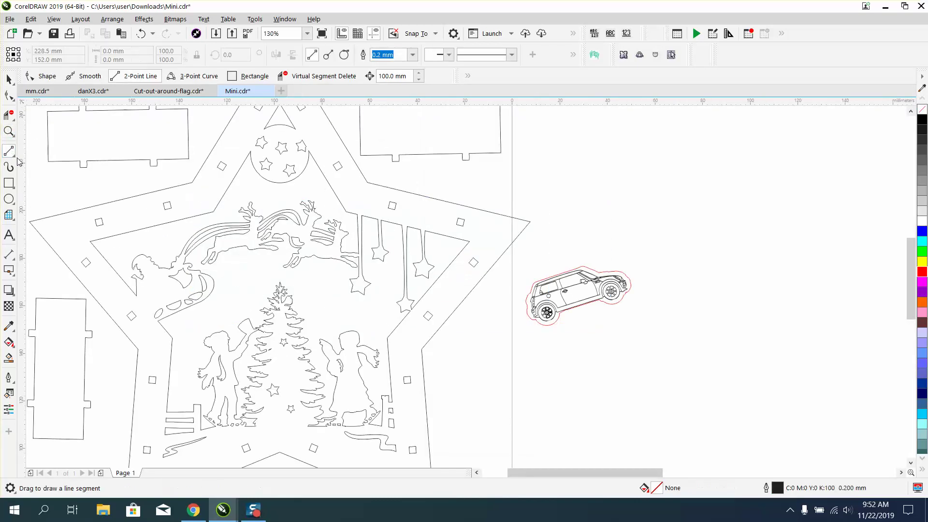
pyautogui.click(14, 155)
pyautogui.click(35, 167)
pyautogui.moveTo(156, 317); pyautogui.dragTo(133, 294)
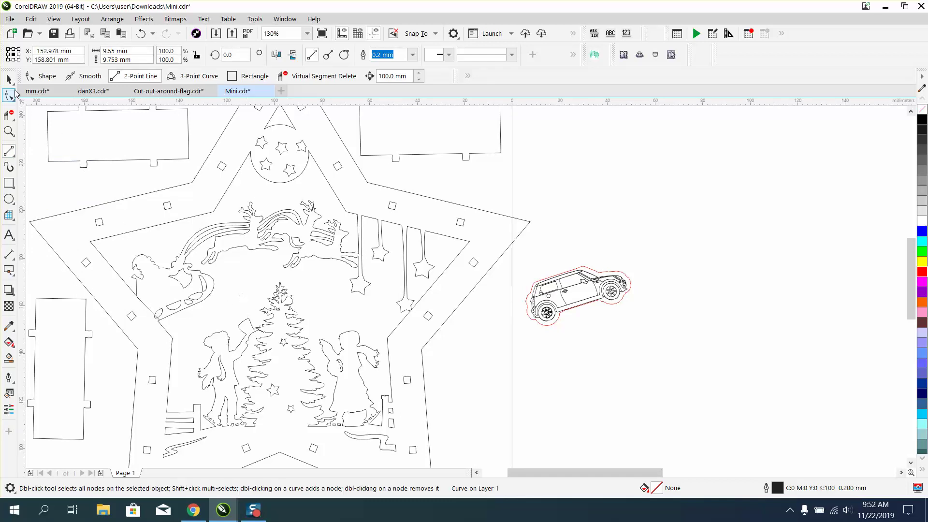
pyautogui.click(9, 79)
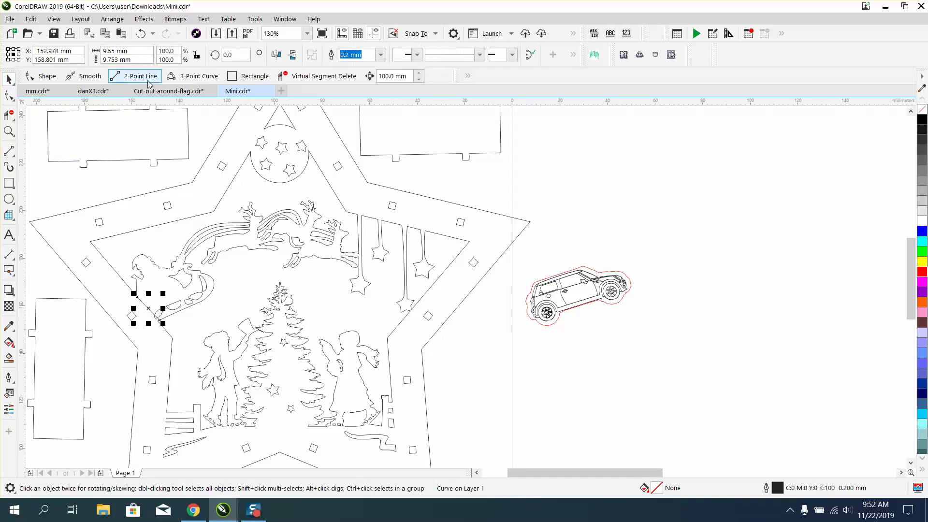
pyautogui.click(427, 34)
pyautogui.click(413, 93)
# Replace that line with a snapped short line from the star's inner edge to the sleigh.
pyautogui.moveTo(118, 263); pyautogui.dragTo(244, 327)
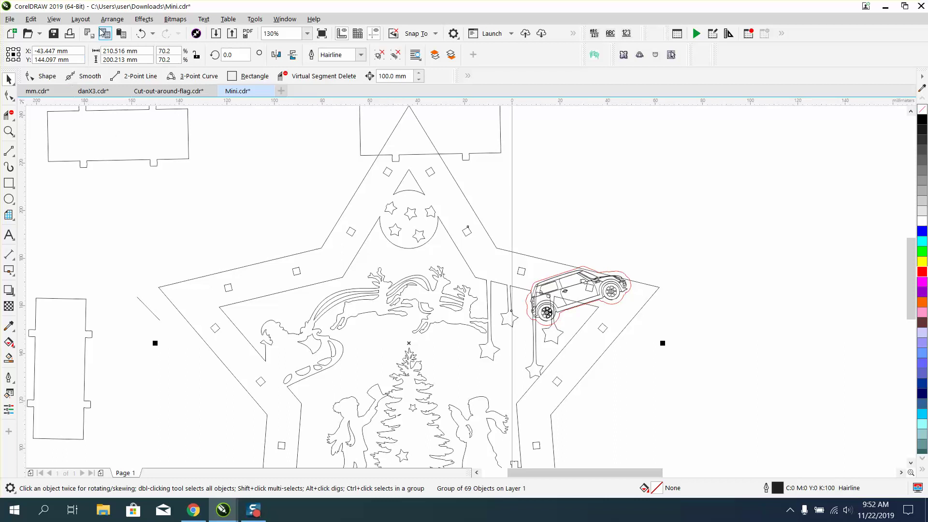
pyautogui.click(140, 33)
pyautogui.click(564, 149)
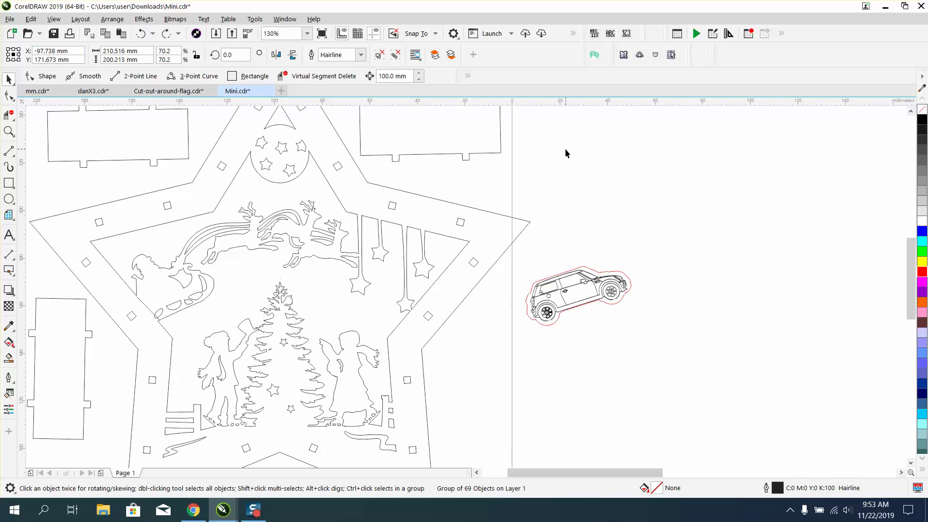
pyautogui.click(143, 303)
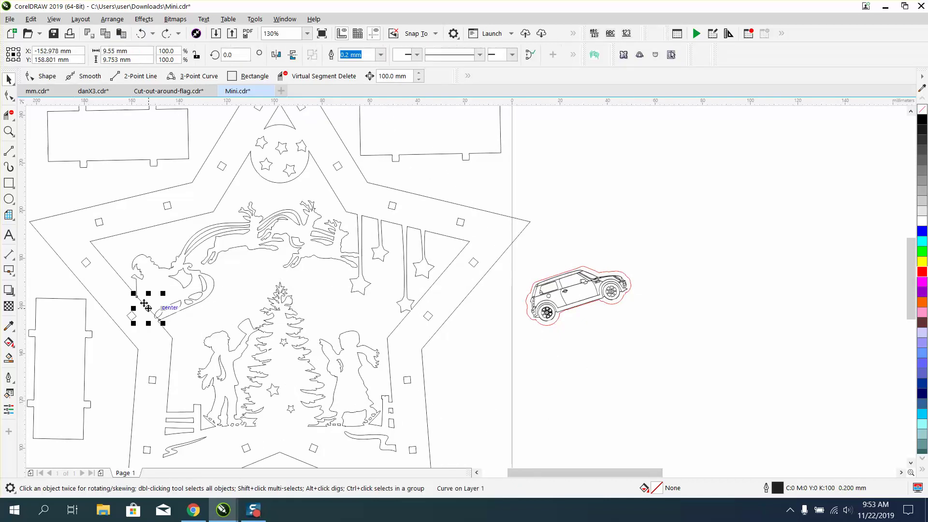
pyautogui.press('Delete')
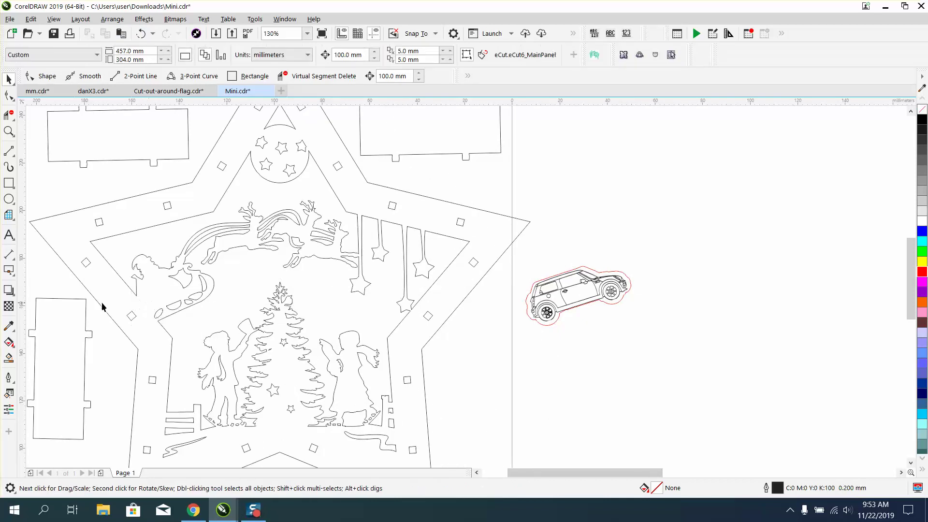
pyautogui.click(9, 151)
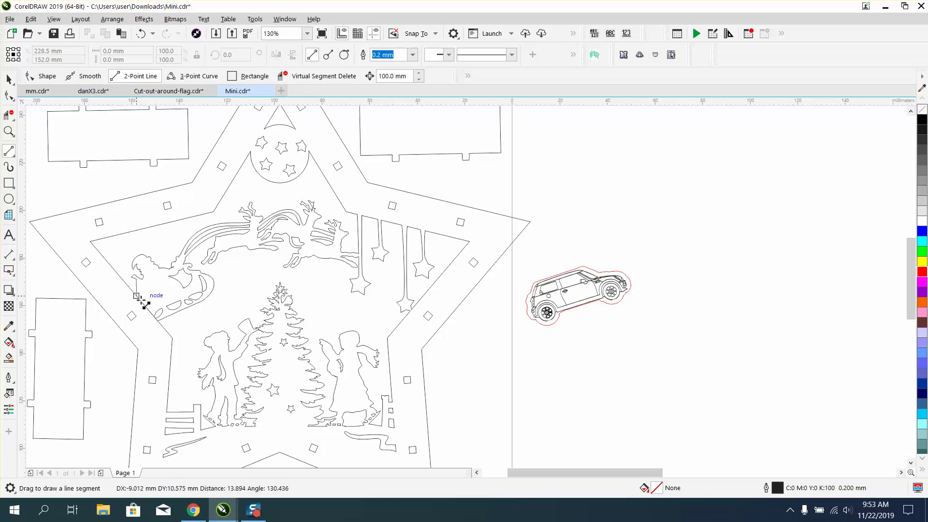
pyautogui.moveTo(143, 302); pyautogui.dragTo(137, 296)
pyautogui.click(8, 132)
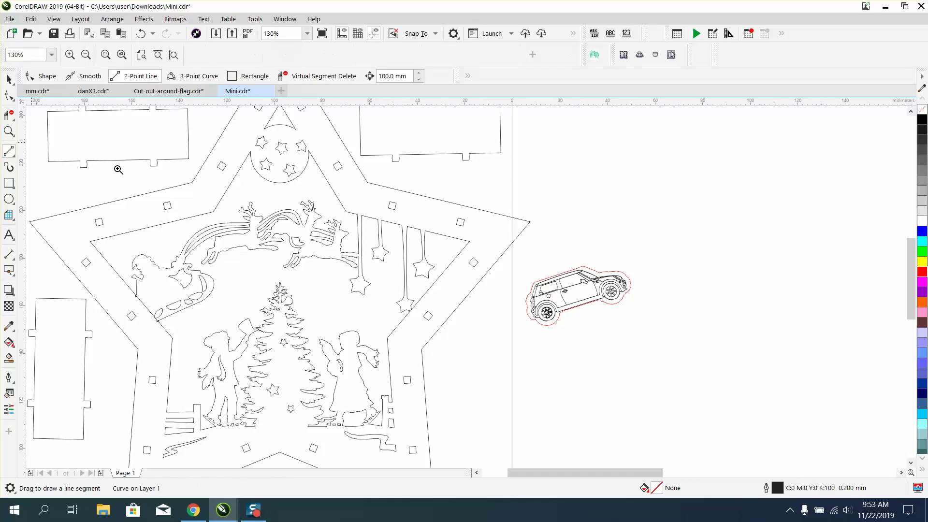
# Zoom into the reindeer and sleigh area and turn off snapping to objects.
pyautogui.moveTo(140, 215); pyautogui.dragTo(299, 292)
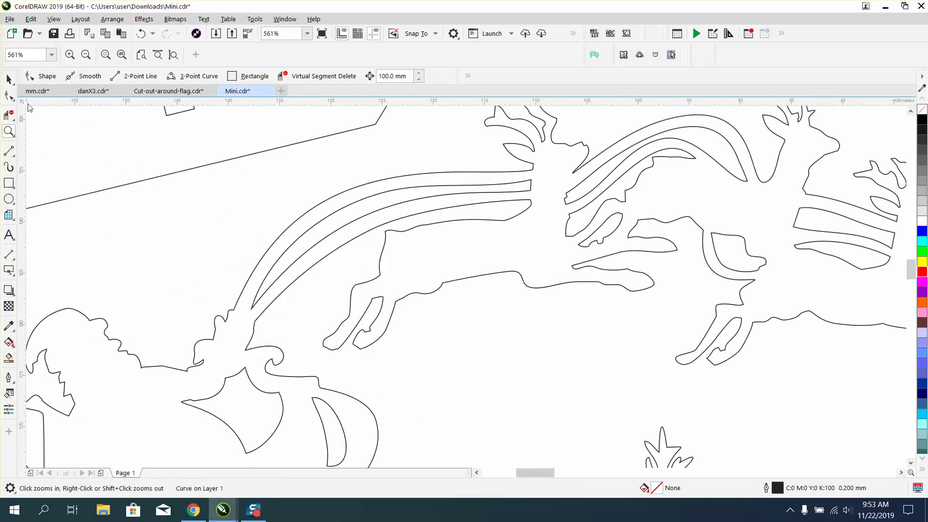
pyautogui.click(12, 82)
pyautogui.click(437, 34)
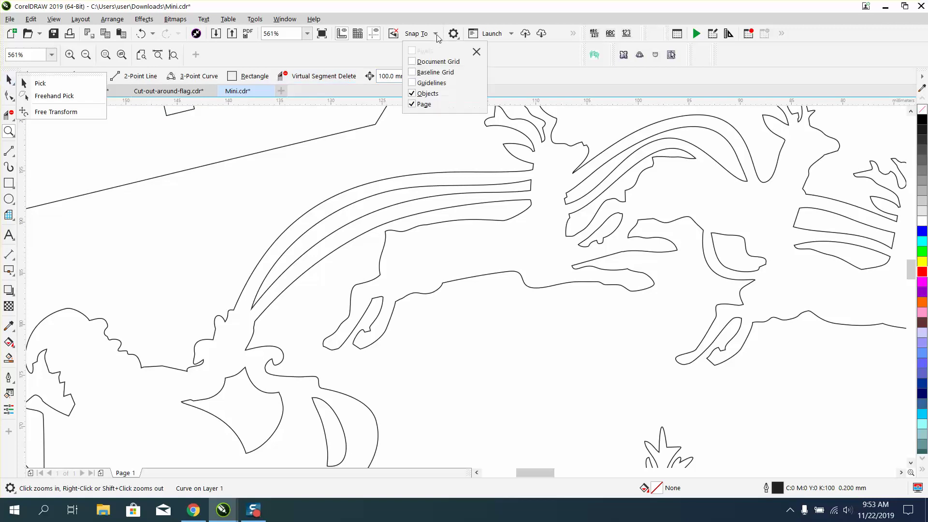
pyautogui.click(412, 94)
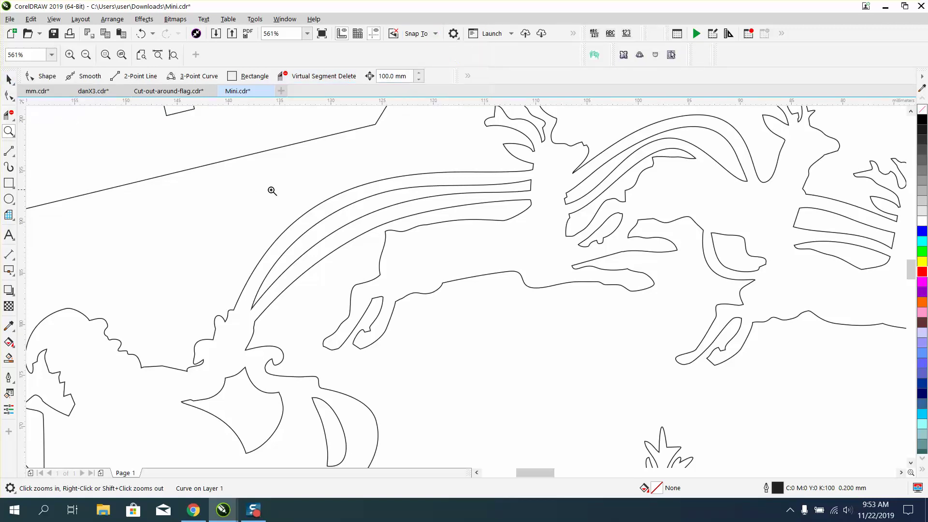
# Draw a short diagonal two-point line across the rainbow arcs and select it.
pyautogui.moveTo(297, 190); pyautogui.dragTo(331, 239)
pyautogui.scroll(-3, 184, 155)
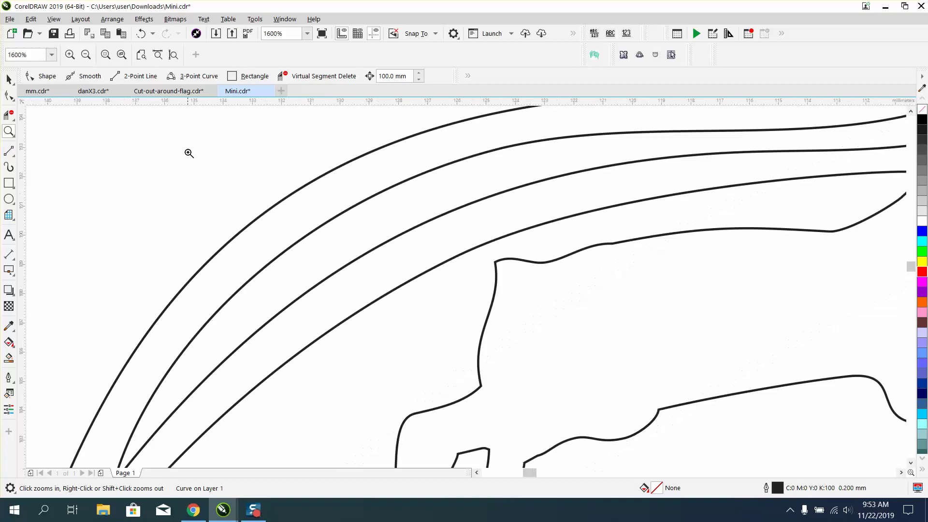
pyautogui.click(9, 151)
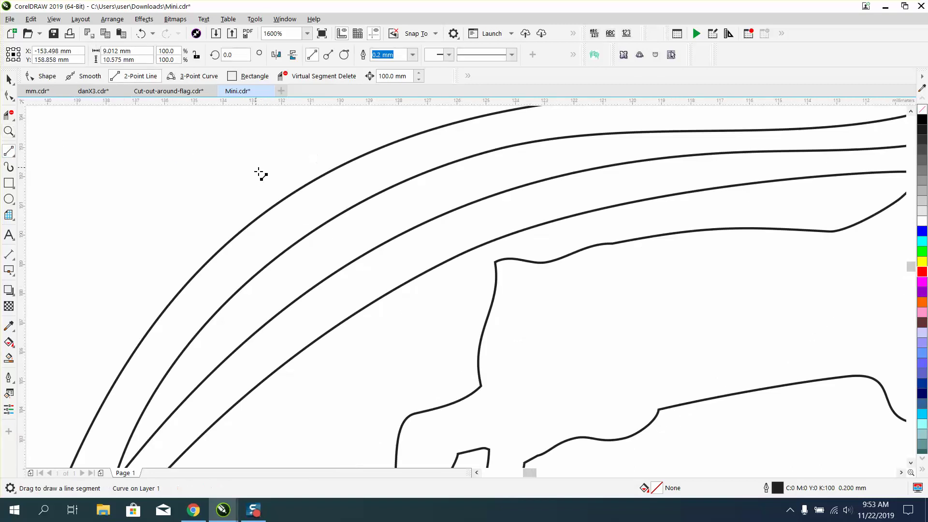
pyautogui.moveTo(259, 171); pyautogui.dragTo(419, 320)
pyautogui.scroll(-3, 265, 232)
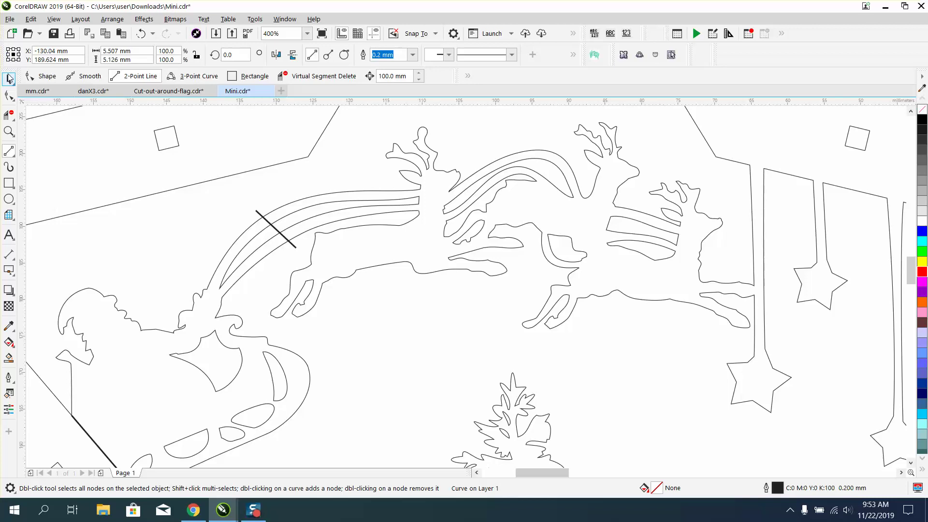
pyautogui.click(9, 79)
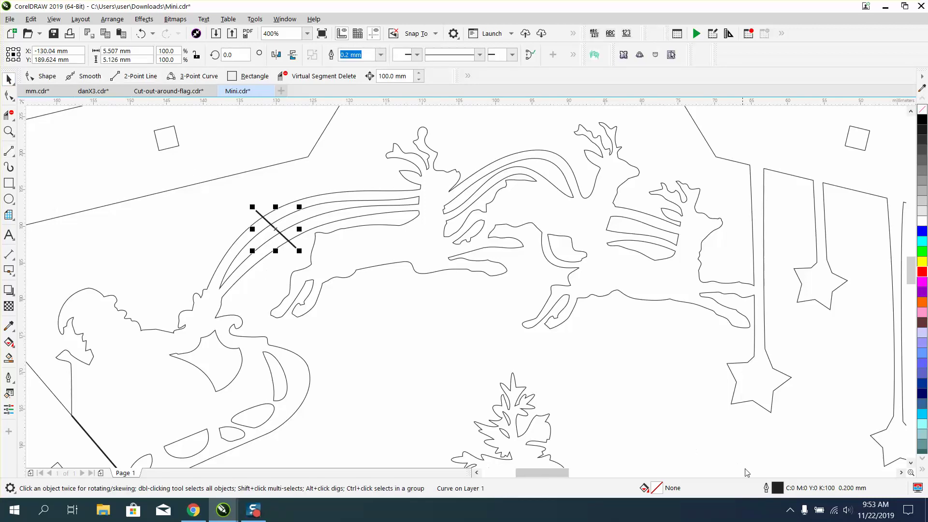
# Set the default graphic outline to Hairline width and RGB red (#FF0000).
pyautogui.scroll(-2, 445, 362)
pyautogui.click(175, 224)
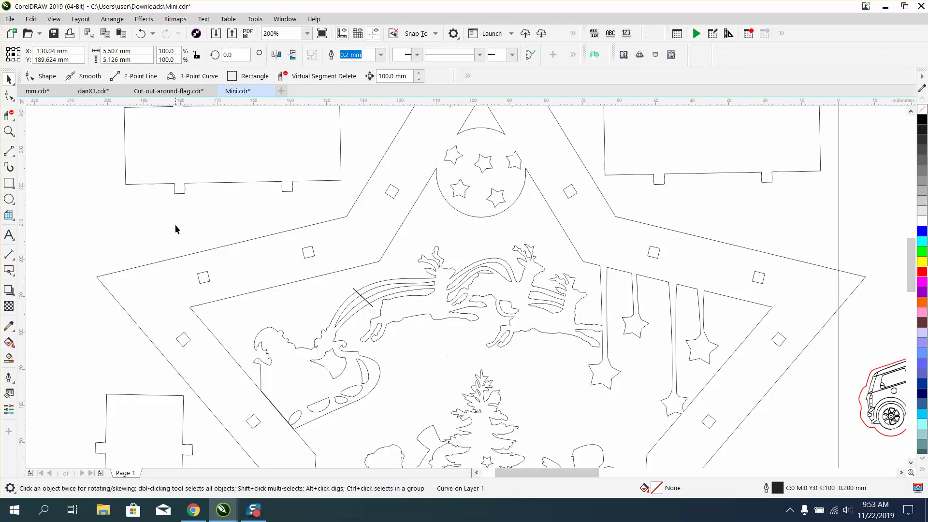
pyautogui.doubleClick(777, 483)
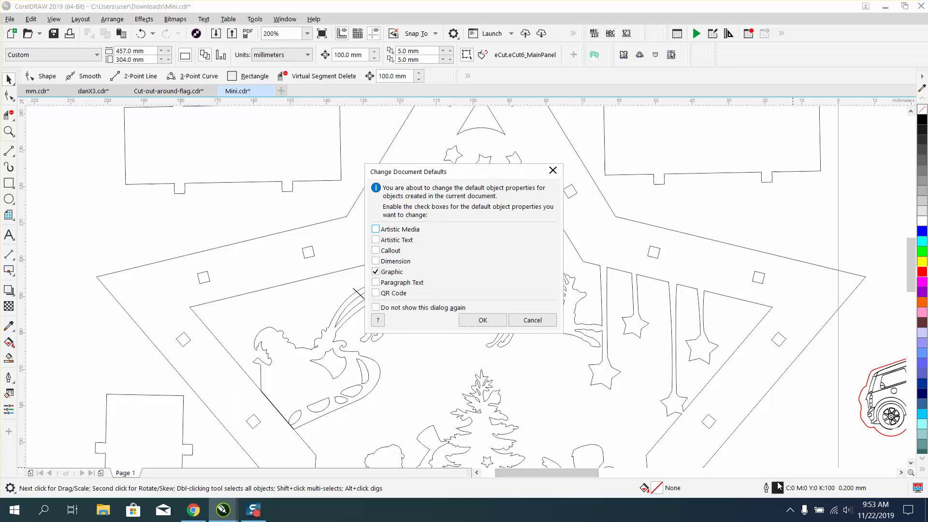
pyautogui.click(482, 320)
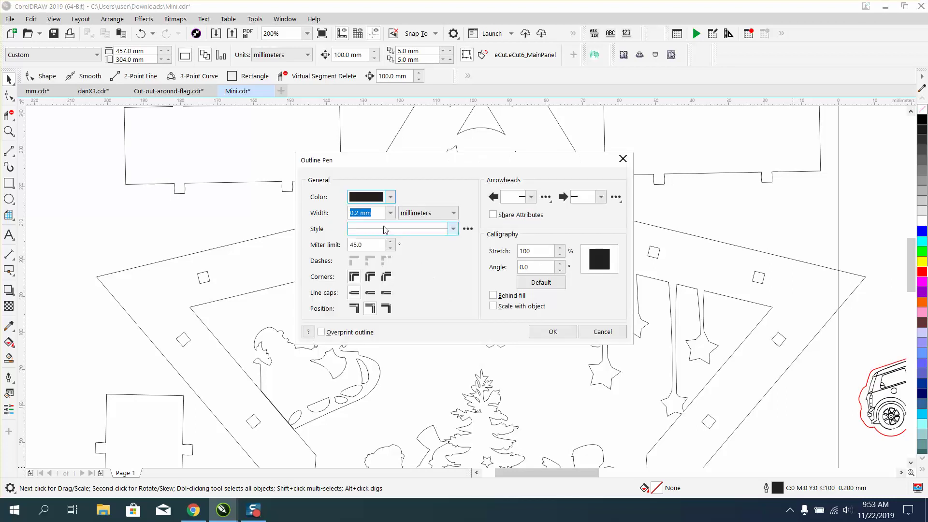
pyautogui.click(389, 213)
pyautogui.click(376, 223)
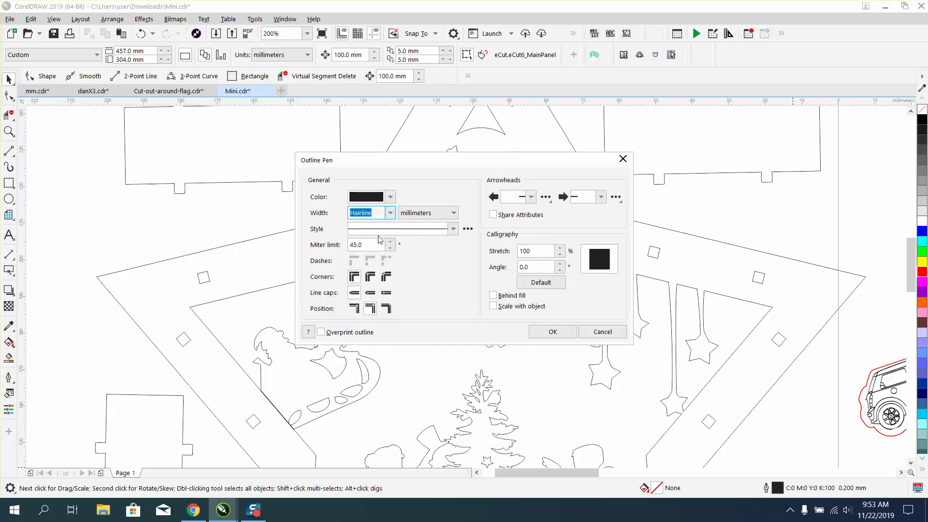
pyautogui.click(391, 197)
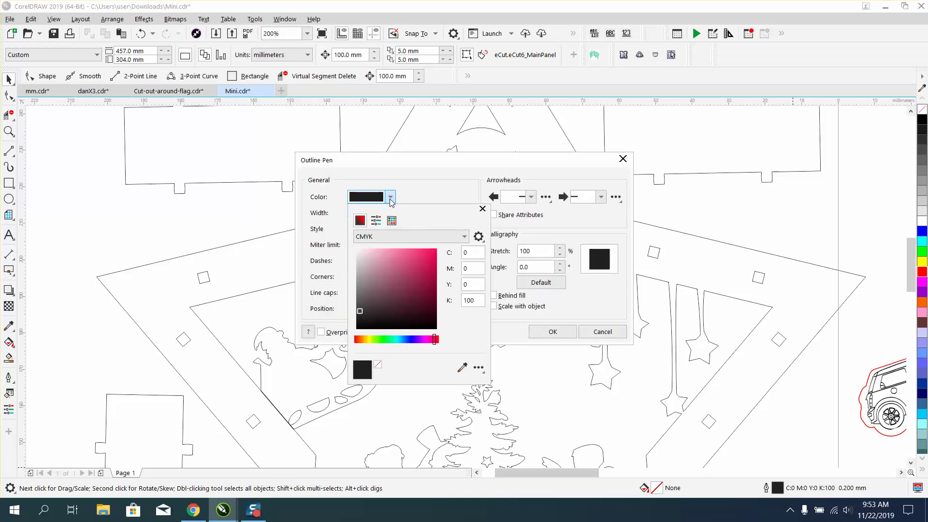
pyautogui.click(458, 240)
pyautogui.click(372, 260)
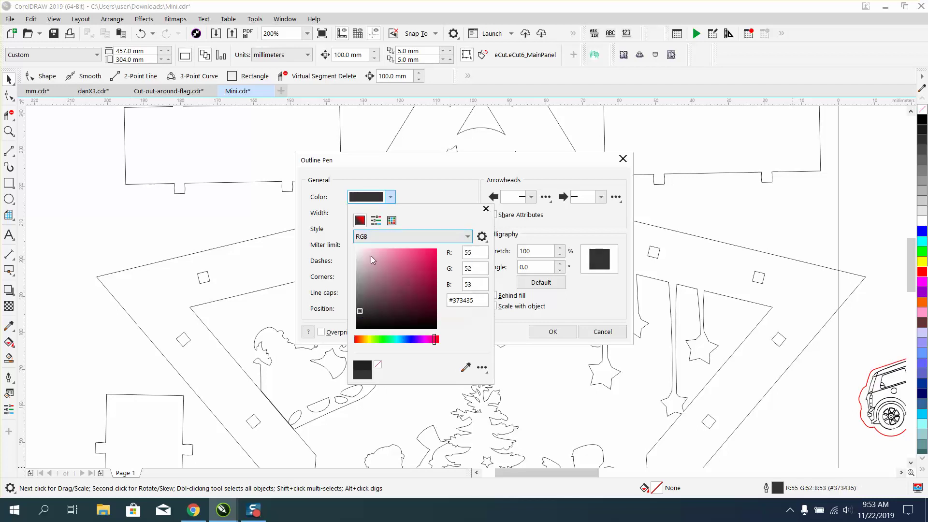
pyautogui.click(392, 221)
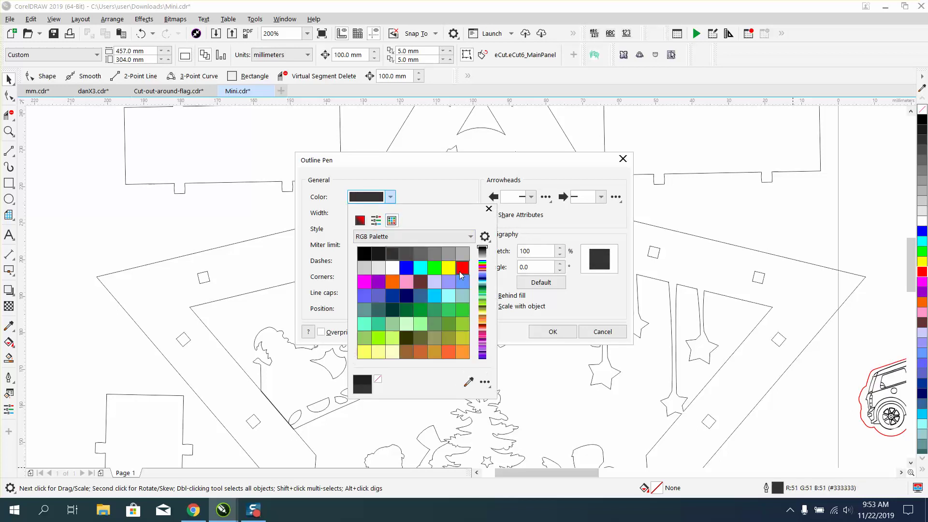
pyautogui.click(462, 267)
pyautogui.click(556, 335)
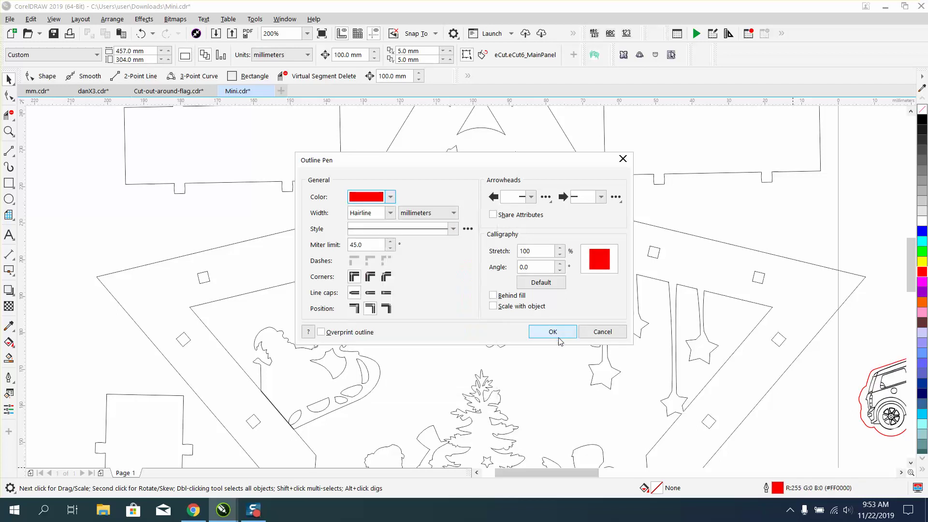
pyautogui.click(562, 336)
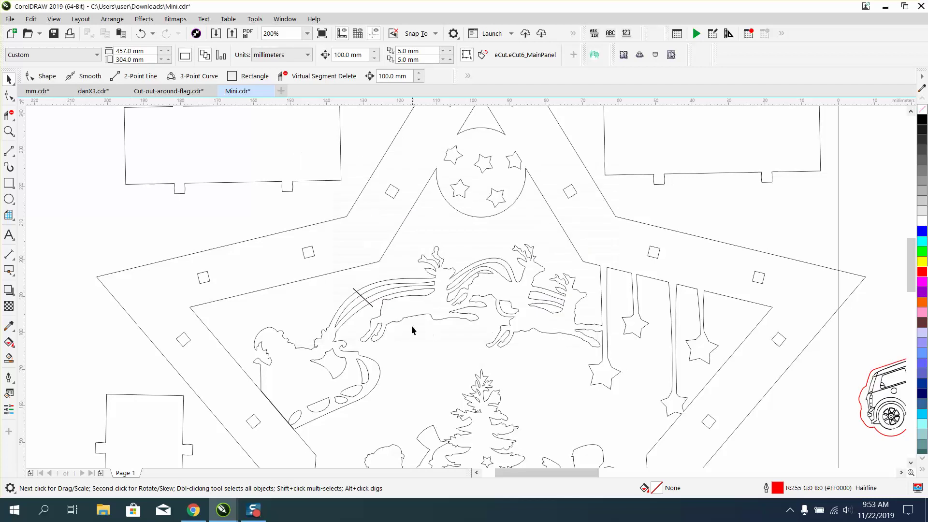
# Replace the black diagonal line with a red hairline two-point line across the rainbow arcs.
pyautogui.click(374, 310)
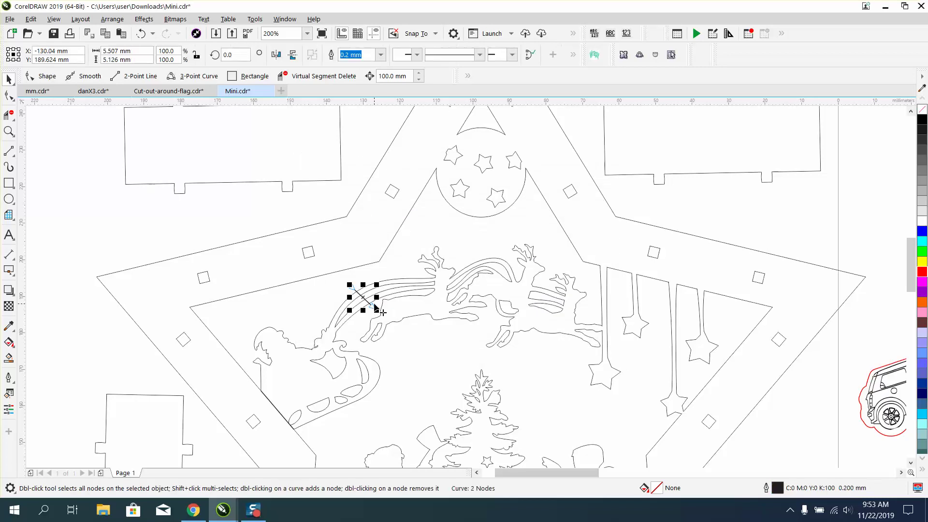
pyautogui.press('Delete')
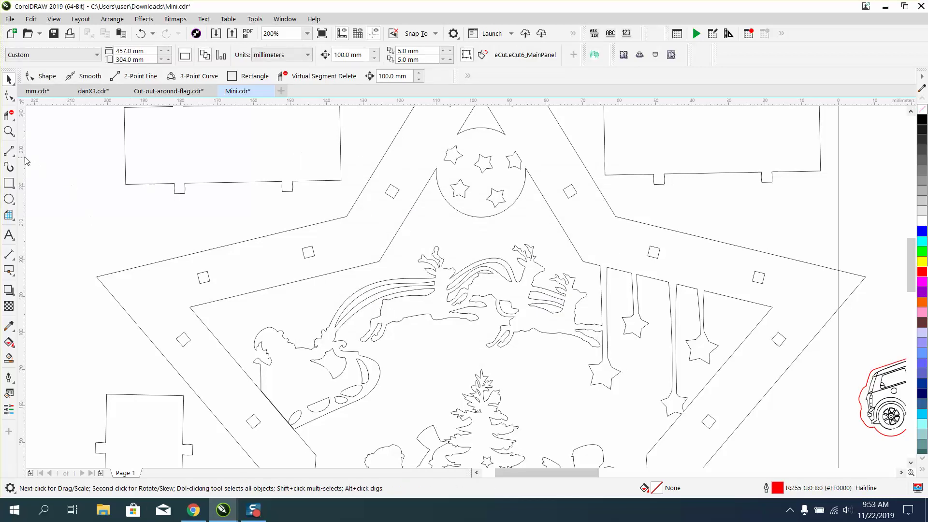
pyautogui.click(9, 152)
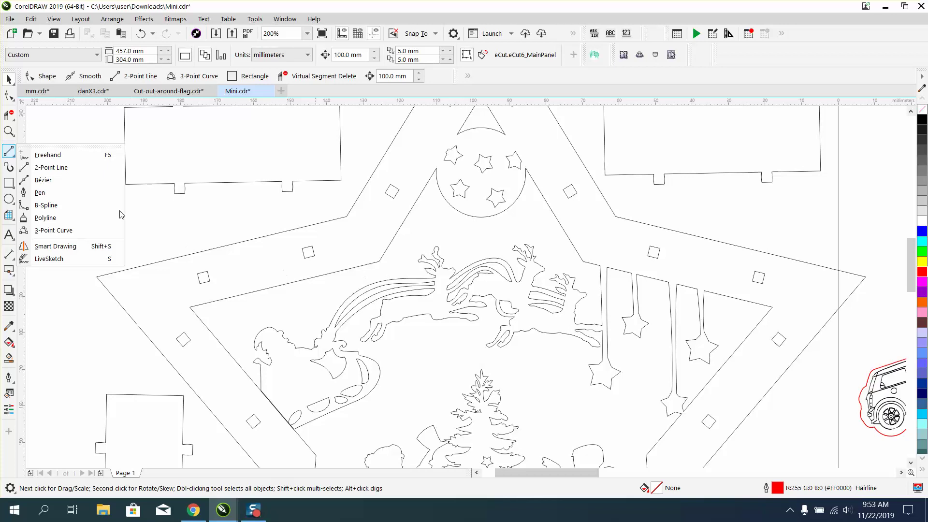
pyautogui.click(69, 168)
pyautogui.moveTo(356, 273); pyautogui.dragTo(371, 310)
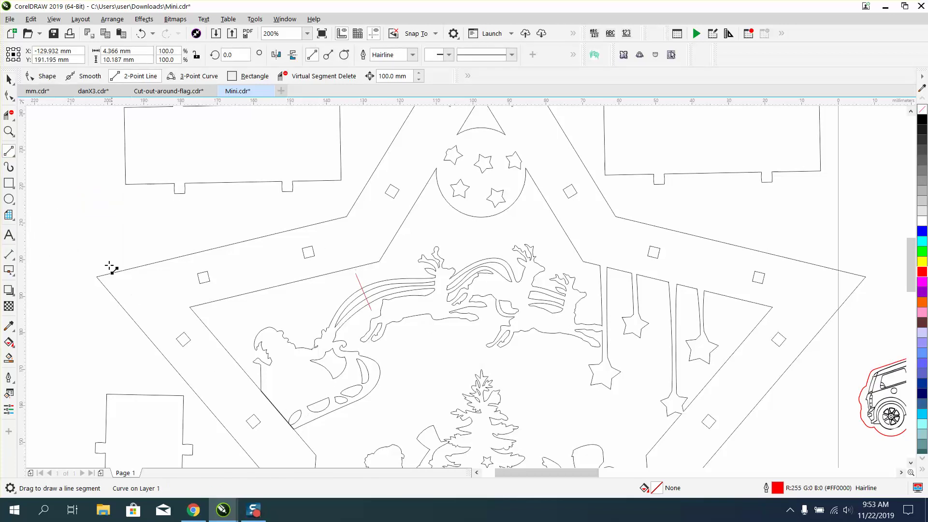
# Virtual Segment Delete Santa, the sleigh shapes and the red line's ends beyond the arcs.
pyautogui.click(8, 114)
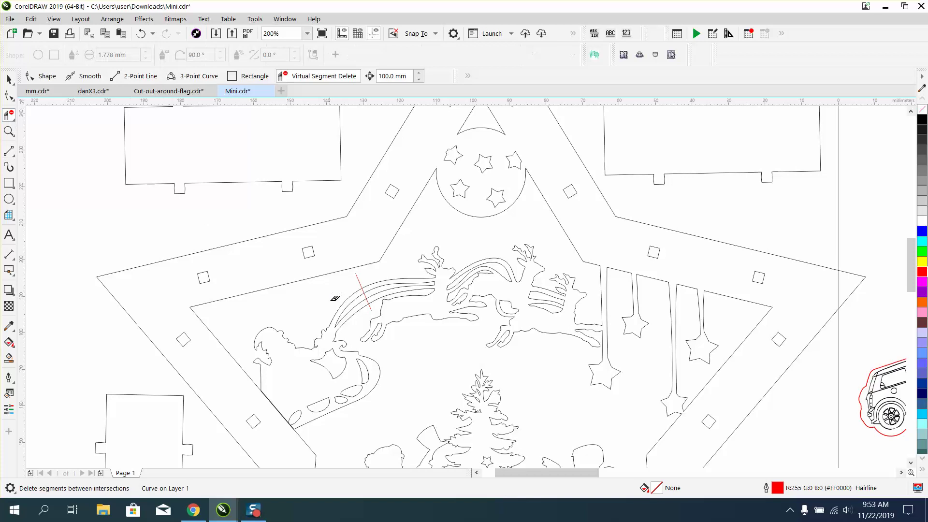
pyautogui.click(354, 361)
pyautogui.moveTo(338, 358); pyautogui.dragTo(381, 394)
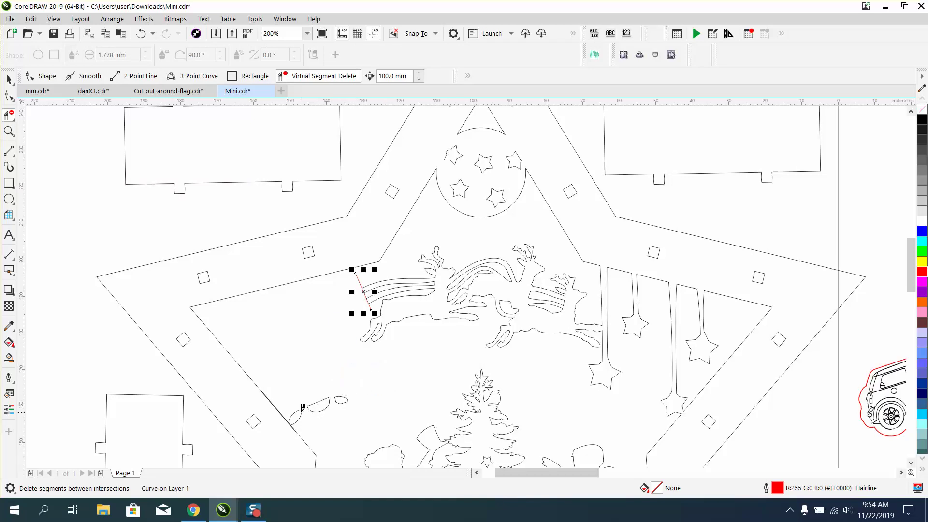
pyautogui.click(317, 402)
pyautogui.click(299, 409)
pyautogui.click(359, 280)
pyautogui.click(371, 304)
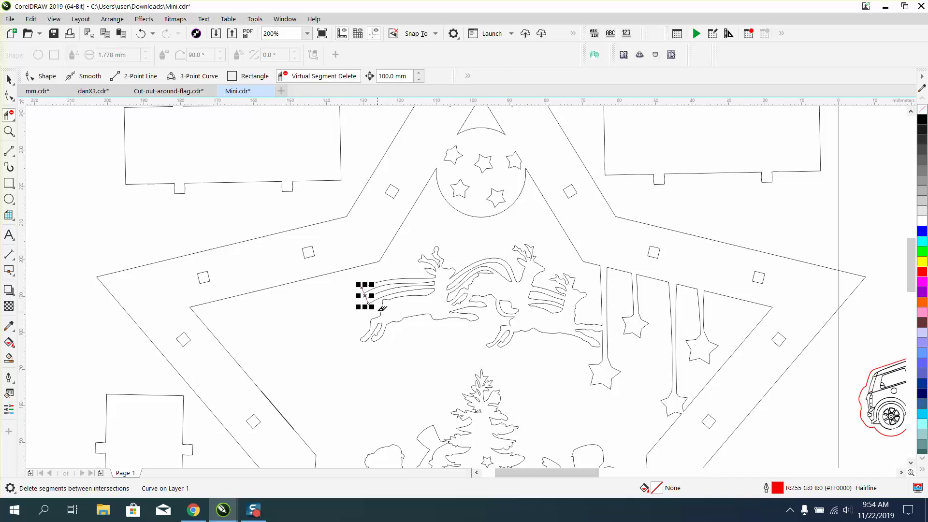
# Move the car's outline toward the star, then undo the stray move.
pyautogui.click(8, 79)
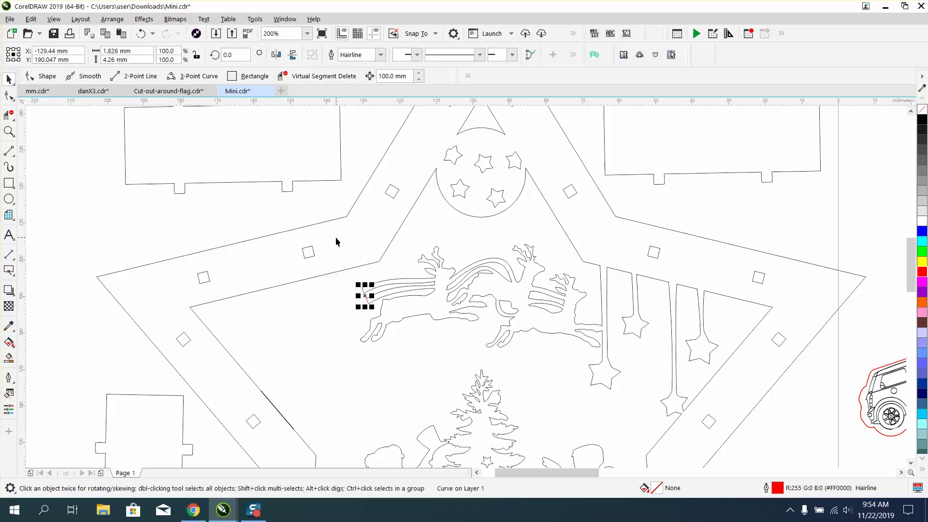
pyautogui.click(336, 236)
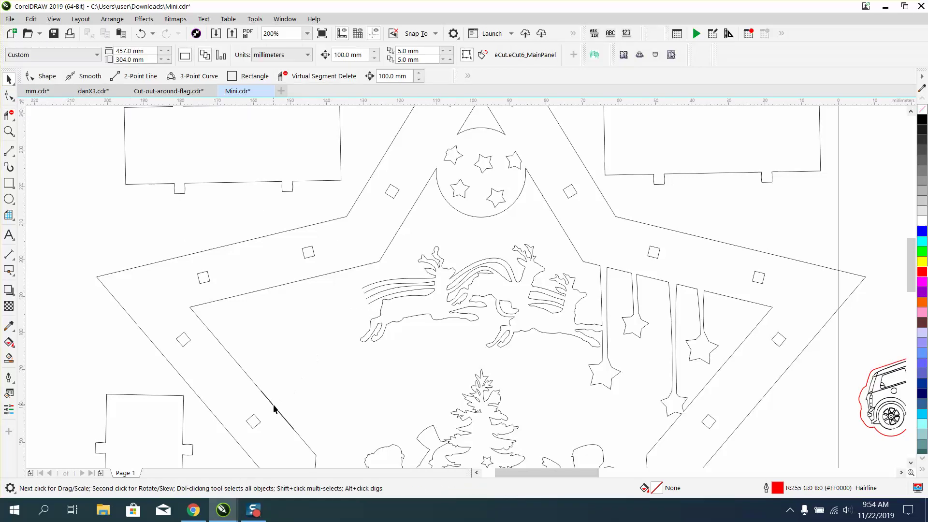
pyautogui.scroll(-2, 793, 387)
pyautogui.moveTo(868, 393); pyautogui.dragTo(559, 377)
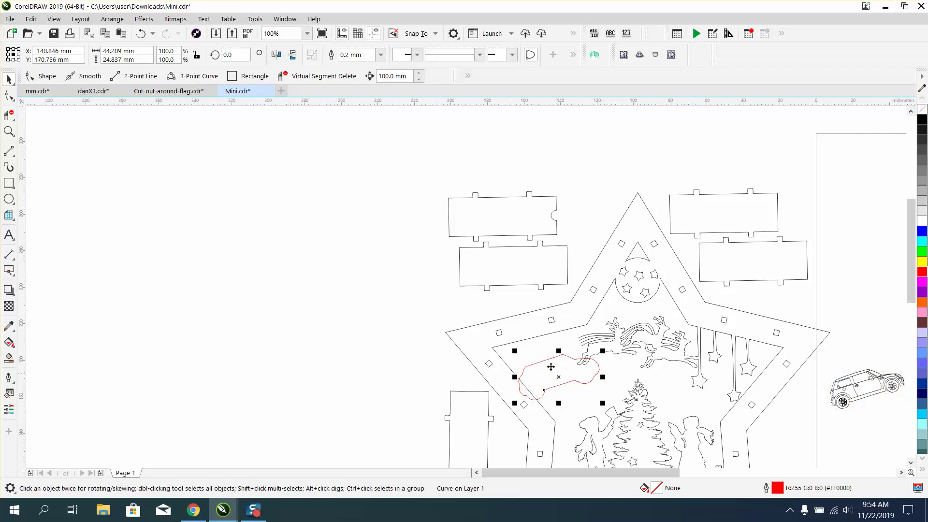
pyautogui.click(141, 33)
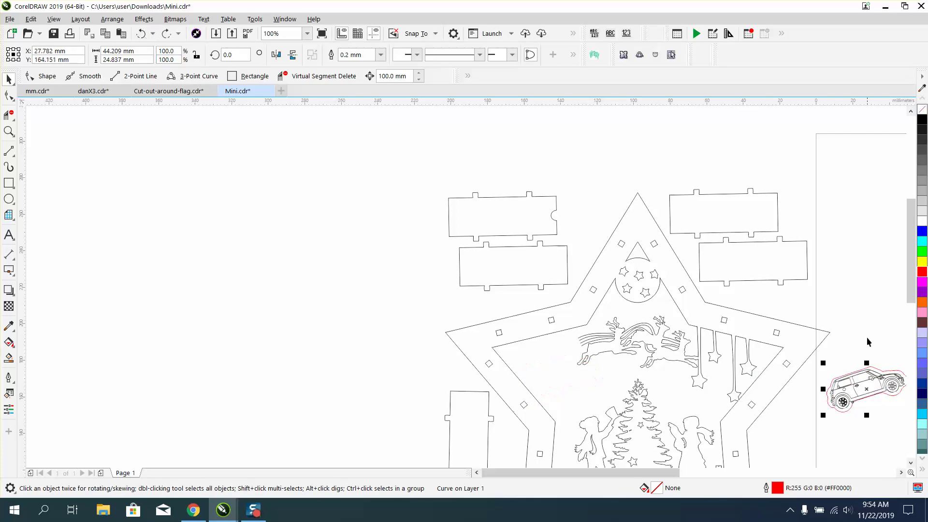
# Group the car's three objects and place the group inside the star behind the reindeer.
pyautogui.scroll(-2, 866, 337)
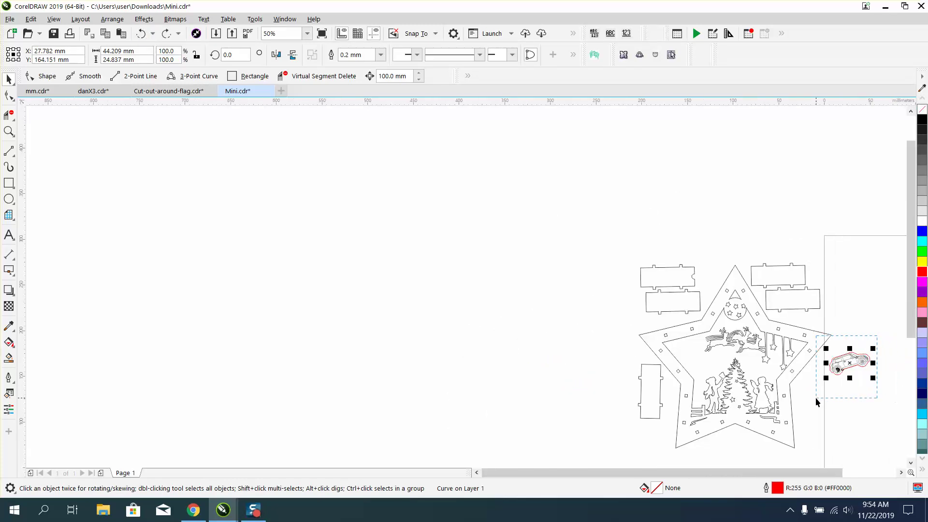
pyautogui.moveTo(816, 401); pyautogui.dragTo(820, 404)
pyautogui.hotkey('ctrl', 'g')
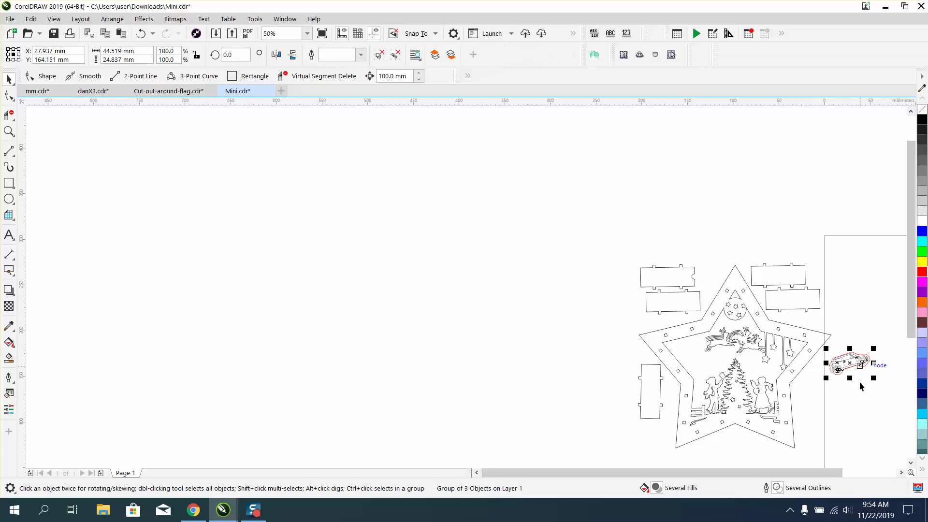
pyautogui.moveTo(846, 369); pyautogui.dragTo(682, 362)
pyautogui.click(9, 131)
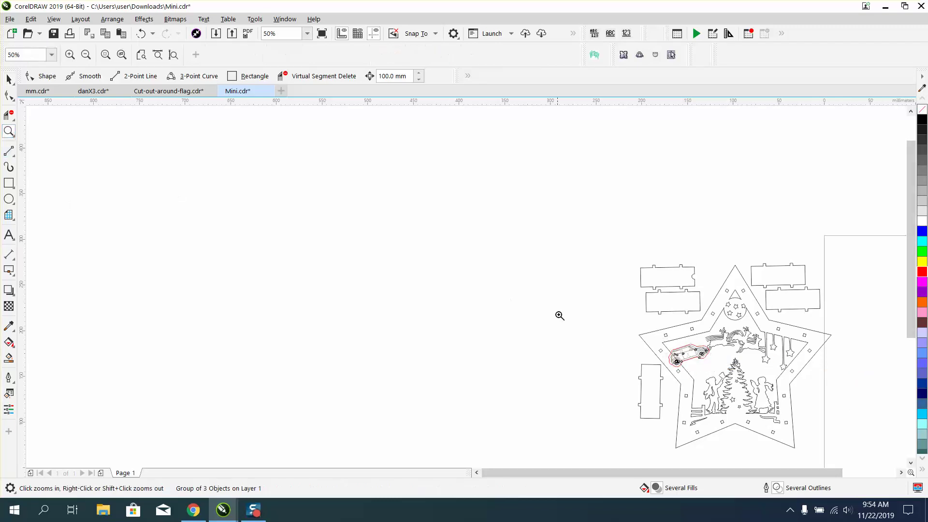
pyautogui.moveTo(614, 326); pyautogui.dragTo(765, 397)
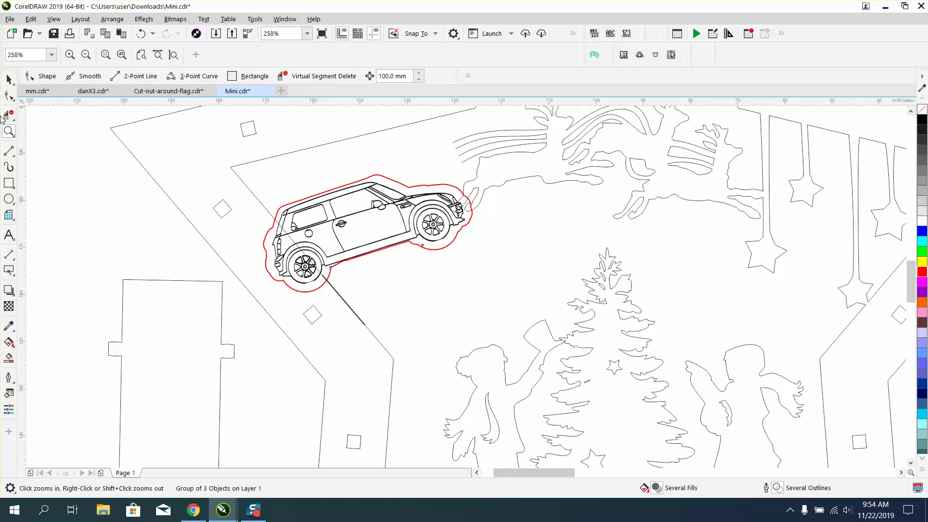
# Ungroup the Mini Cooper group into its separate parts.
pyautogui.click(8, 79)
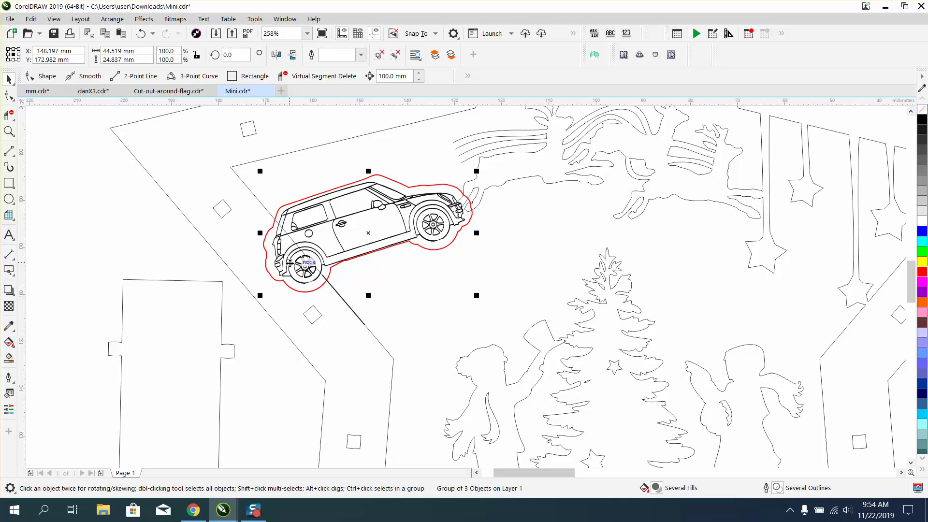
pyautogui.click(157, 145)
pyautogui.click(323, 206)
pyautogui.click(112, 19)
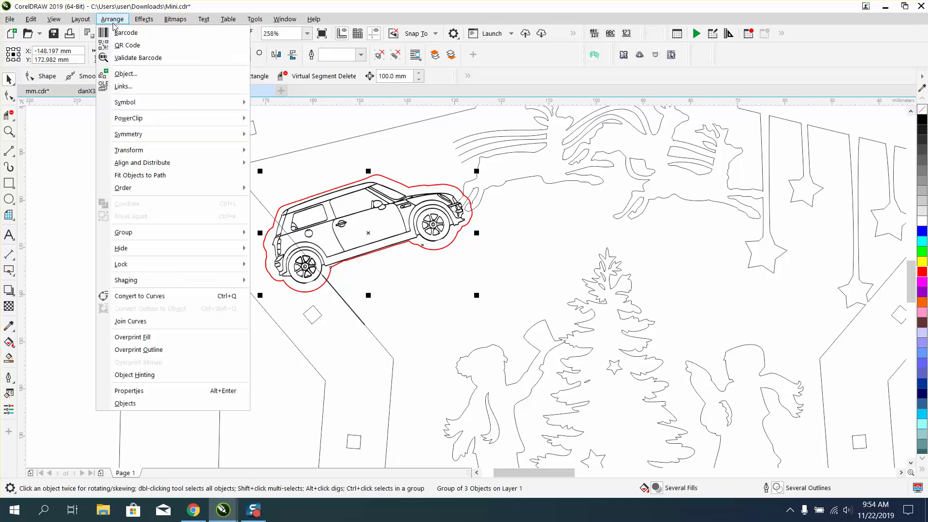
pyautogui.moveTo(129, 233)
pyautogui.click(269, 245)
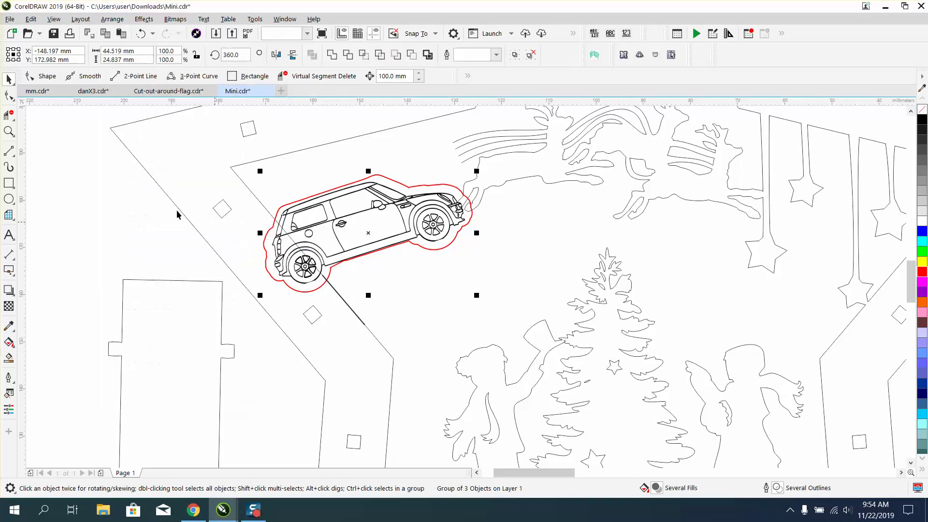
pyautogui.click(100, 177)
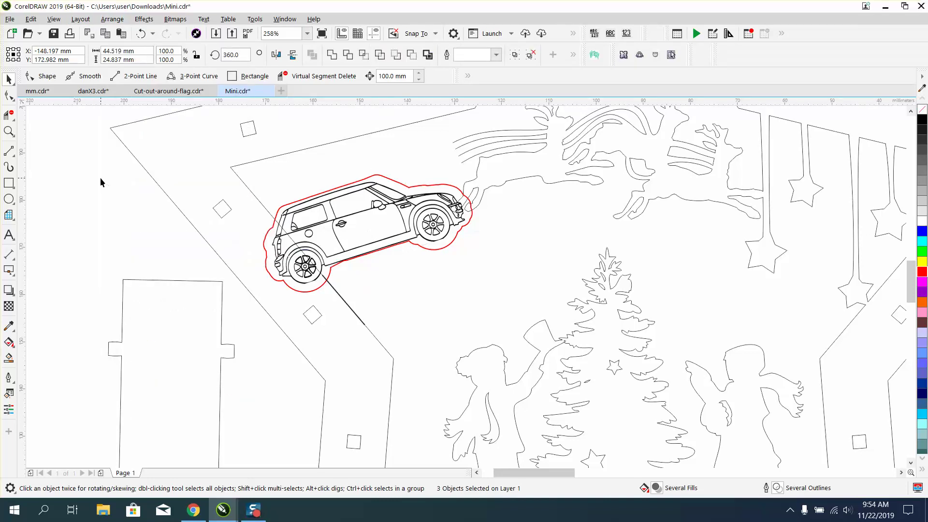
# Nudge the car detail group 100 mm away, then undo it back onto the car.
pyautogui.click(327, 218)
pyautogui.press('Right')
pyautogui.press('Down')
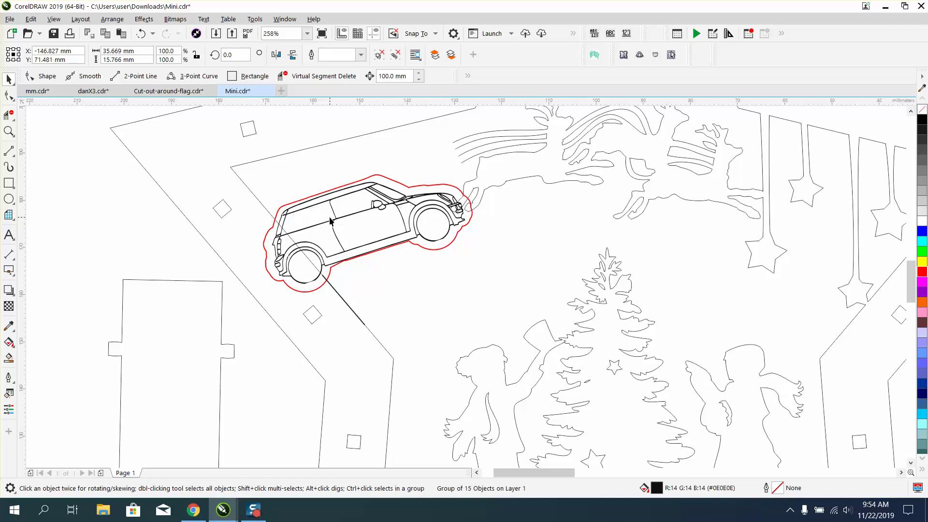
pyautogui.scroll(-3, 379, 200)
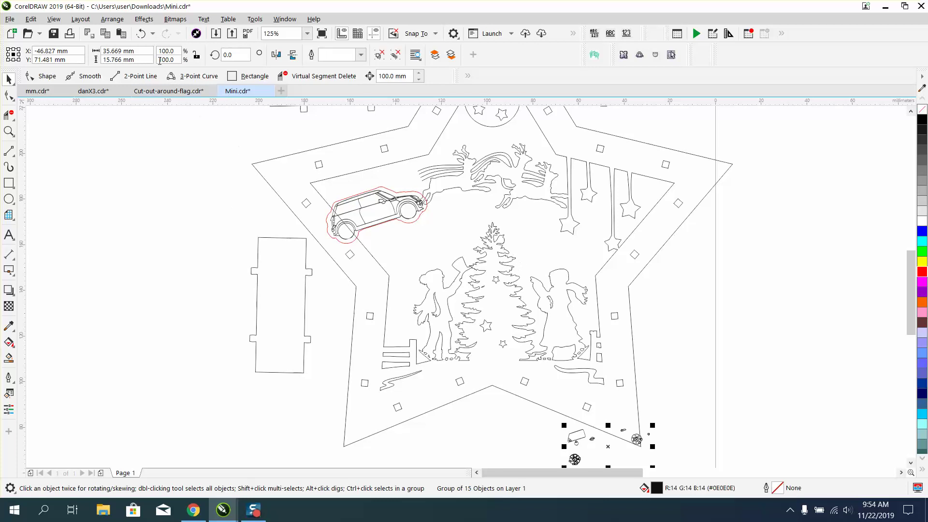
pyautogui.click(142, 34)
pyautogui.click(143, 34)
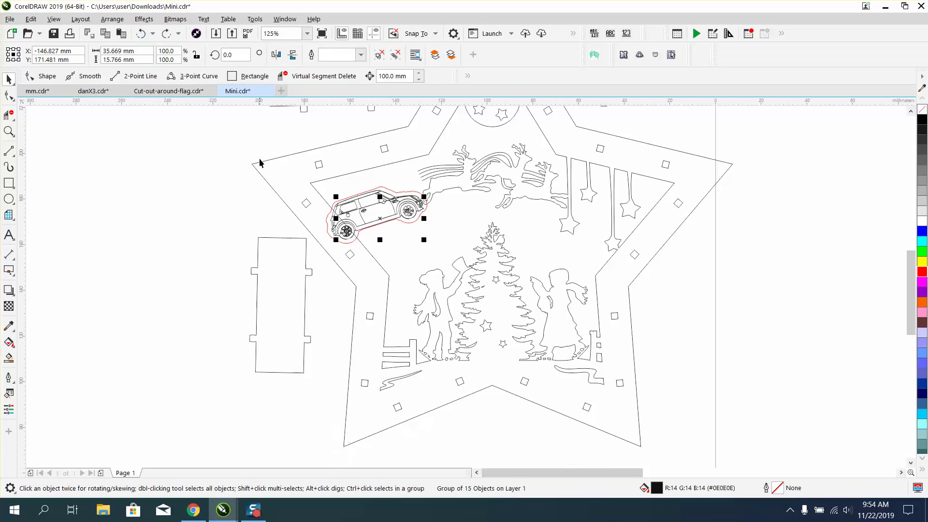
# Undo the ungroup, then nudge the car group 100 mm down and back up.
pyautogui.click(142, 34)
pyautogui.click(142, 34)
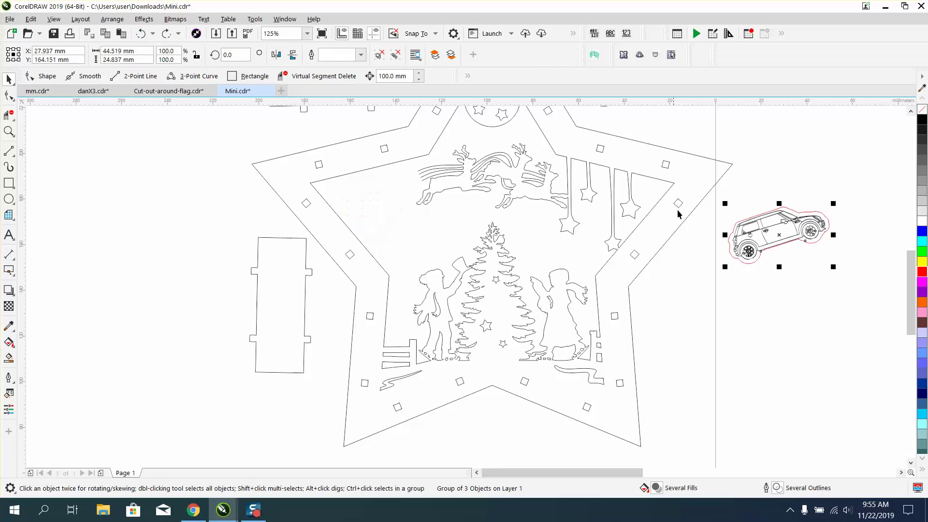
pyautogui.click(846, 255)
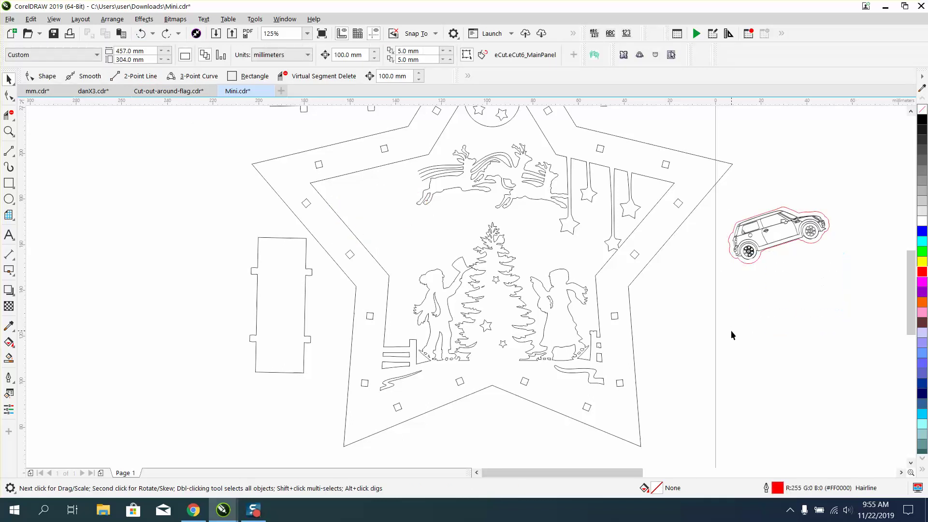
pyautogui.click(729, 248)
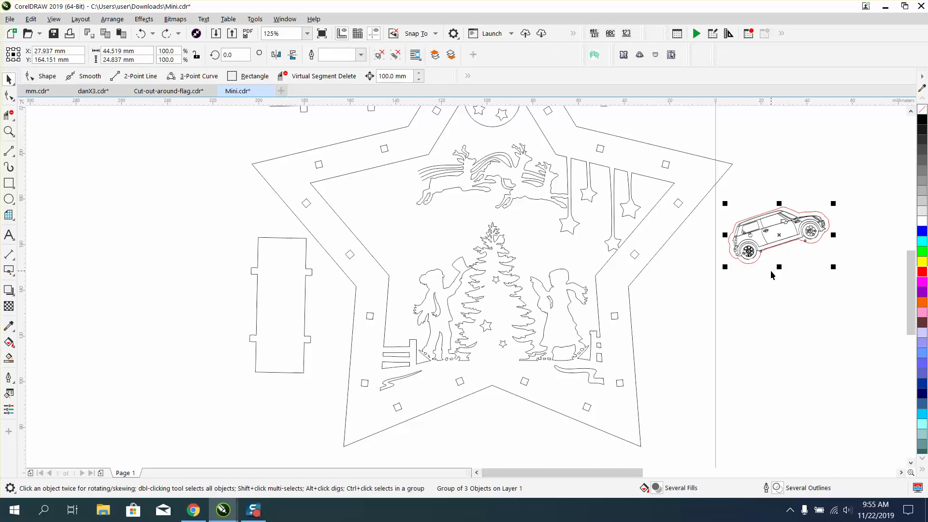
pyautogui.press('Down')
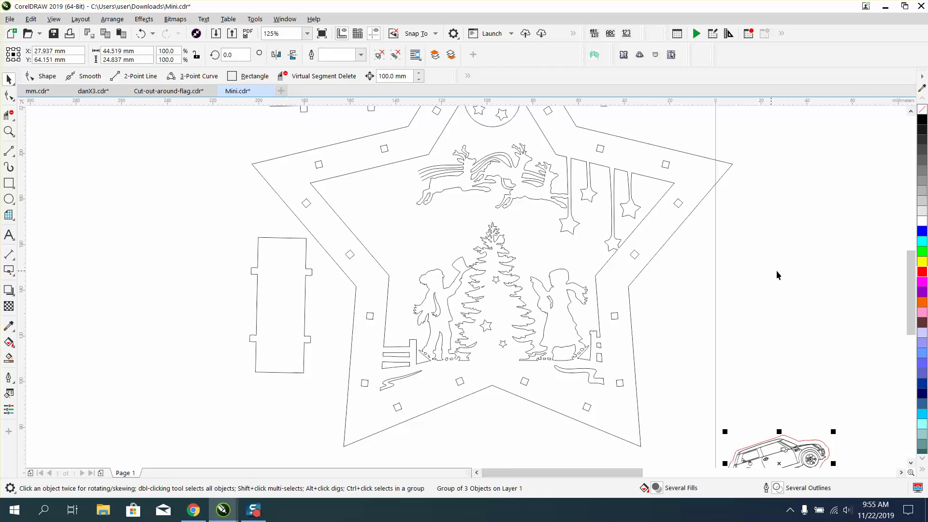
pyautogui.press('Up')
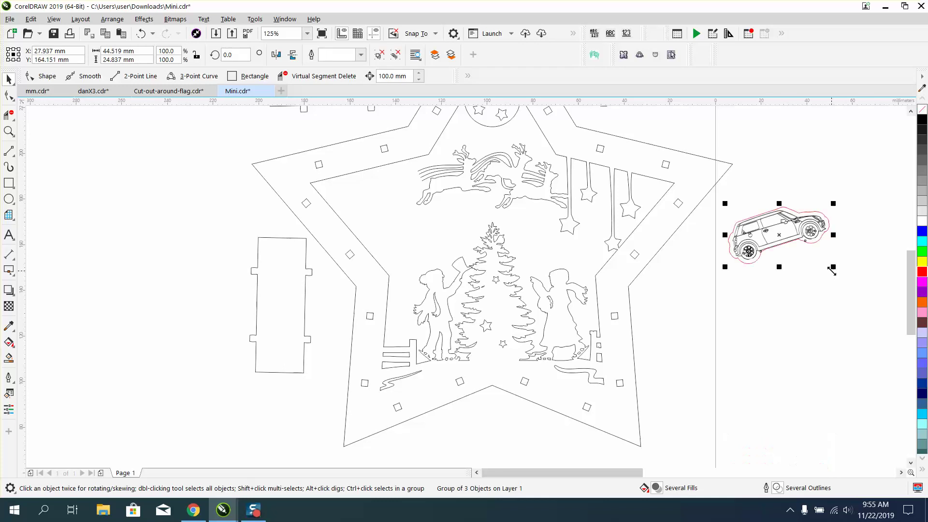
# Ungroup the car and move its red cut outline 100 mm down, out of the way.
pyautogui.click(121, 18)
pyautogui.moveTo(145, 232)
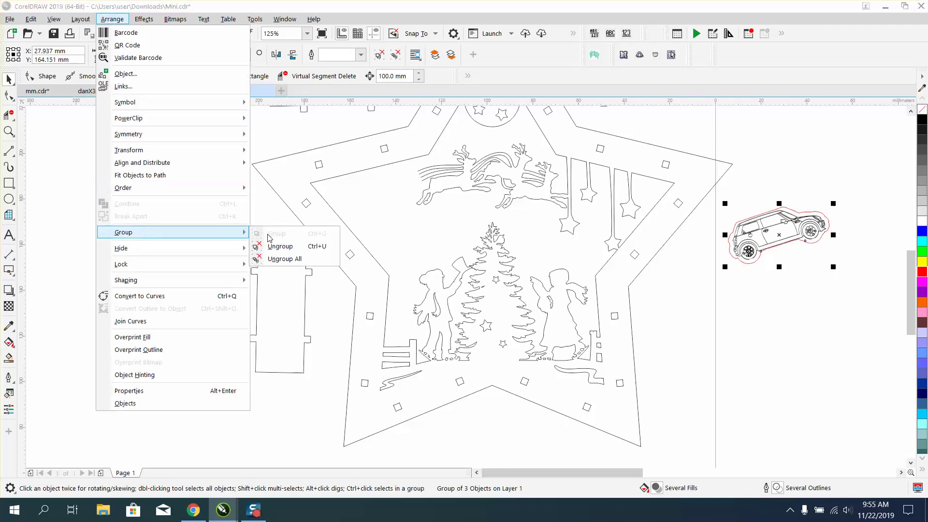
pyautogui.click(280, 246)
pyautogui.click(753, 265)
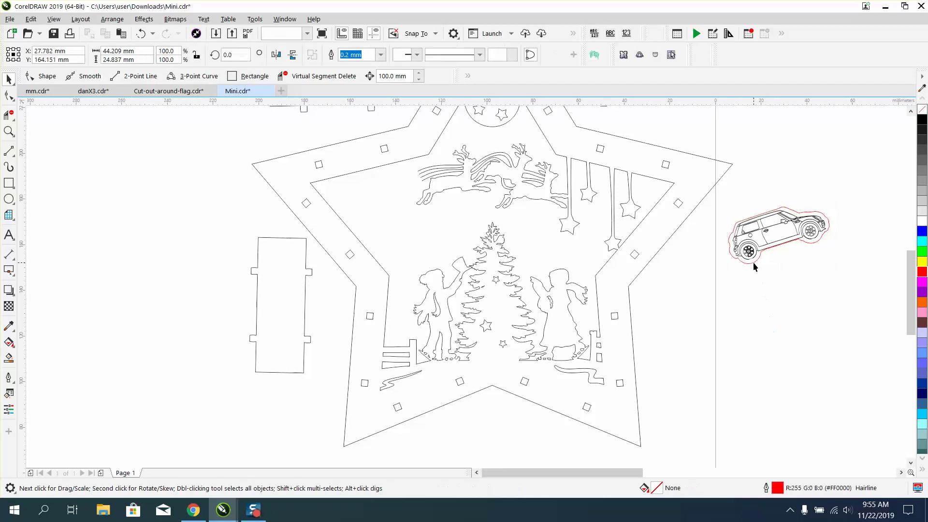
pyautogui.press('Down')
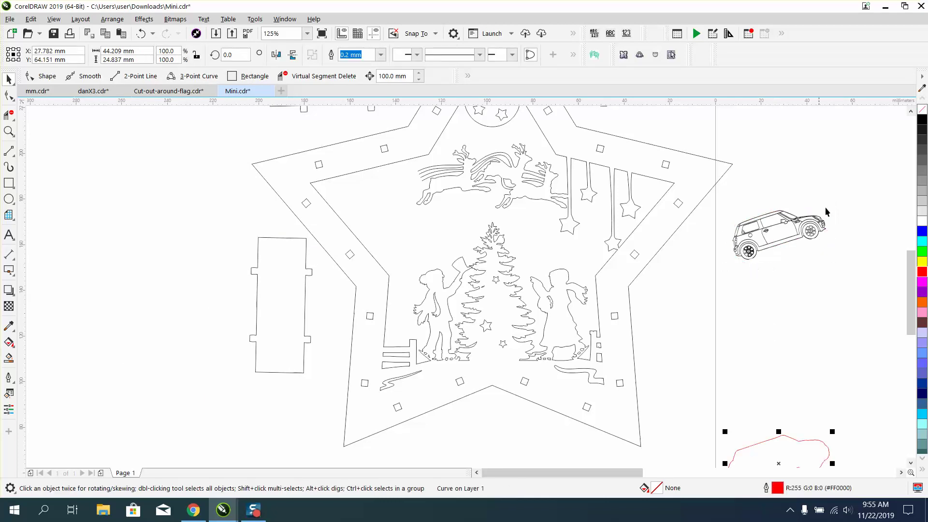
# Group the car's two black engraving parts together.
pyautogui.moveTo(848, 198); pyautogui.dragTo(718, 280)
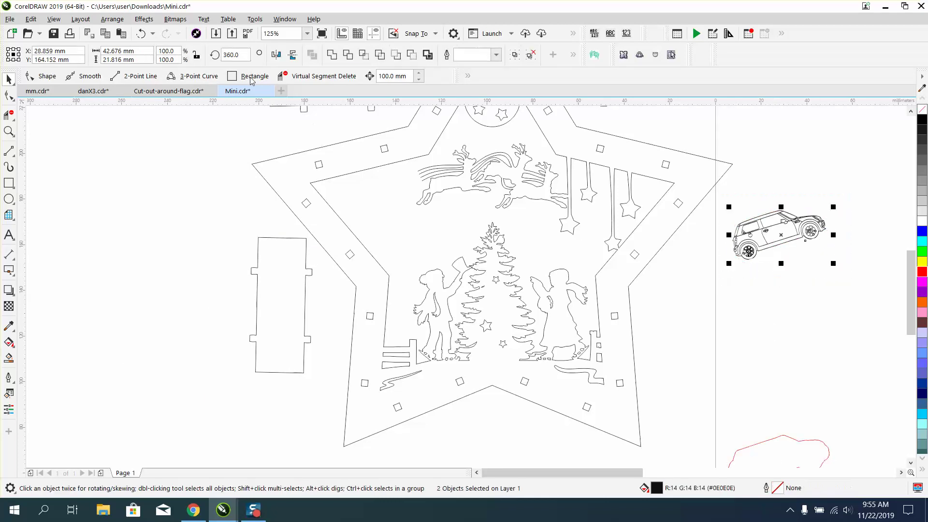
pyautogui.click(113, 19)
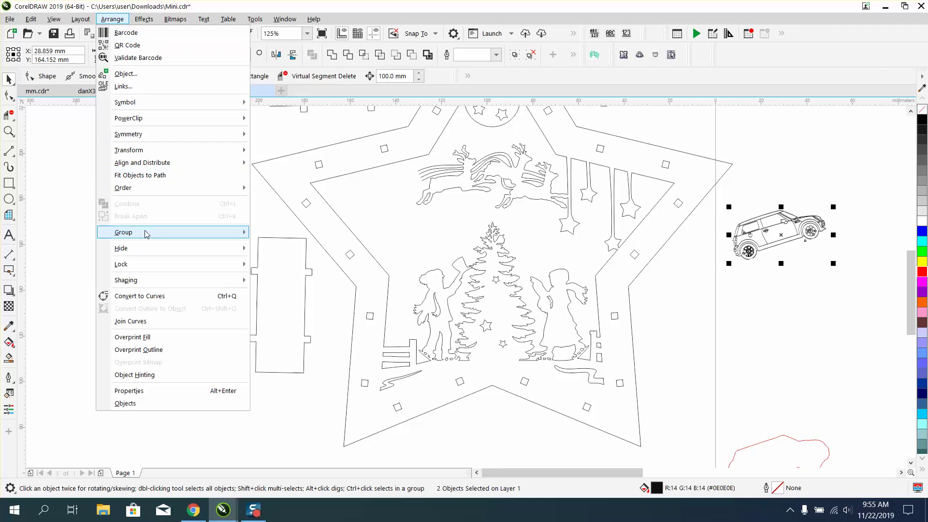
pyautogui.moveTo(148, 234)
pyautogui.click(271, 232)
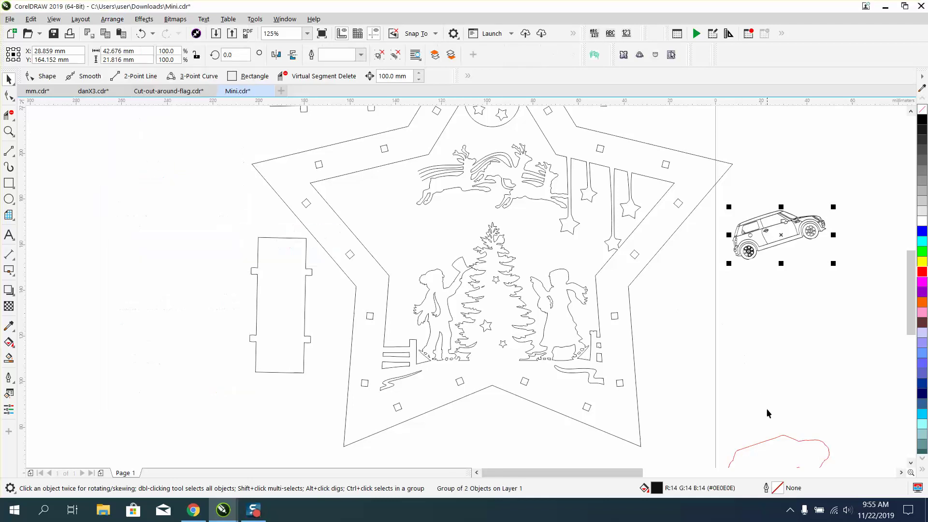
# Return the red outline around the car and move both to the star's upper-left point.
pyautogui.click(783, 439)
pyautogui.hotkey('ctrl', 'z')
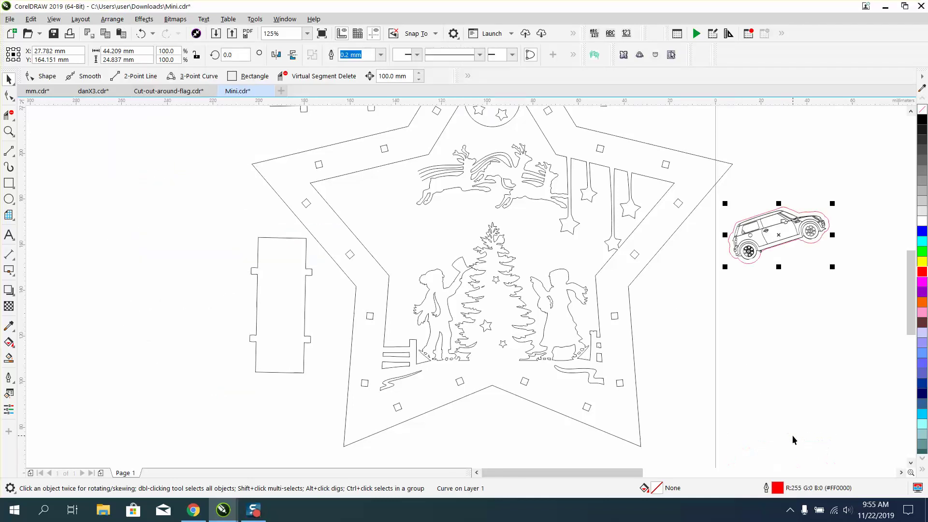
pyautogui.moveTo(850, 193); pyautogui.dragTo(829, 234)
pyautogui.moveTo(715, 279); pyautogui.dragTo(716, 279)
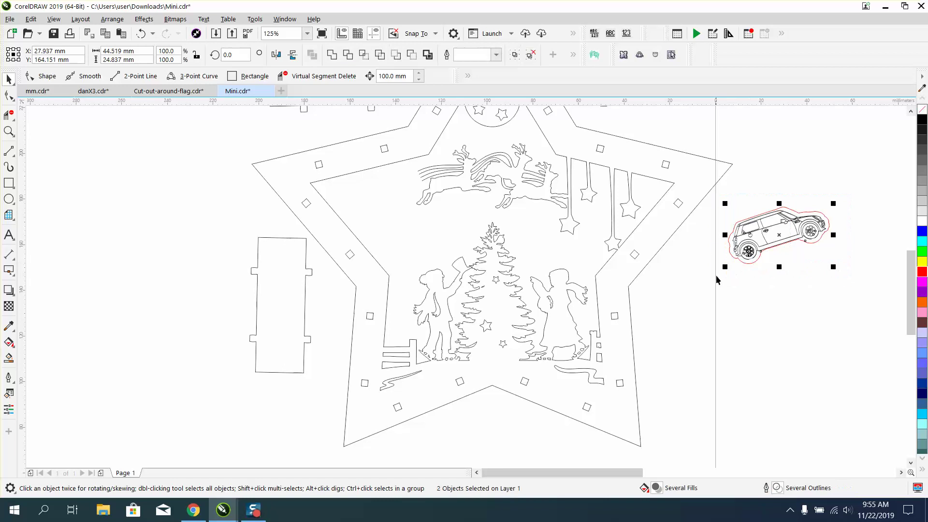
pyautogui.moveTo(763, 240); pyautogui.dragTo(373, 217)
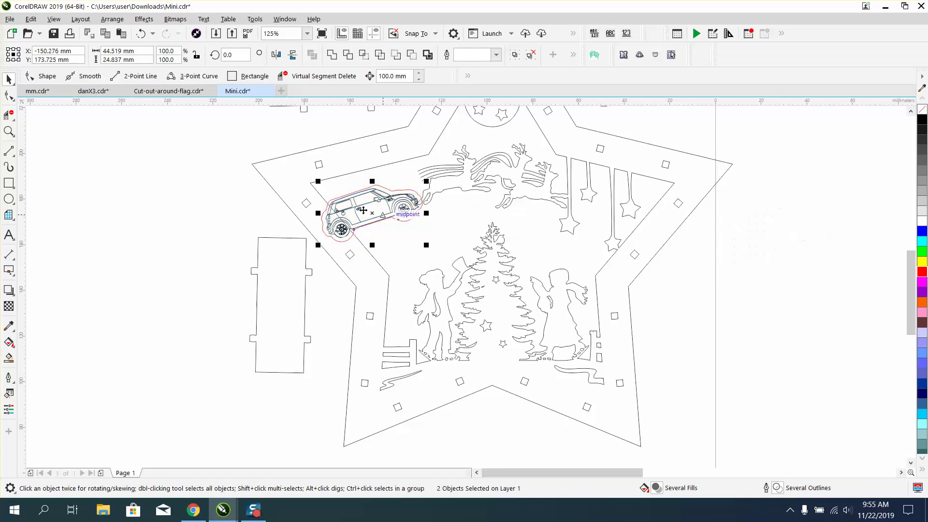
# Delete the stray and redundant nodes along the car's red cut outline.
pyautogui.click(8, 131)
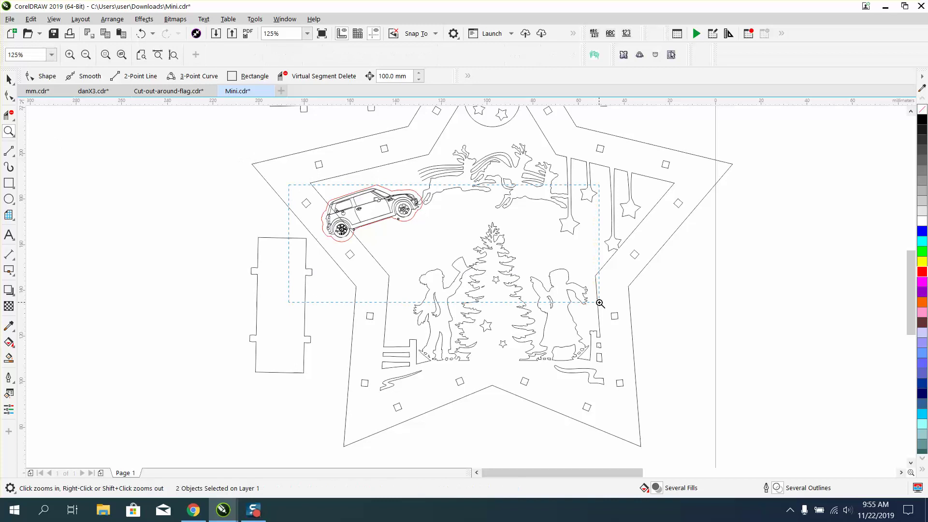
pyautogui.moveTo(599, 299); pyautogui.dragTo(289, 180)
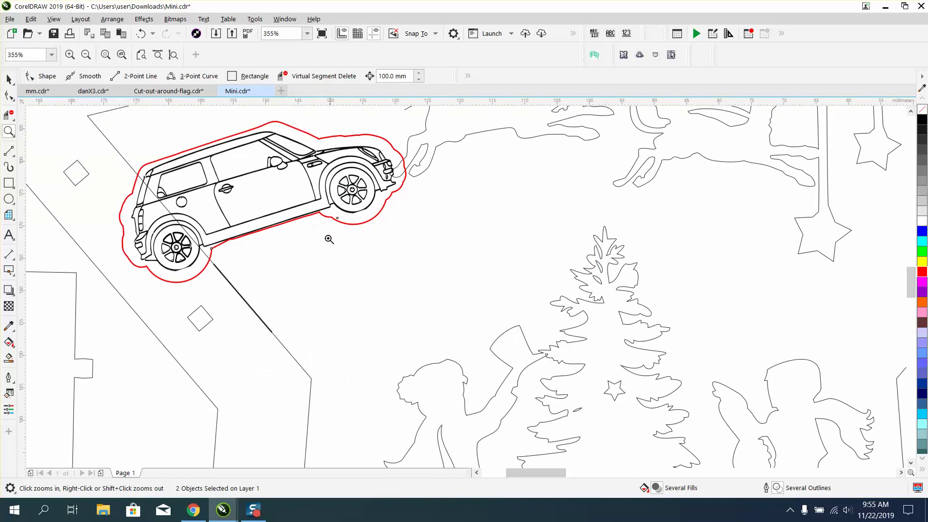
pyautogui.moveTo(225, 215); pyautogui.dragTo(389, 257)
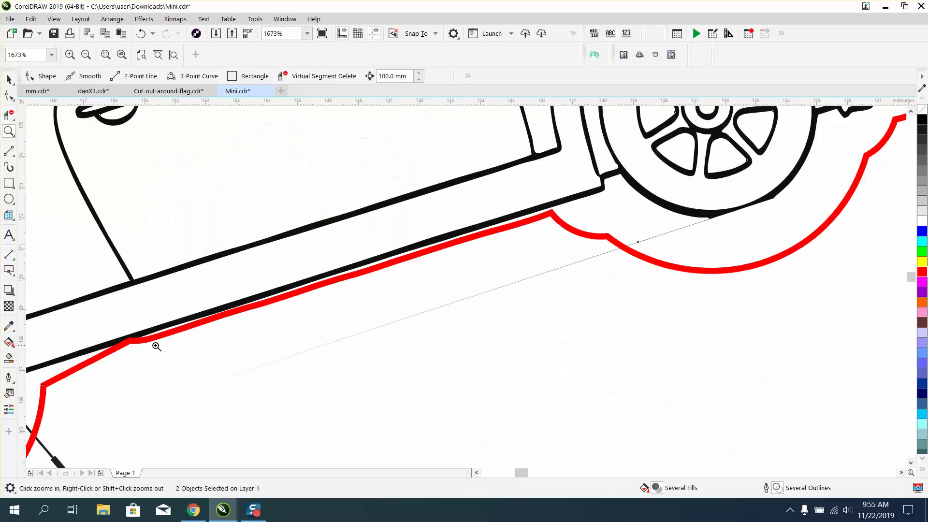
pyautogui.click(8, 95)
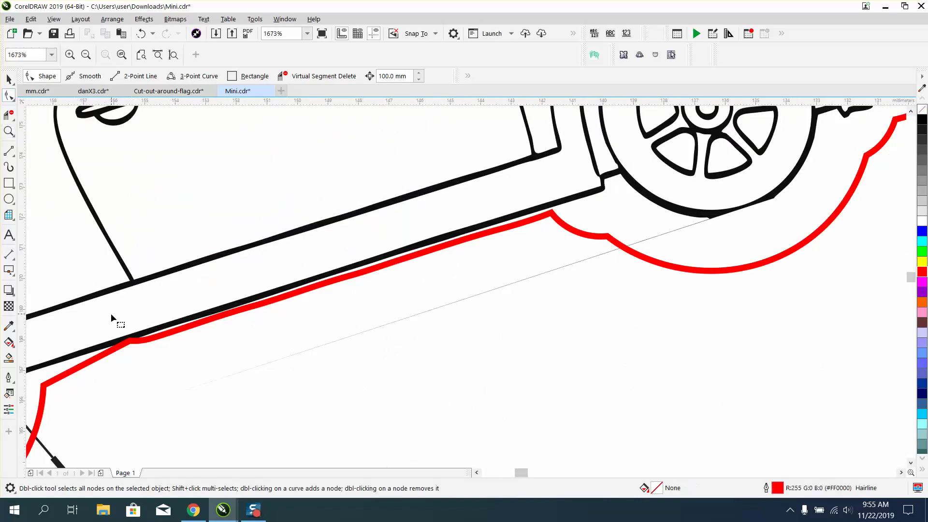
pyautogui.click(132, 340)
pyautogui.press('Delete')
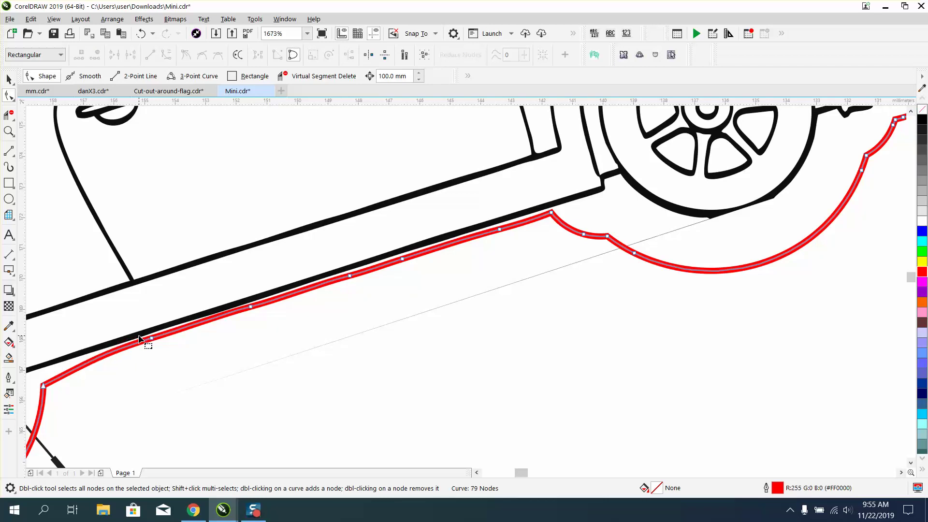
pyautogui.moveTo(198, 338); pyautogui.dragTo(282, 344)
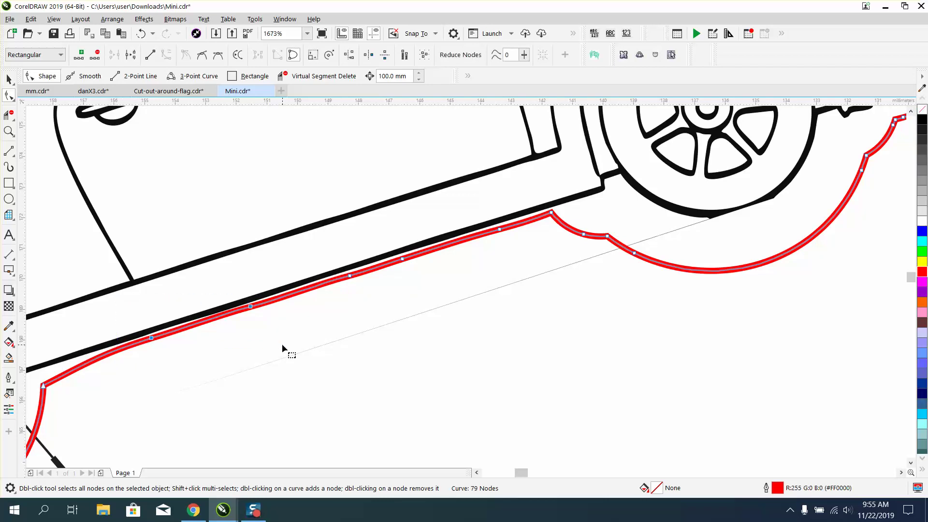
pyautogui.press('Delete')
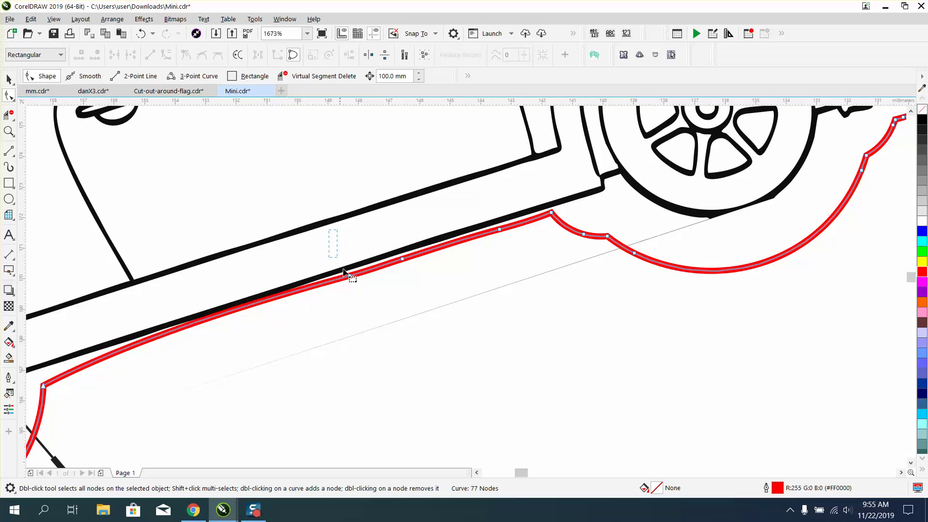
pyautogui.moveTo(343, 271); pyautogui.dragTo(344, 272)
pyautogui.press('Delete')
pyautogui.click(501, 230)
pyautogui.press('Delete')
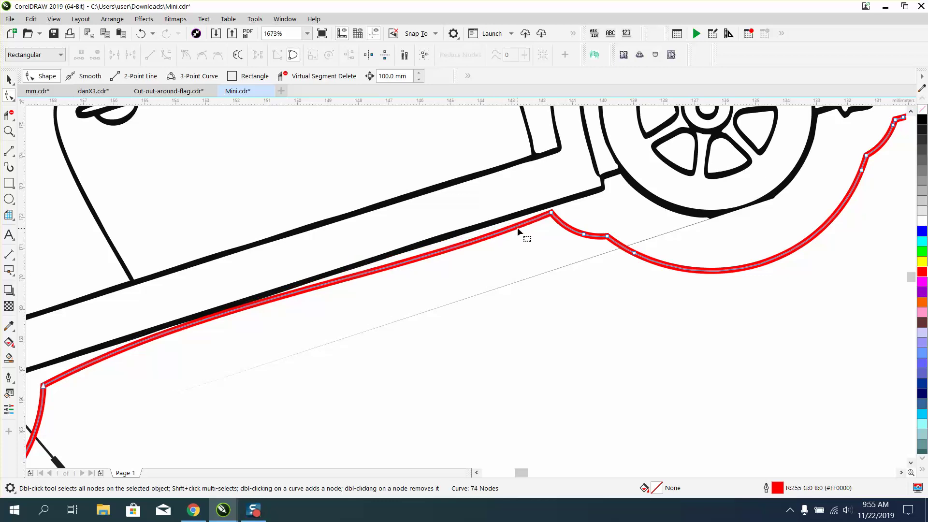
# Smooth the outline's lower edge by reshaping the curve near the rear wheel.
pyautogui.click(43, 385)
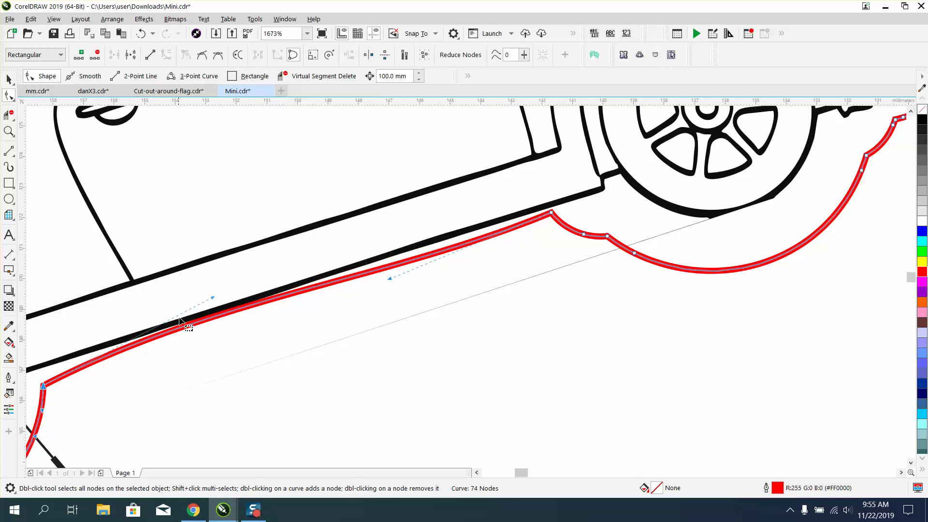
pyautogui.moveTo(213, 297); pyautogui.dragTo(228, 315)
pyautogui.scroll(-4, 247, 312)
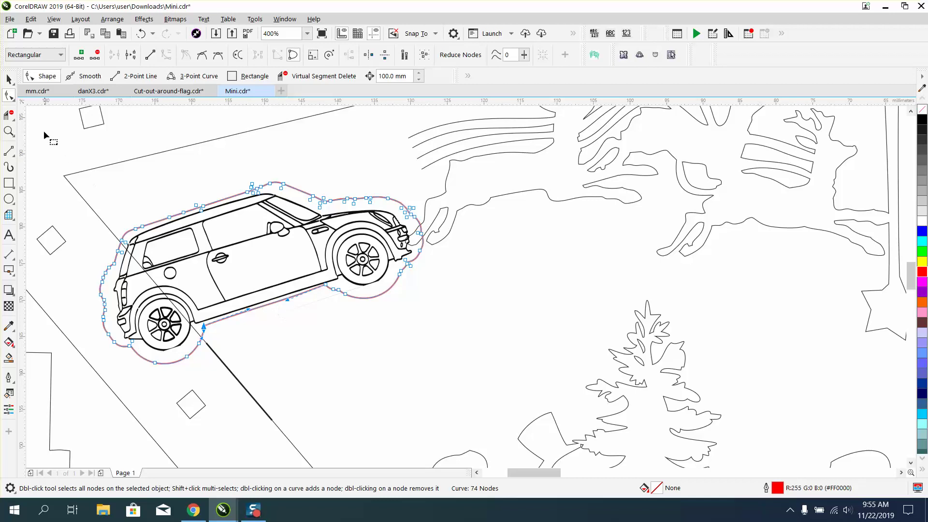
pyautogui.click(11, 82)
pyautogui.scroll(-2, 359, 308)
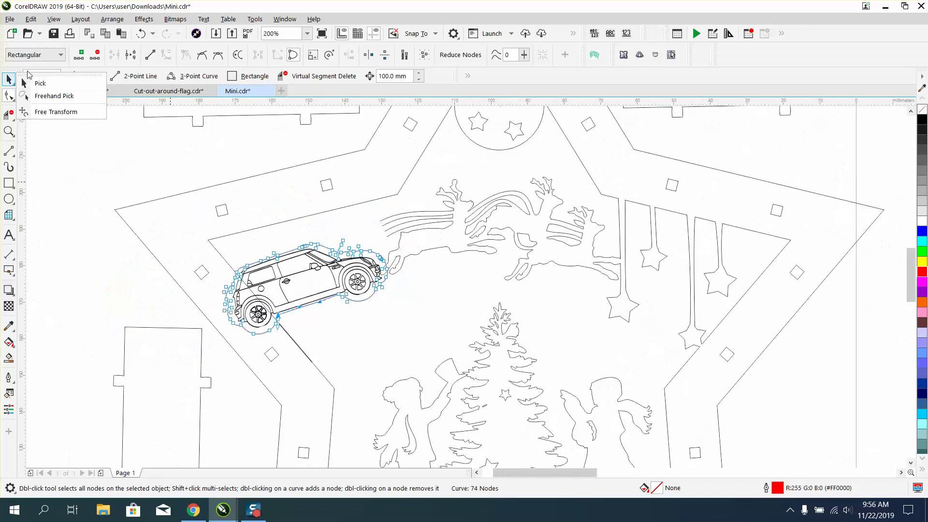
# Move the Mini Cooper group 100 mm left, out of the way.
pyautogui.click(39, 83)
pyautogui.click(199, 230)
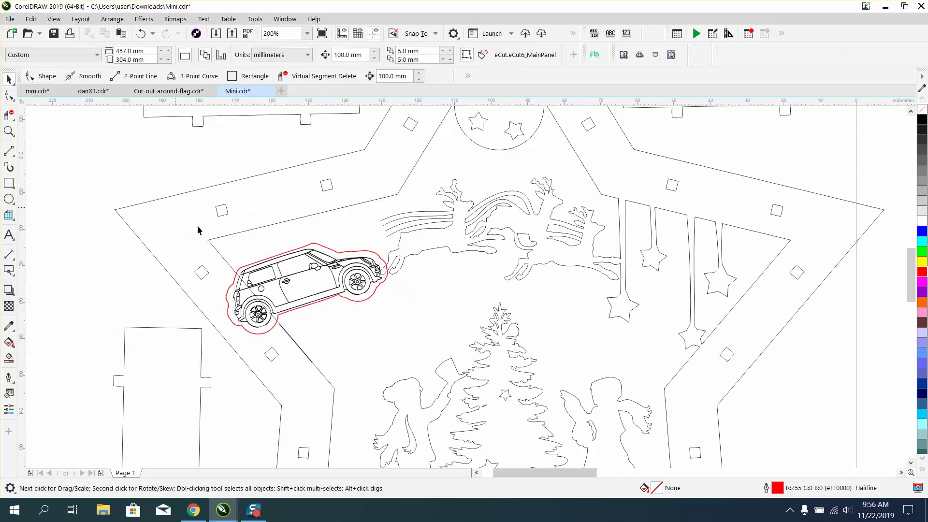
pyautogui.click(283, 279)
pyautogui.press('Left')
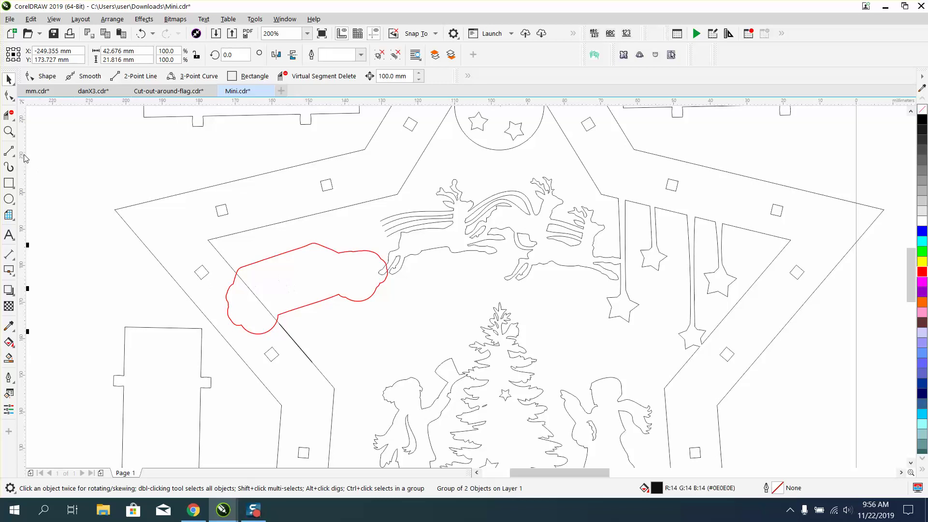
# Delete the inner black line and the red outline's left rounded end with Virtual Segment Delete.
pyautogui.click(8, 114)
pyautogui.click(264, 298)
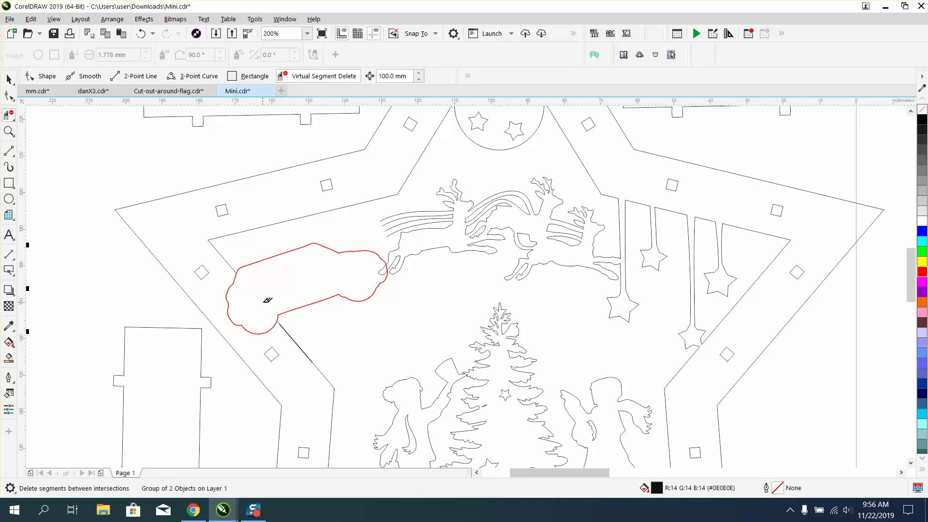
pyautogui.click(230, 297)
pyautogui.click(9, 131)
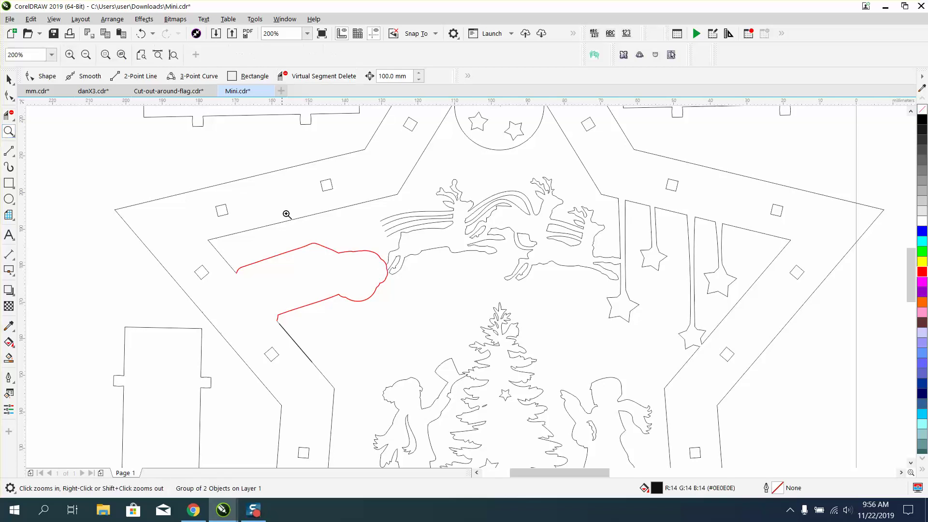
pyautogui.moveTo(342, 236); pyautogui.dragTo(437, 313)
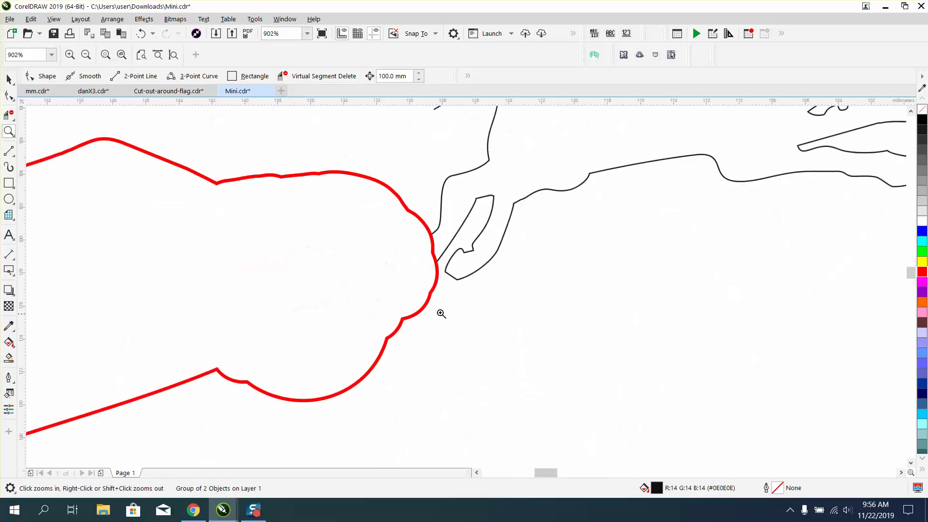
pyautogui.click(9, 115)
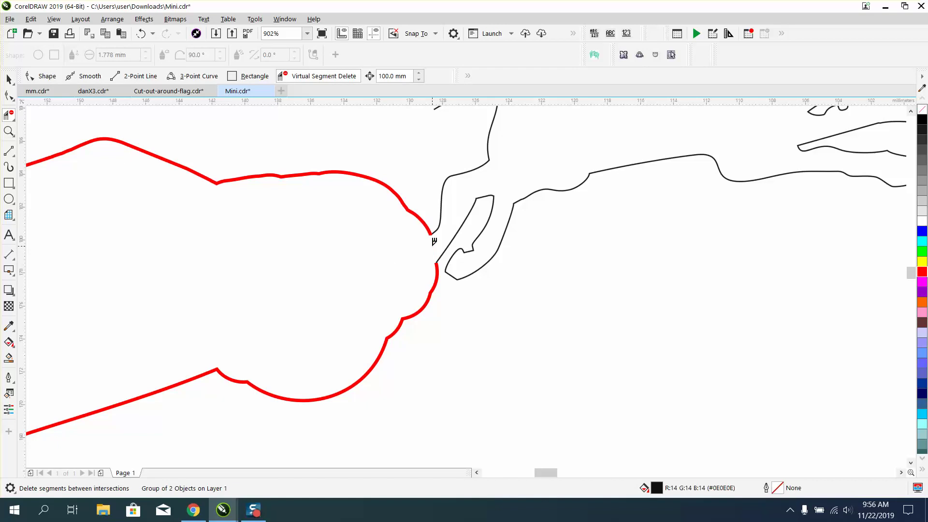
pyautogui.scroll(-3, 442, 259)
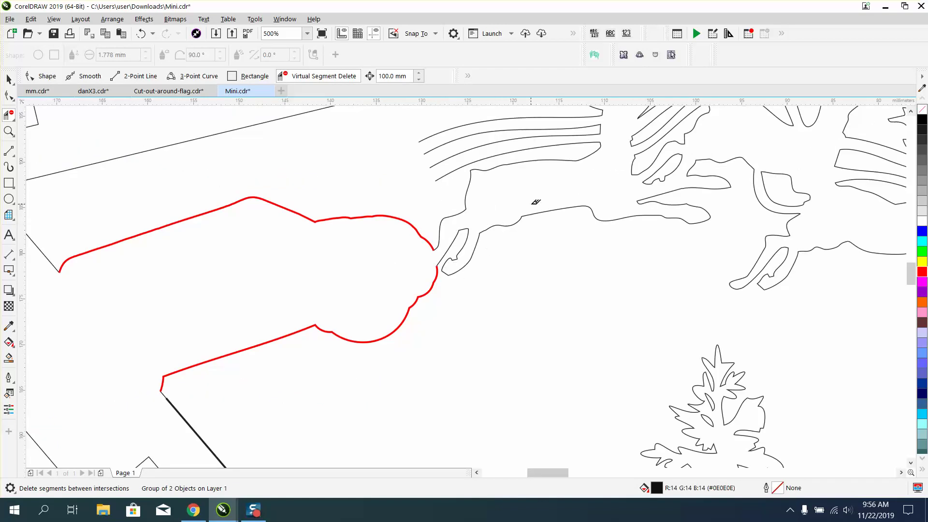
pyautogui.scroll(-2, 551, 205)
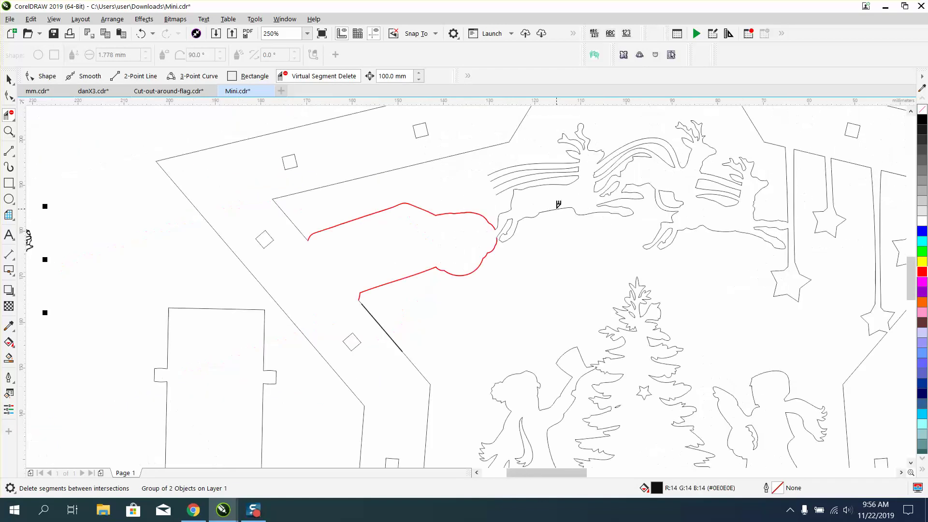
pyautogui.click(9, 130)
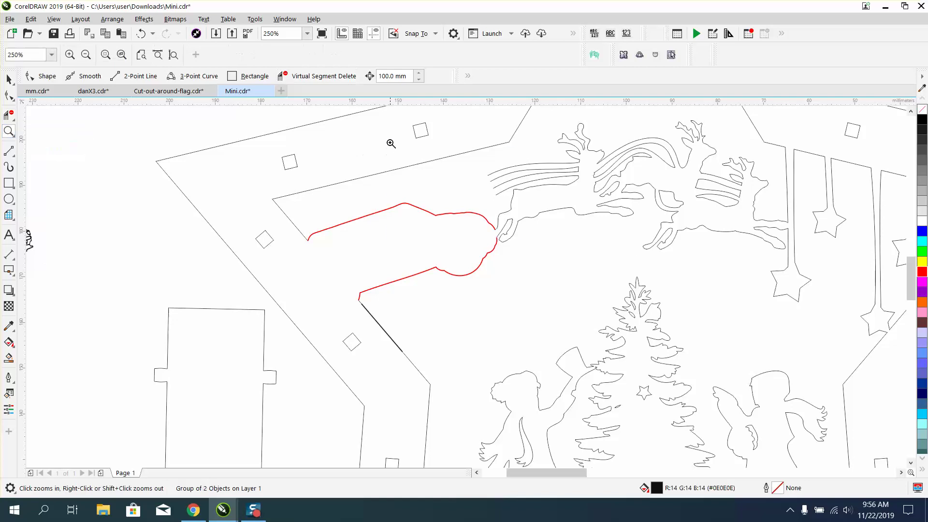
pyautogui.moveTo(390, 144); pyautogui.dragTo(638, 253)
# Ungroup the reindeer artwork into its 64 objects.
pyautogui.click(9, 95)
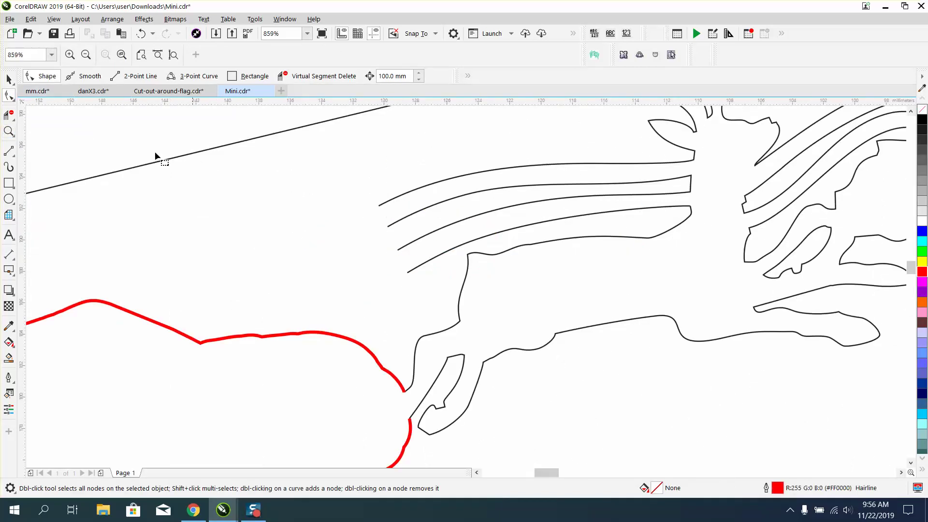
pyautogui.click(10, 79)
pyautogui.click(381, 204)
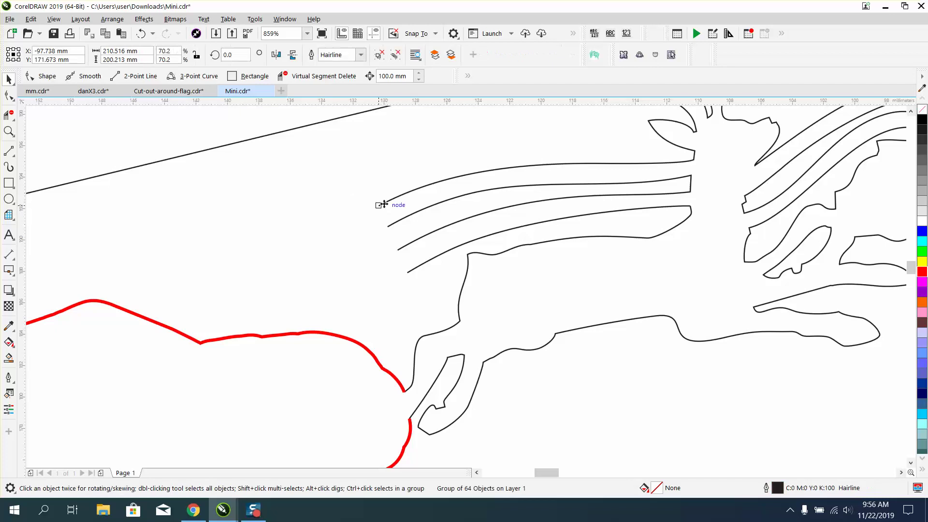
pyautogui.click(112, 18)
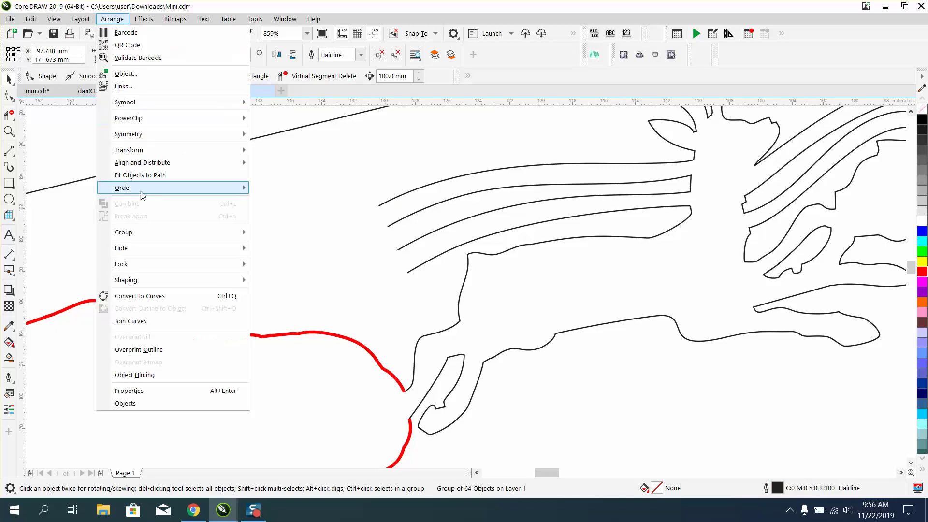
pyautogui.moveTo(216, 237)
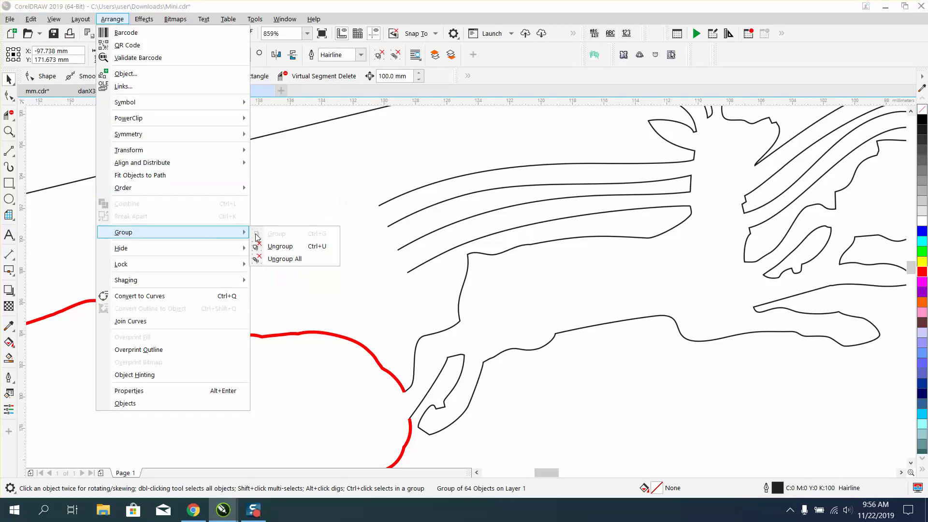
pyautogui.click(278, 244)
# Drag the four reins' end nodes down-left so they cross the red outline.
pyautogui.press('F10')
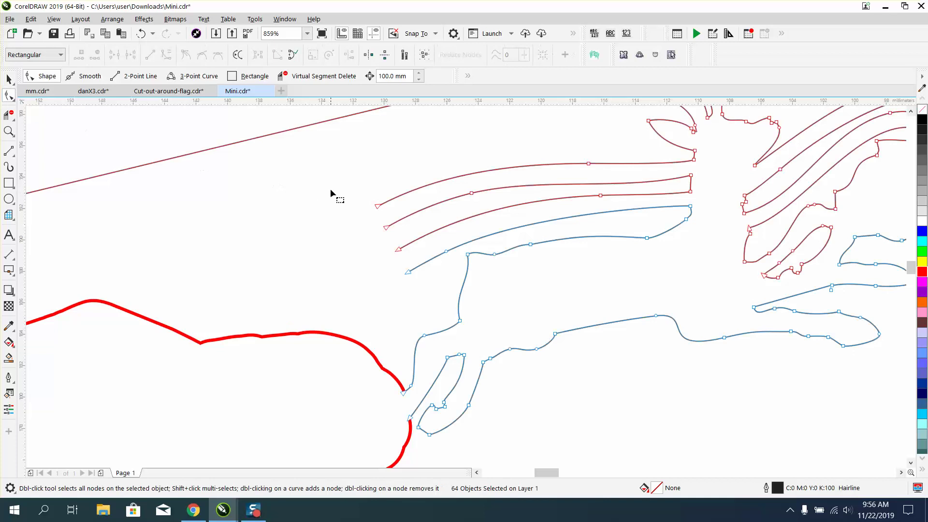
pyautogui.moveTo(332, 191); pyautogui.dragTo(151, 380)
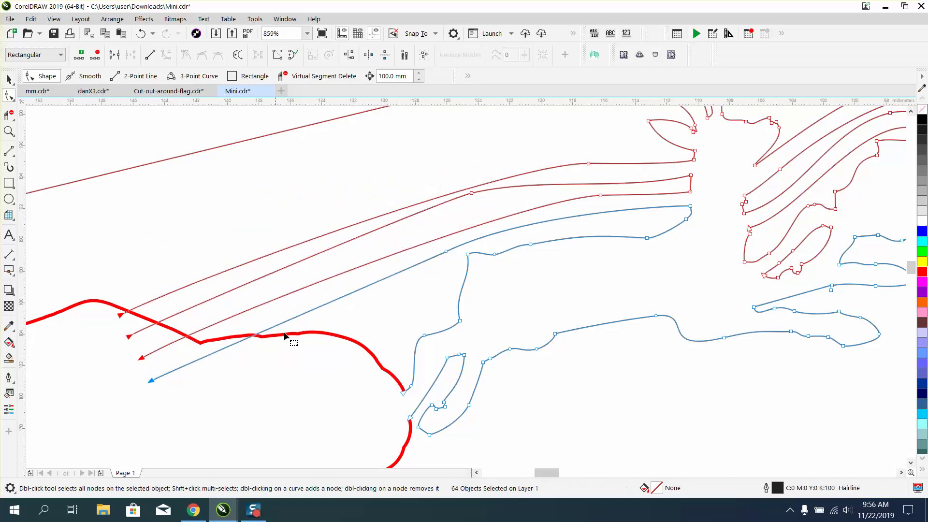
pyautogui.click(471, 193)
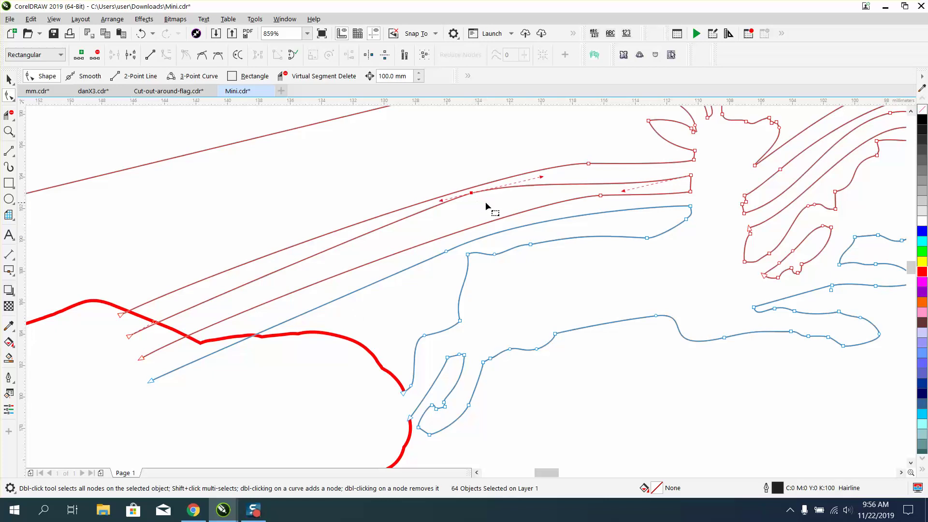
pyautogui.press('Delete')
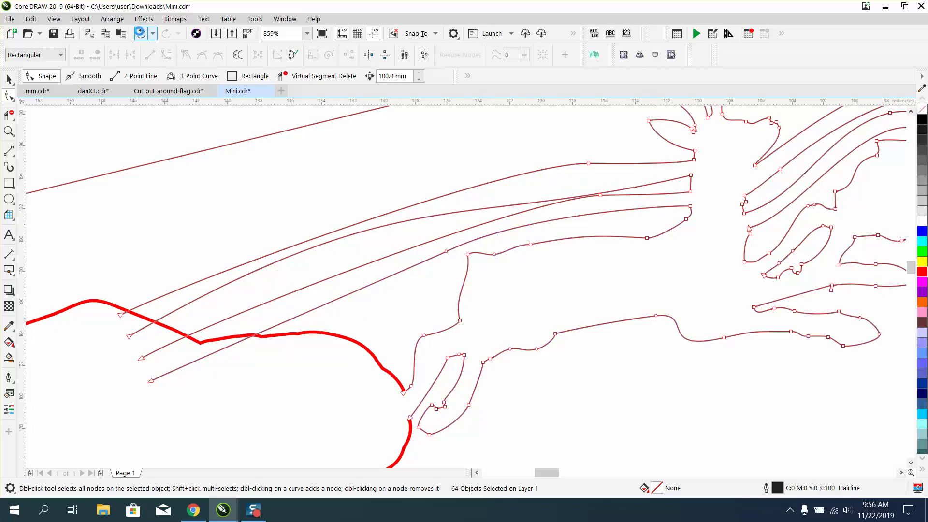
pyautogui.click(140, 33)
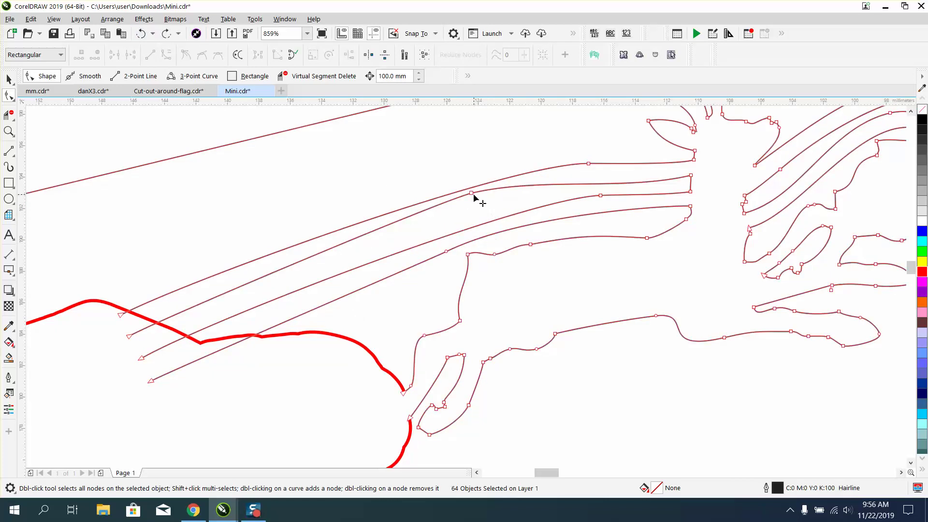
pyautogui.moveTo(476, 199); pyautogui.dragTo(491, 200)
pyautogui.moveTo(624, 186); pyautogui.dragTo(623, 180)
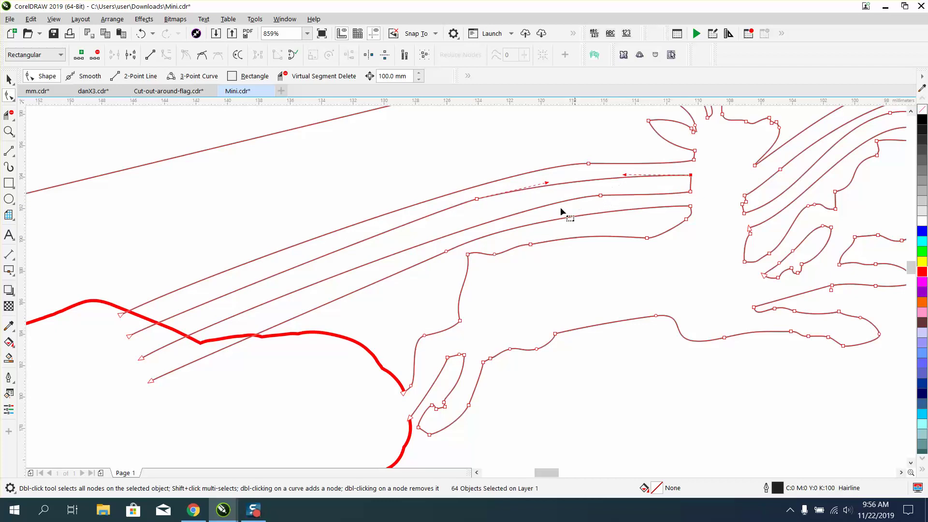
pyautogui.click(8, 115)
# Cut the red outline between the reins and trim the rein stubs beyond it.
pyautogui.click(144, 314)
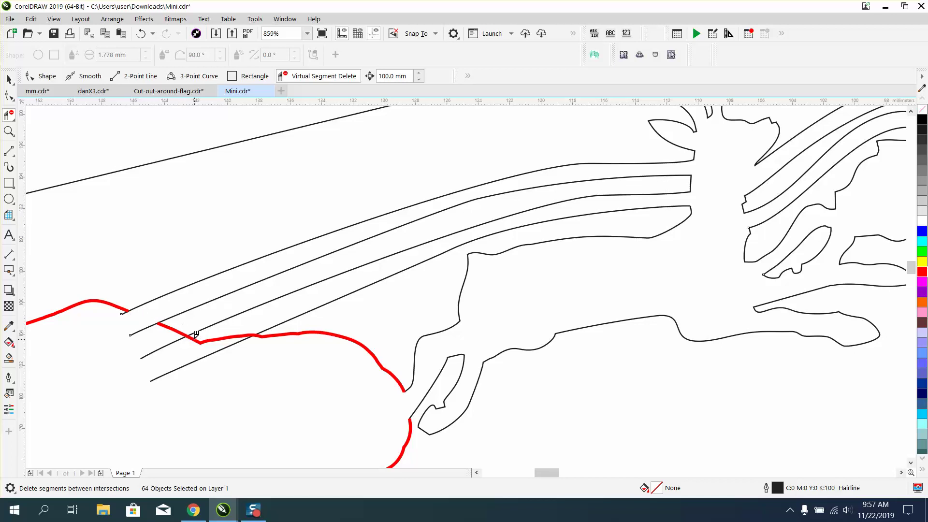
pyautogui.click(195, 337)
pyautogui.click(179, 339)
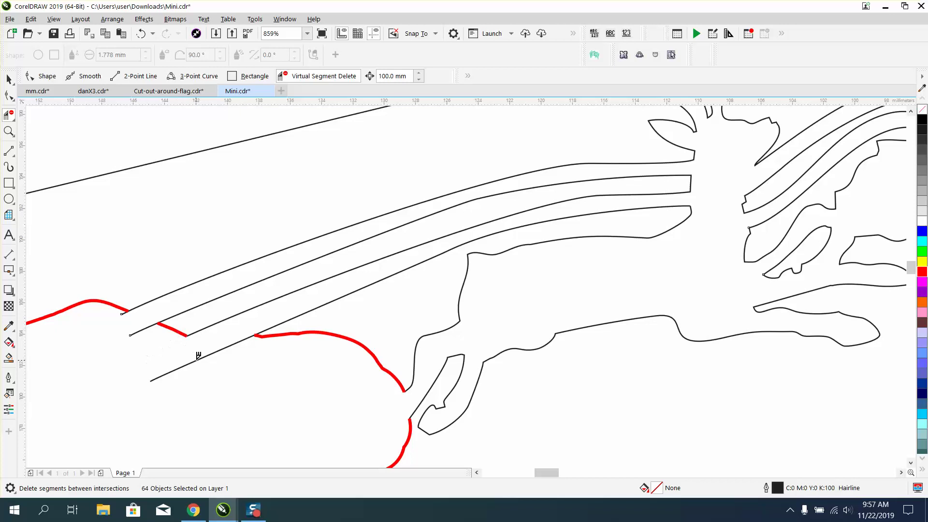
pyautogui.click(198, 358)
pyautogui.click(151, 324)
pyautogui.scroll(-8, 218, 325)
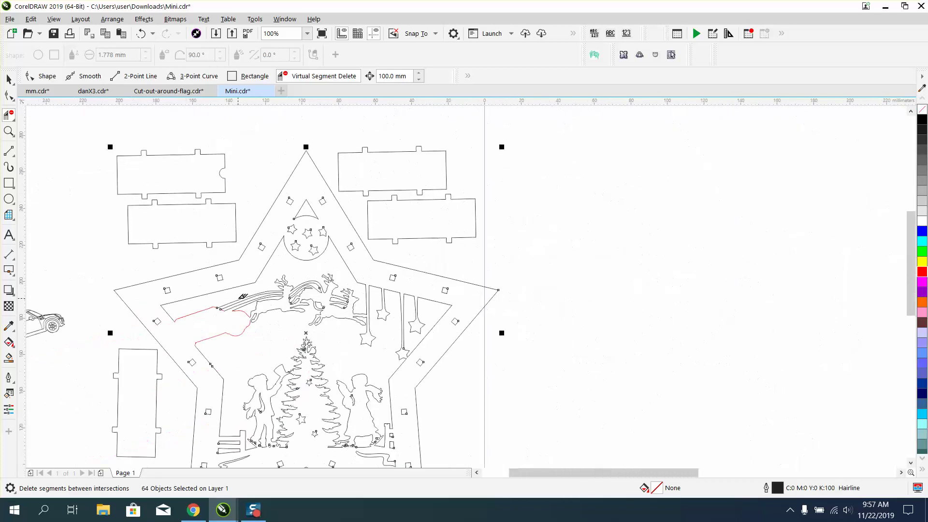
# Move the Mini 100 mm right, back inside its red outline.
pyautogui.scroll(-2, 243, 296)
pyautogui.press('space')
pyautogui.moveTo(88, 286); pyautogui.dragTo(169, 337)
pyautogui.press('Right')
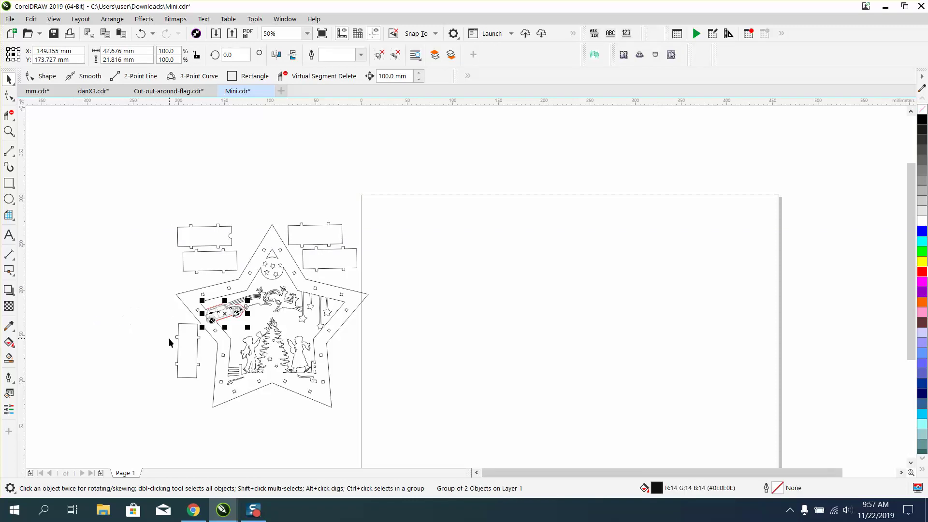
# Zoom in on the car front and reins, and select the red outline.
pyautogui.click(9, 131)
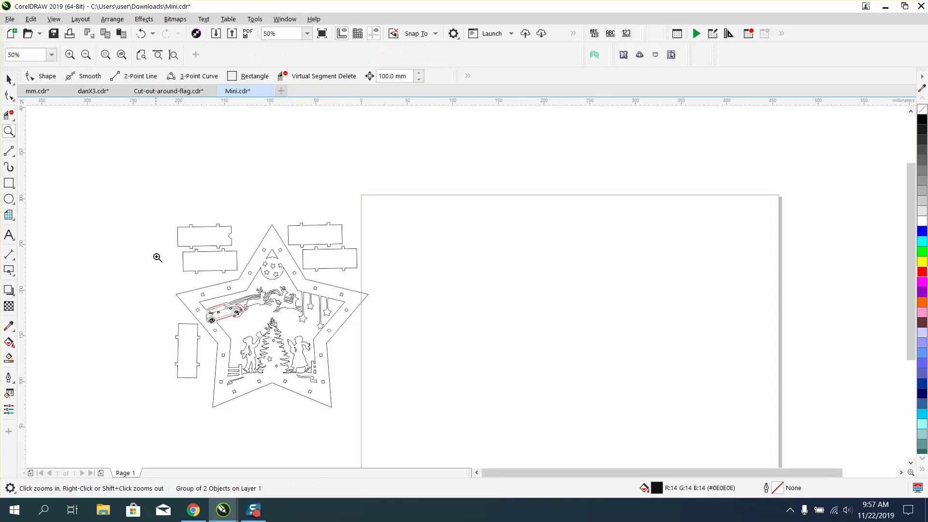
pyautogui.moveTo(155, 259); pyautogui.dragTo(430, 365)
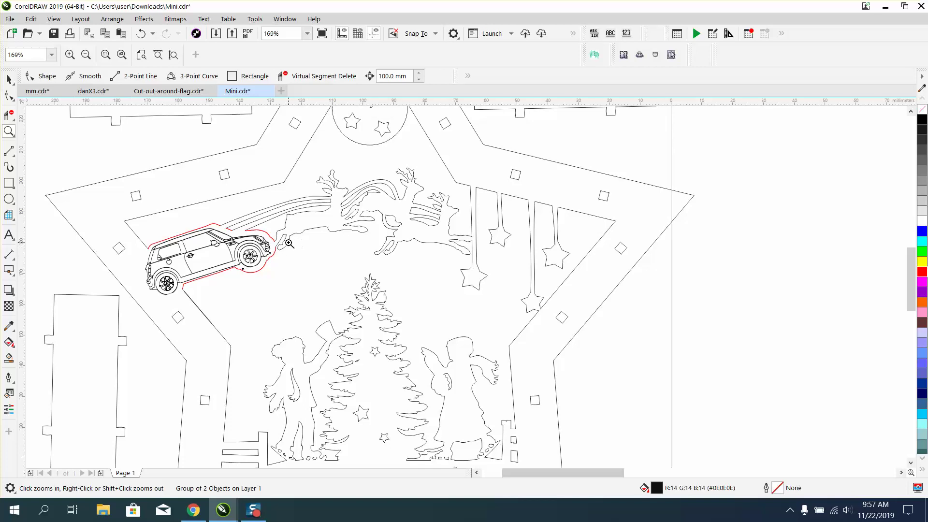
pyautogui.rightClick(251, 267)
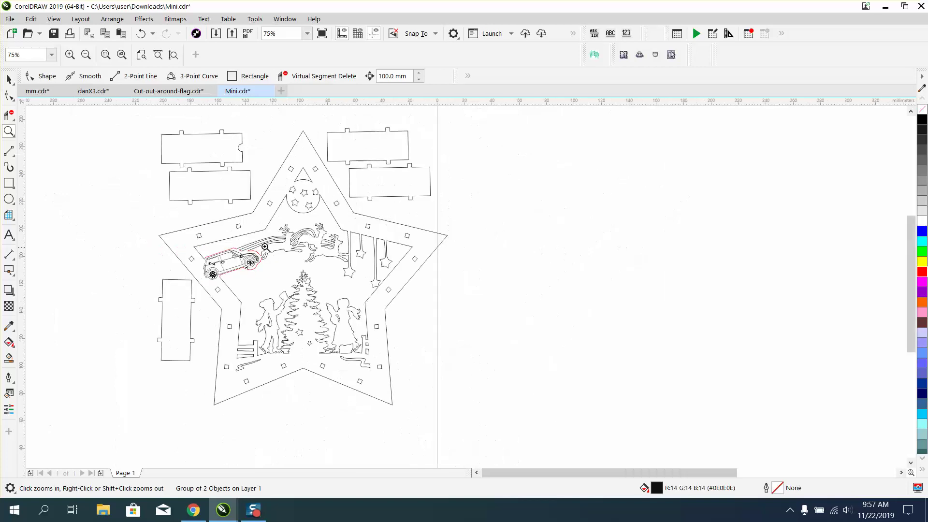
pyautogui.moveTo(230, 235); pyautogui.dragTo(330, 267)
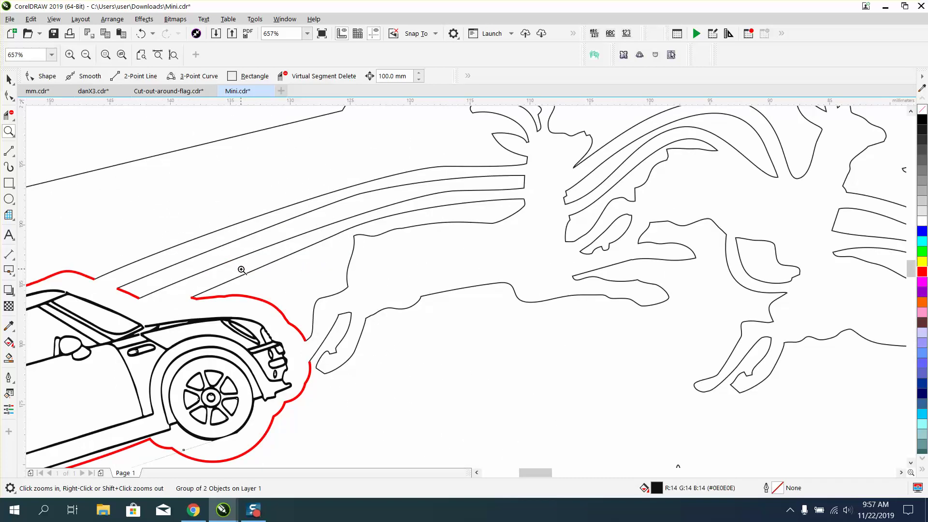
pyautogui.click(9, 79)
pyautogui.hotkey('ctrl', 'u')
pyautogui.click(263, 300)
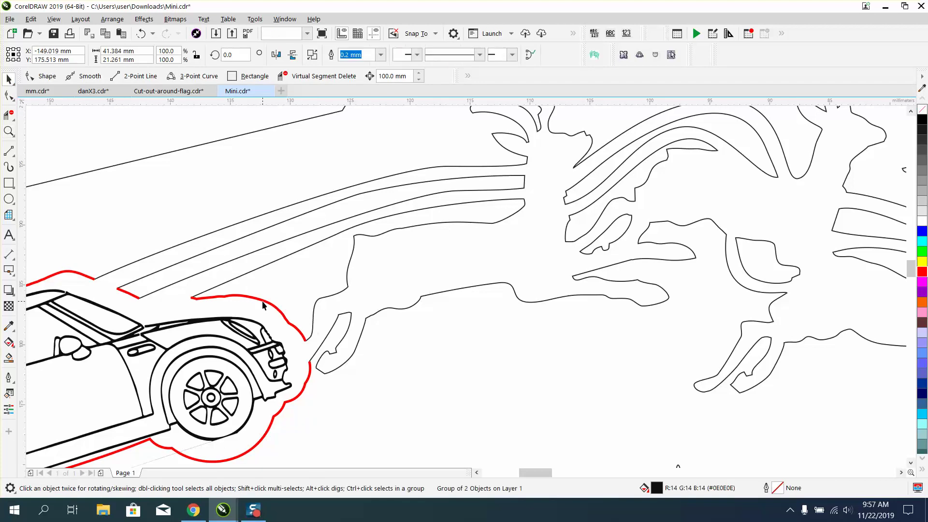
# Change the red cut outline's width from 0.2 mm to Hairline in Outline Pen.
pyautogui.doubleClick(777, 487)
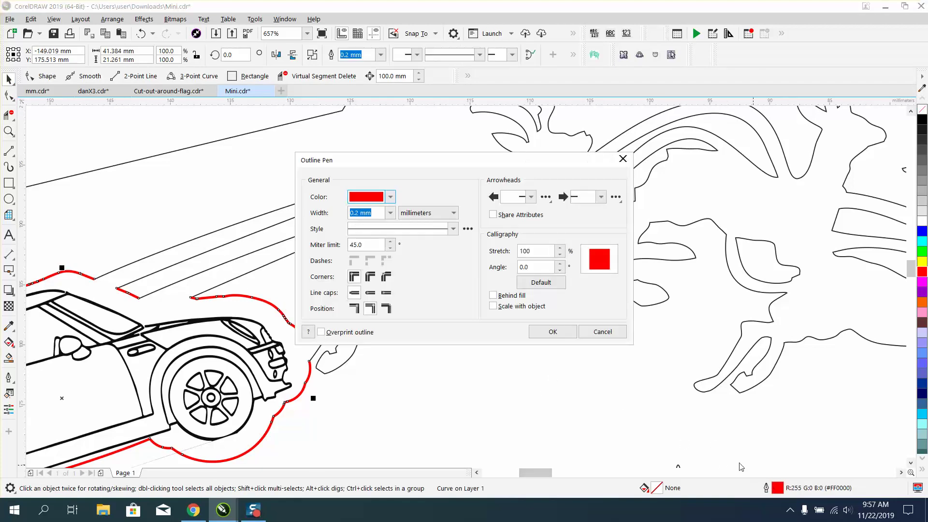
pyautogui.click(390, 213)
pyautogui.click(370, 236)
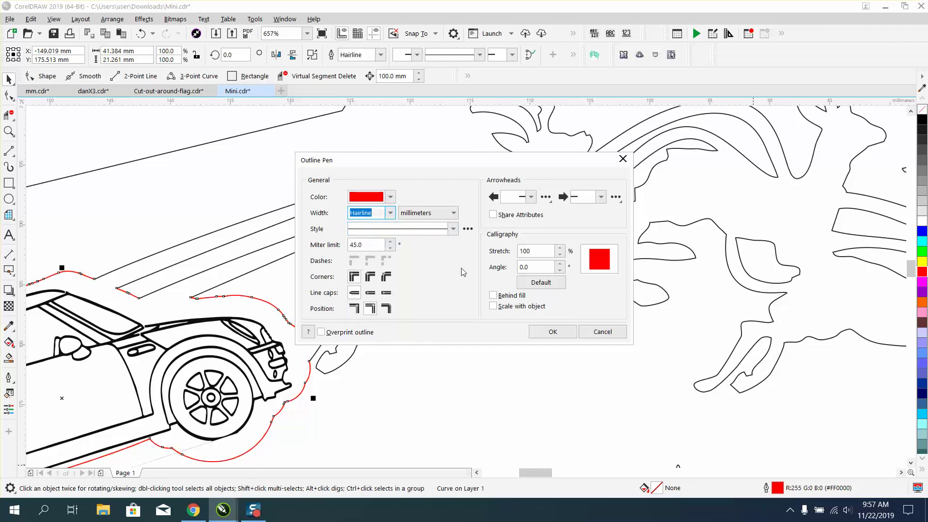
pyautogui.click(552, 331)
pyautogui.scroll(-2, 381, 311)
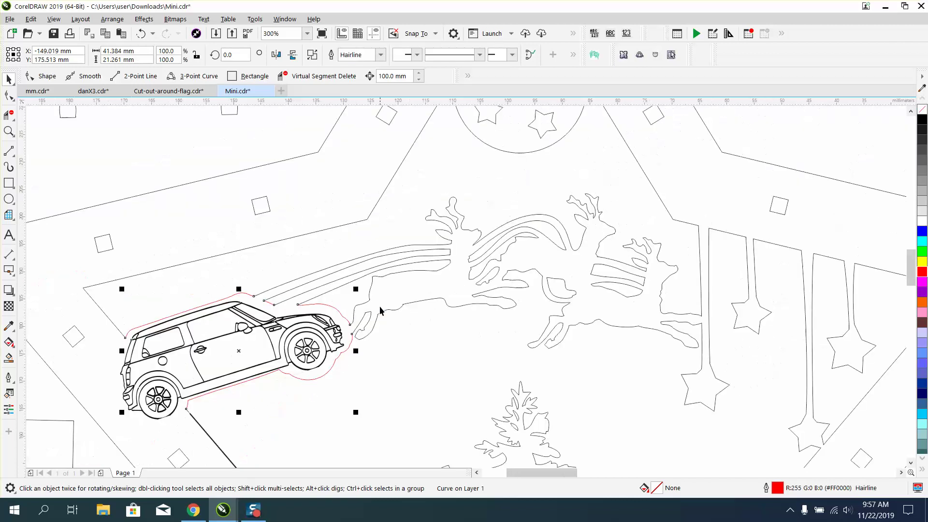
# Nudge the red cut outline left and back to check its position.
pyautogui.scroll(-1, 380, 307)
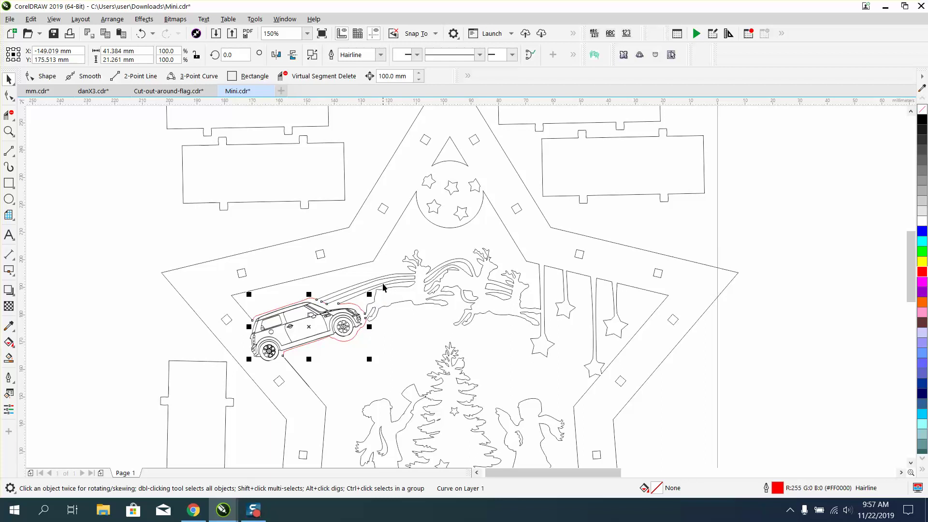
pyautogui.scroll(-2, 383, 287)
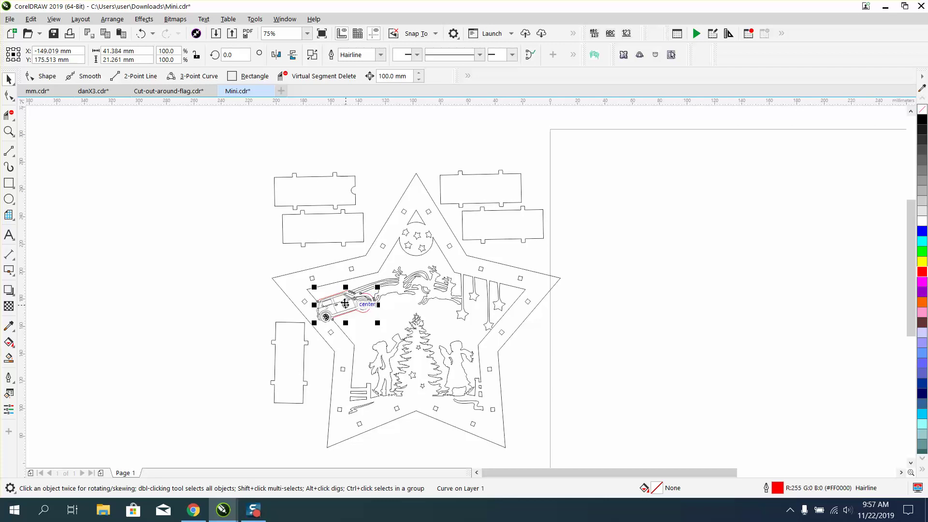
pyautogui.press('Left')
pyautogui.press('Left')
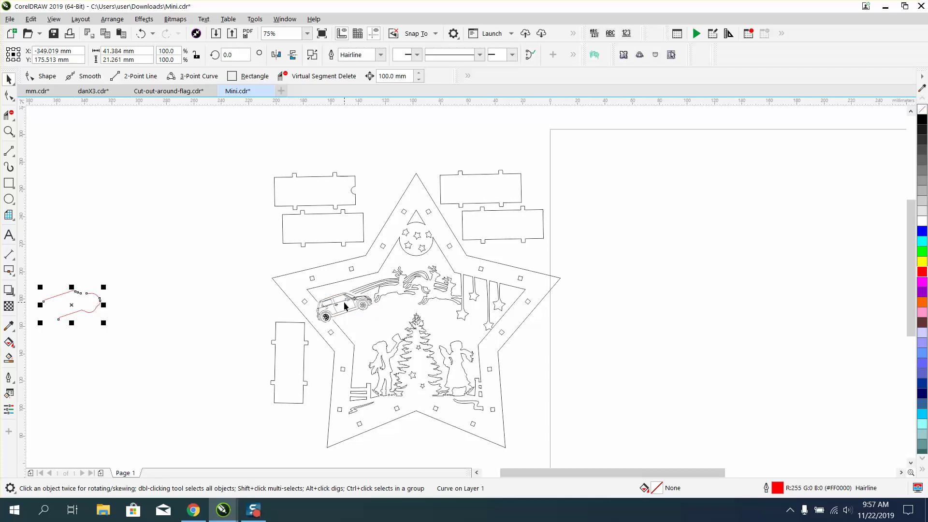
pyautogui.press('Right')
pyautogui.press('Right')
# Move the car's black engraving group 100 mm left, outside the star.
pyautogui.click(199, 311)
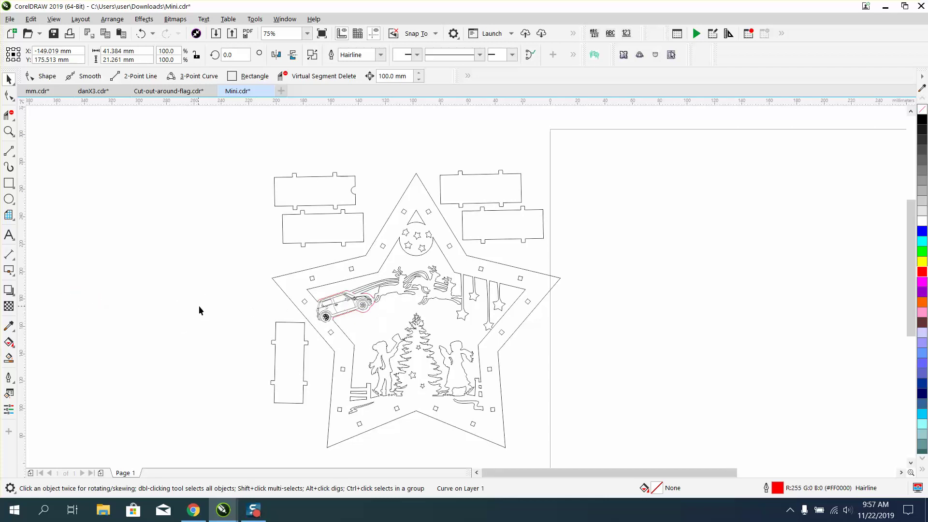
pyautogui.click(353, 302)
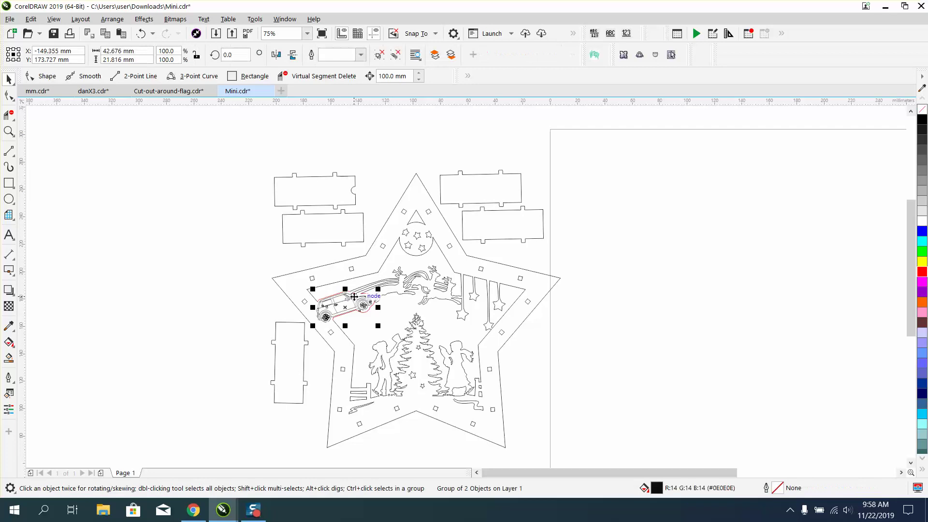
pyautogui.press('Left')
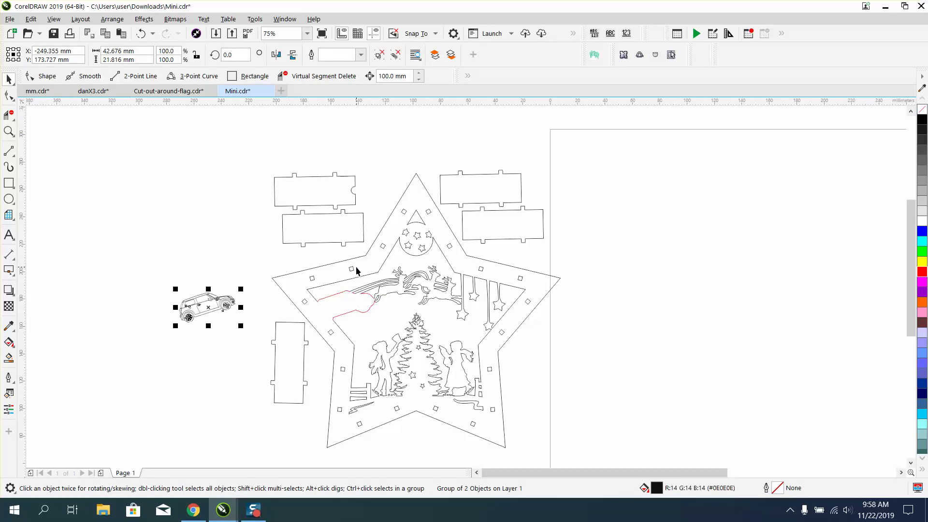
# Smart Fill the whole star into one new shape and nudge it right onto the empty page.
pyautogui.click(9, 358)
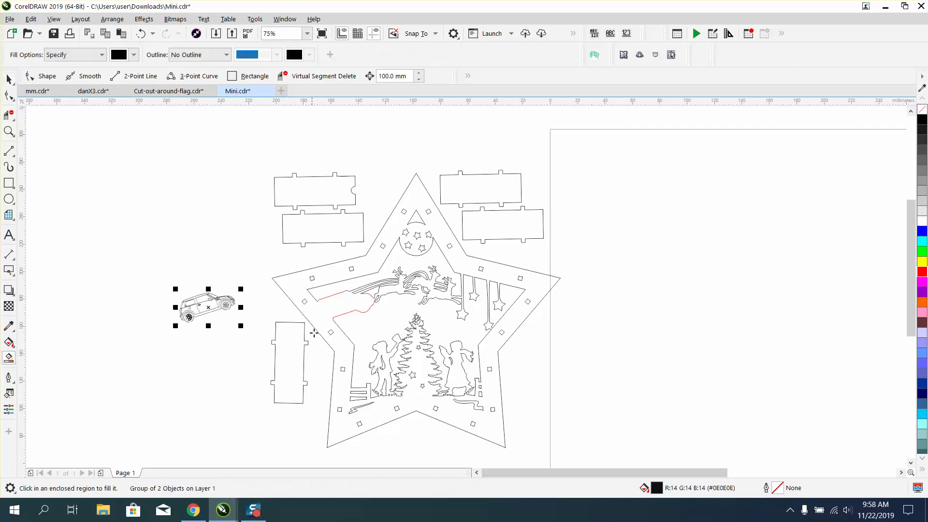
pyautogui.click(360, 272)
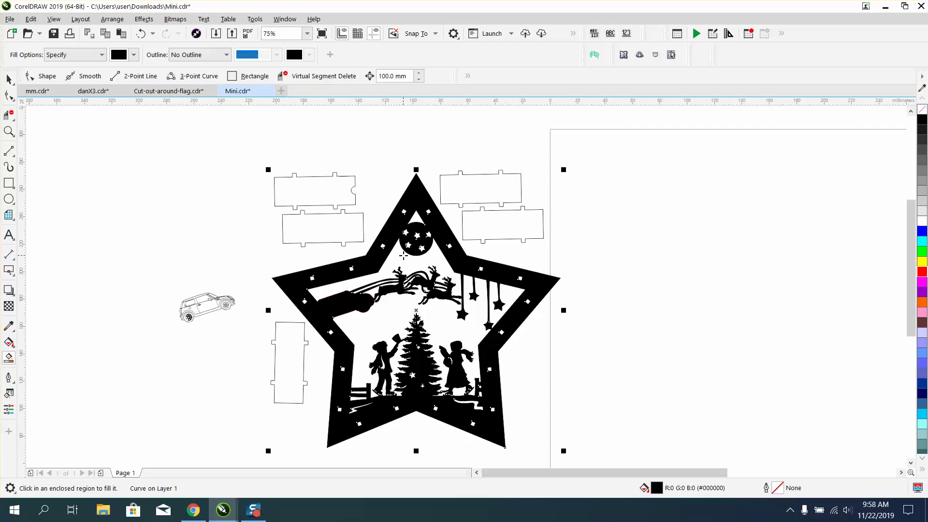
pyautogui.press('Right')
pyautogui.press('Right')
pyautogui.press('Right')
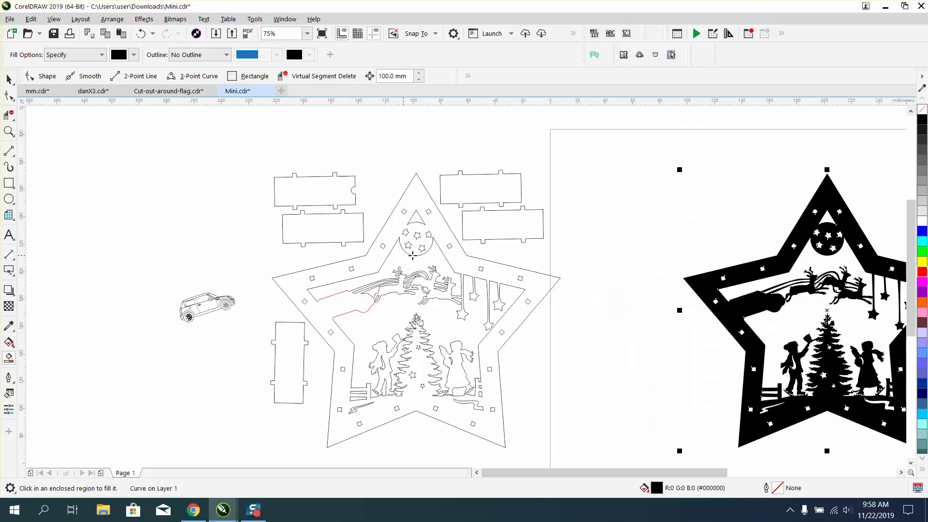
# Remove the new star's fill, give it a red hairline outline, and select the car drawing.
pyautogui.click(922, 109)
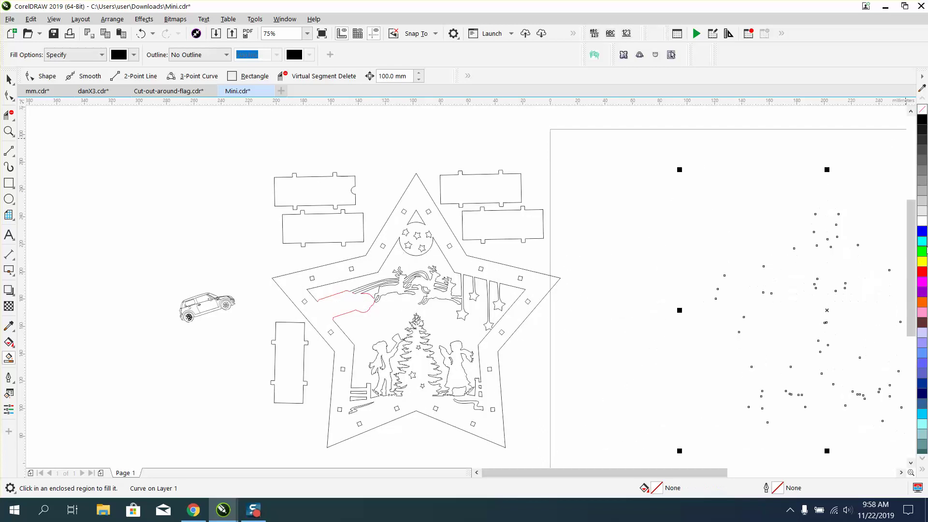
pyautogui.rightClick(923, 272)
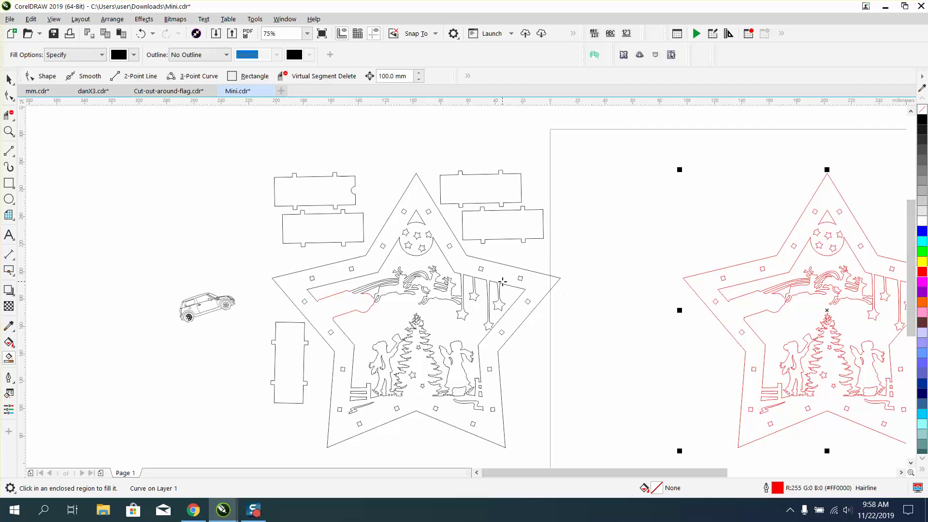
pyautogui.click(8, 78)
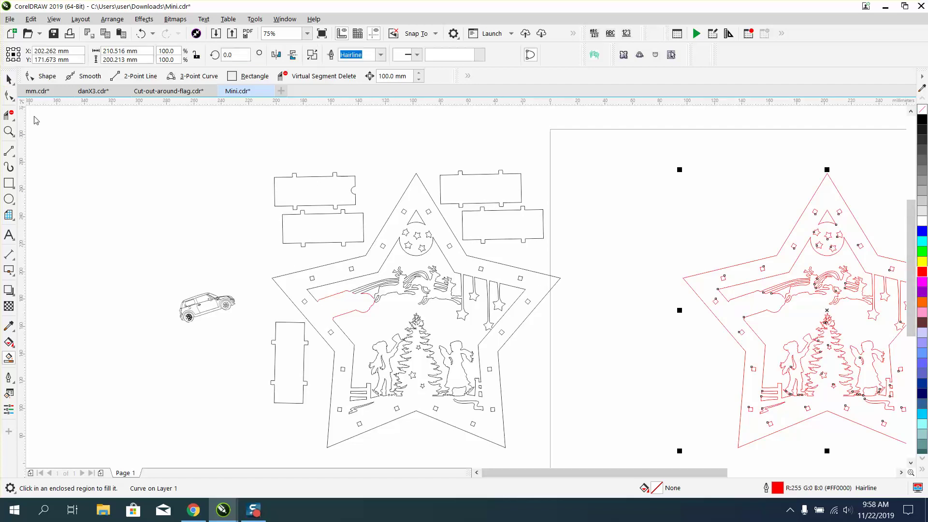
pyautogui.moveTo(129, 257); pyautogui.dragTo(247, 330)
# Nudge the car right into the red star and zoom in closely on the car.
pyautogui.press('Right')
pyautogui.press('Right')
pyautogui.press('Right')
pyautogui.press('Right')
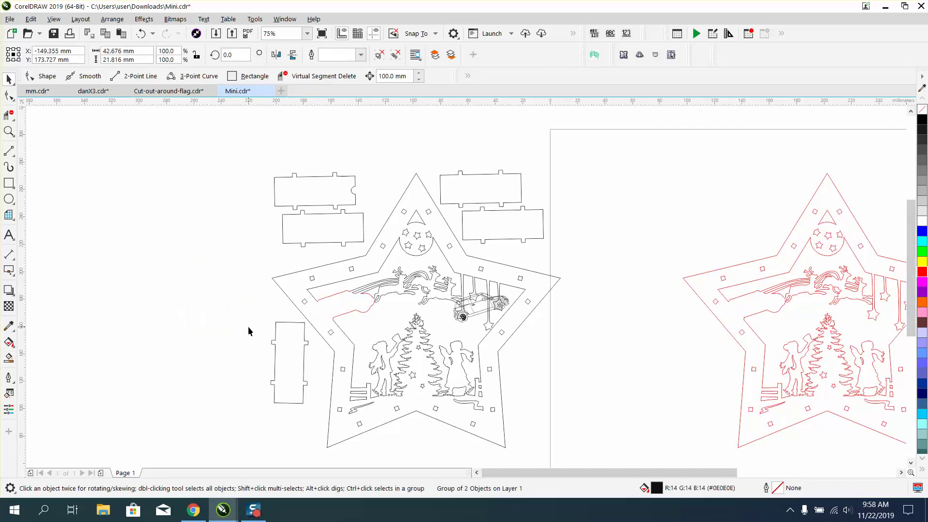
pyautogui.scroll(-1, 237, 292)
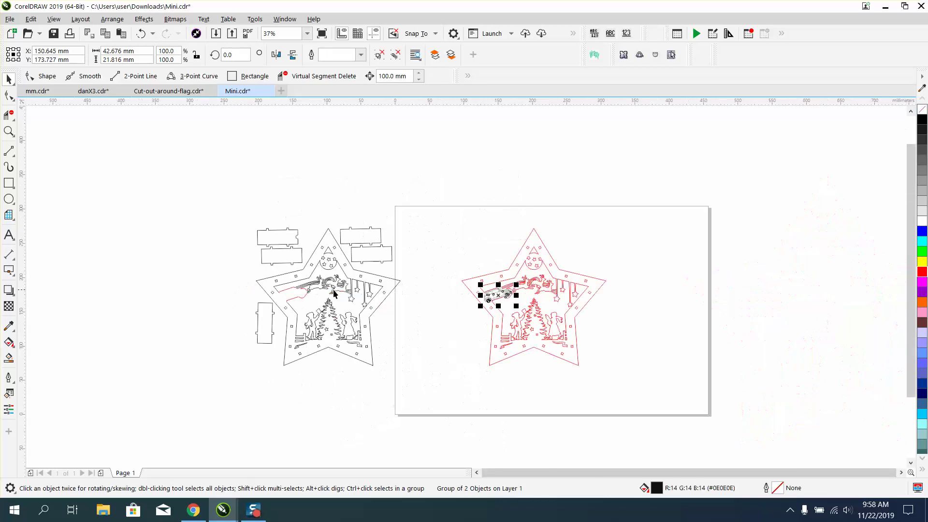
pyautogui.click(10, 132)
pyautogui.moveTo(443, 213); pyautogui.dragTo(673, 385)
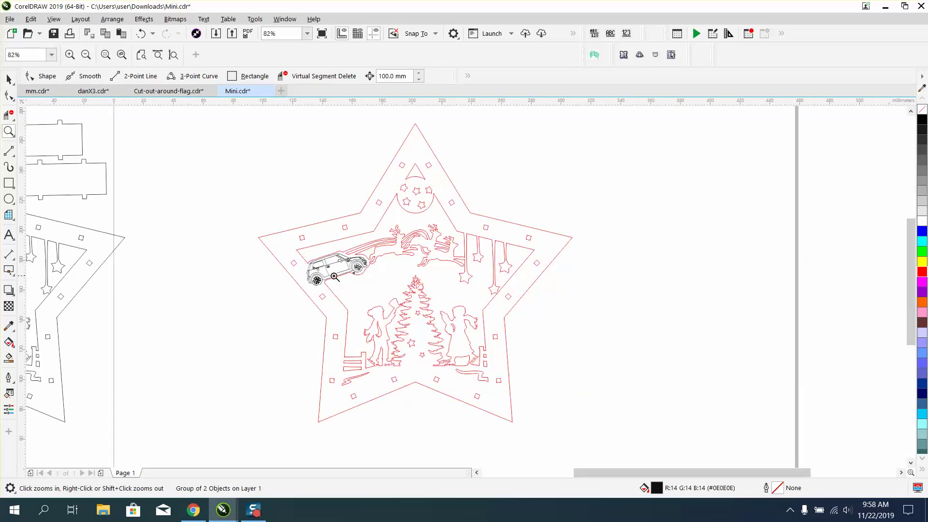
pyautogui.moveTo(305, 253); pyautogui.dragTo(426, 307)
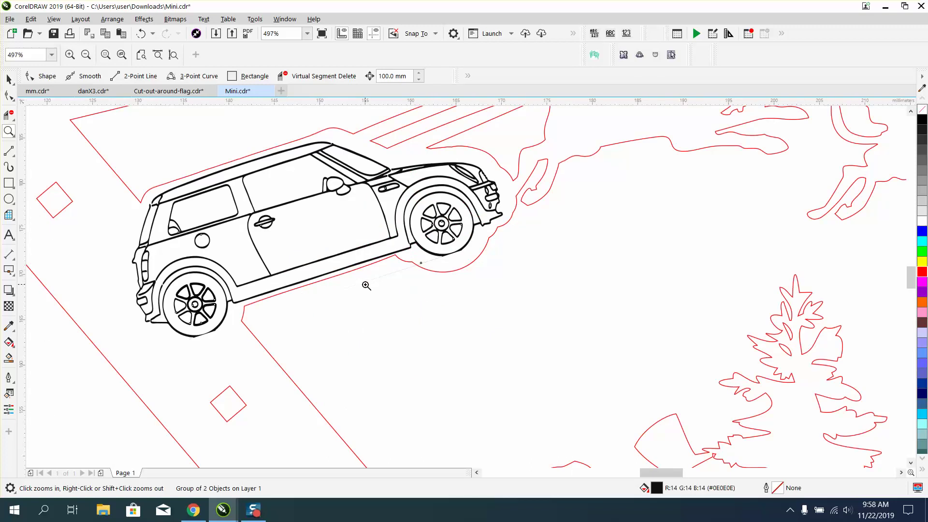
# Inspect a node of the red 961-node cut line beneath the car, then deselect it.
pyautogui.click(9, 95)
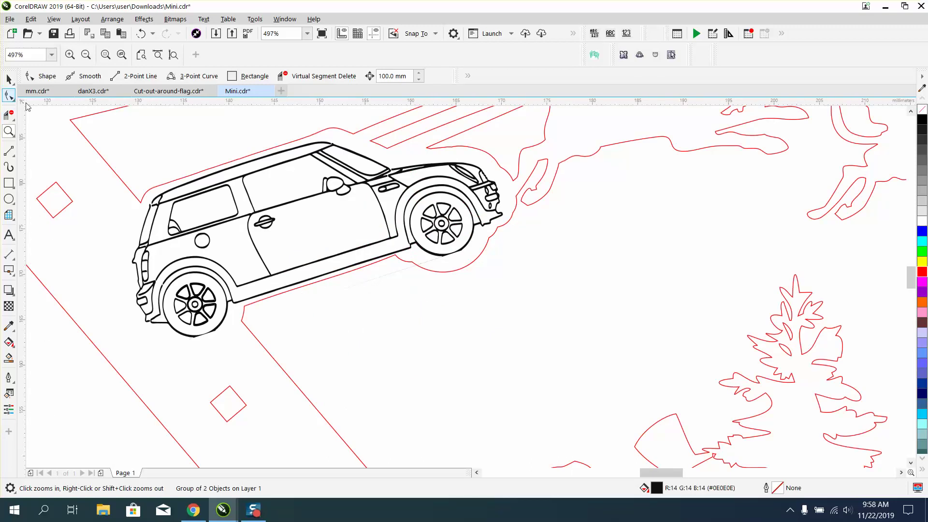
pyautogui.click(394, 255)
pyautogui.click(394, 258)
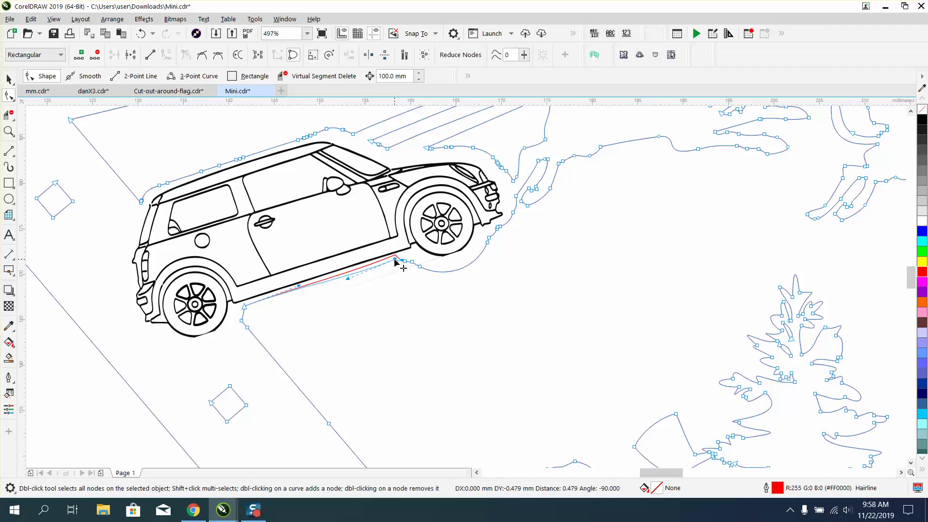
pyautogui.scroll(-2, 411, 291)
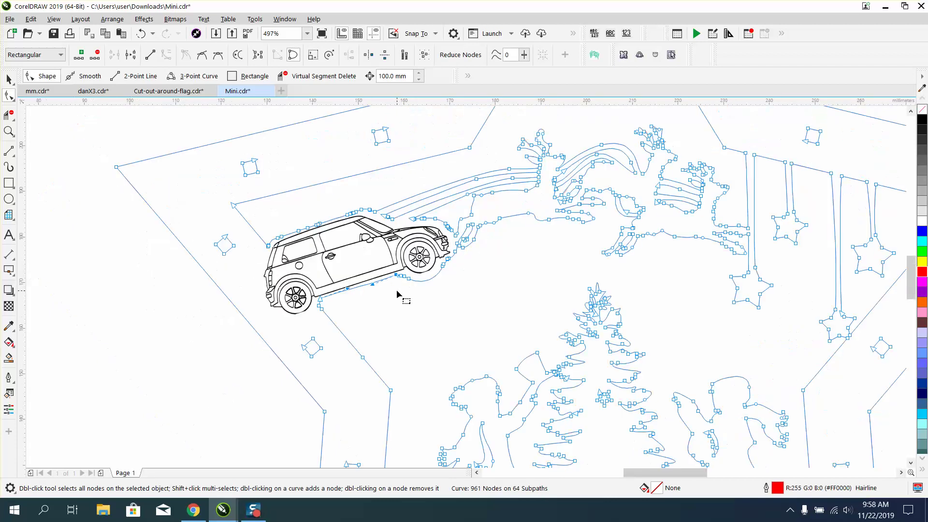
pyautogui.click(146, 298)
pyautogui.scroll(-2, 146, 298)
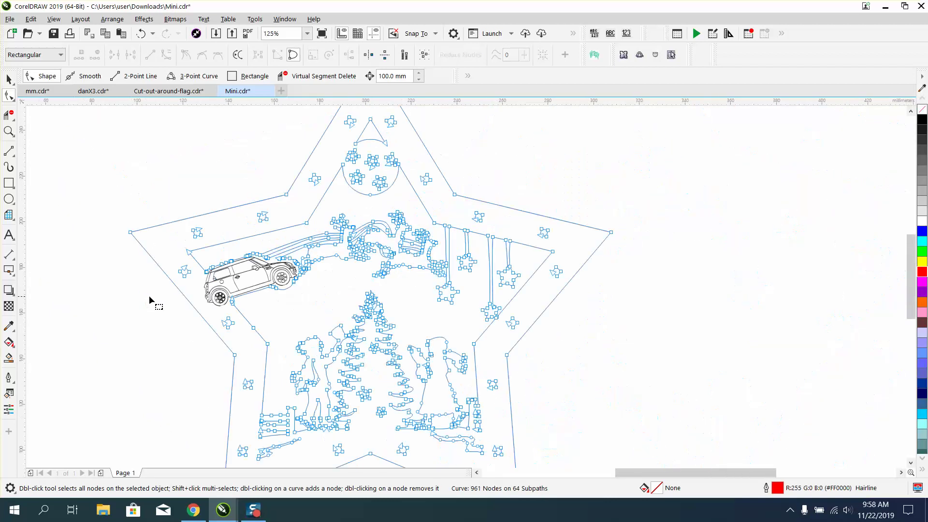
pyautogui.click(9, 79)
pyautogui.click(119, 132)
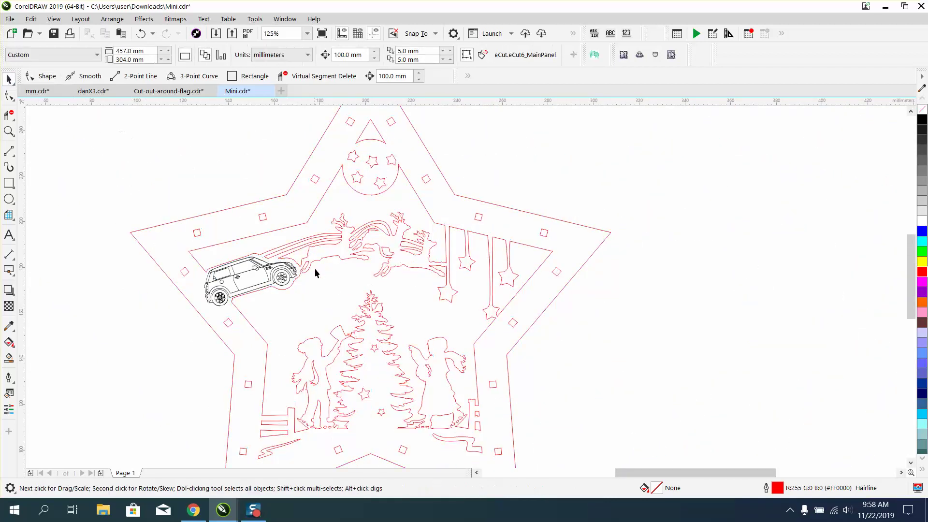
pyautogui.scroll(-2, 315, 268)
pyautogui.scroll(-2, 384, 290)
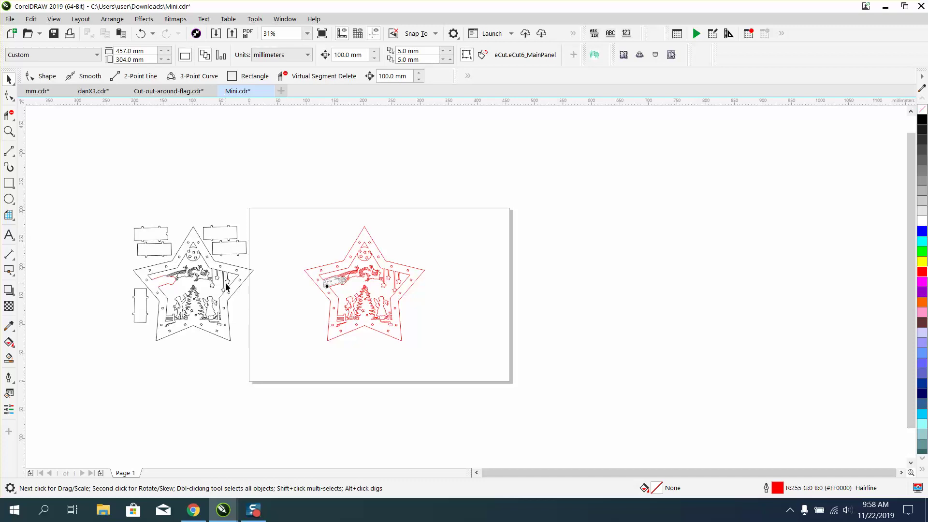
pyautogui.click(11, 135)
pyautogui.click(62, 137)
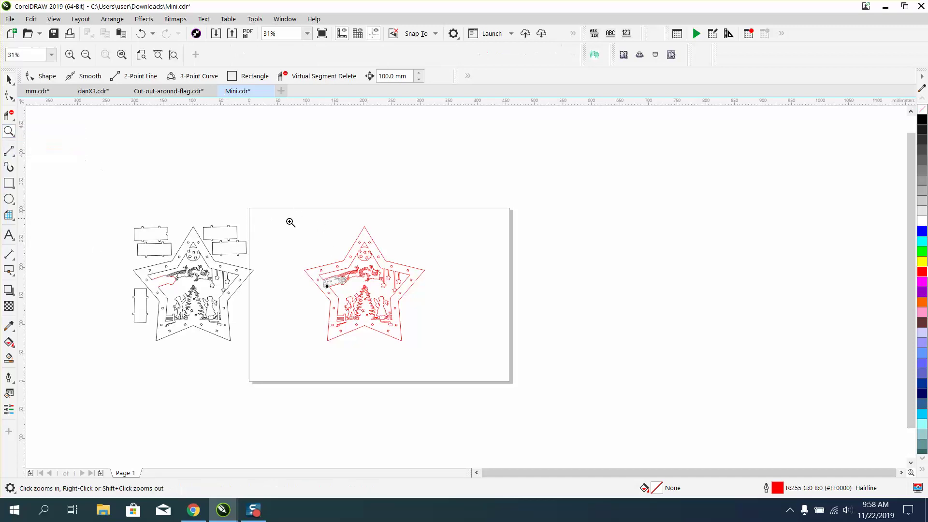
pyautogui.moveTo(303, 230); pyautogui.dragTo(479, 350)
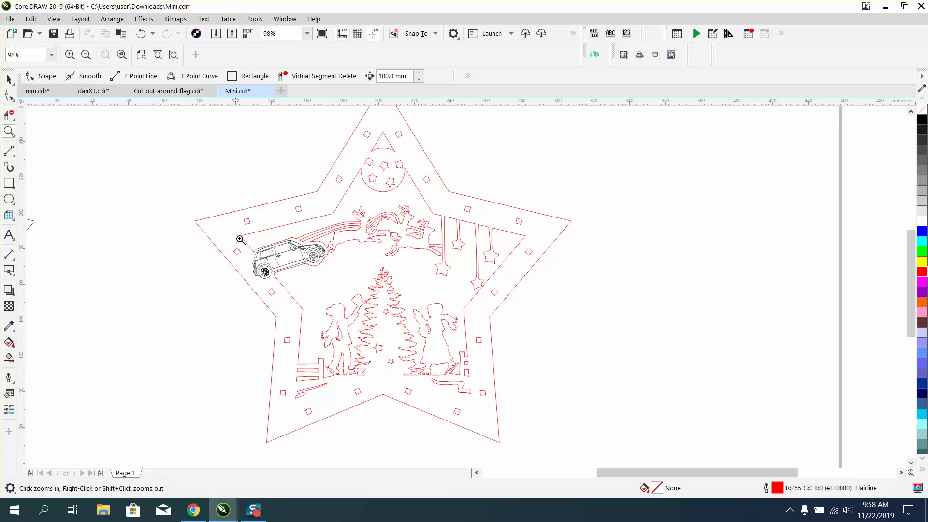
pyautogui.moveTo(241, 239); pyautogui.dragTo(394, 292)
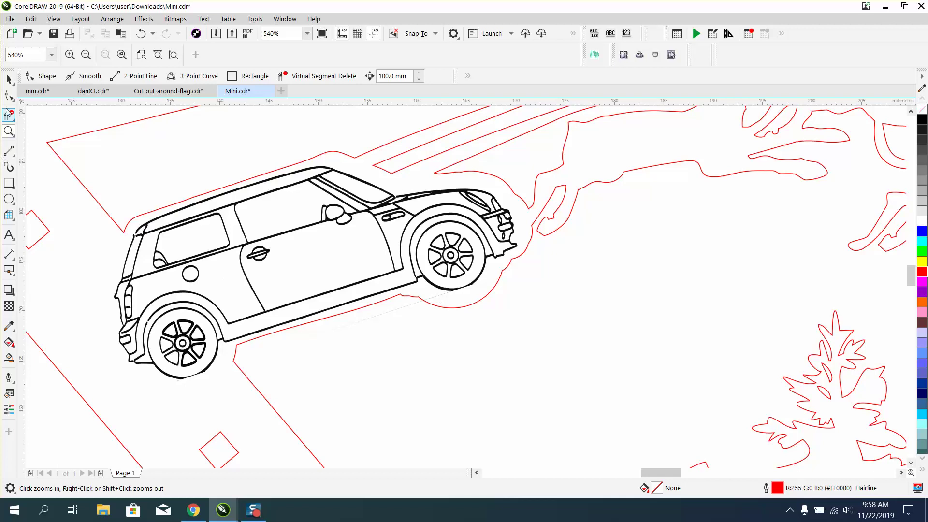
pyautogui.click(42, 76)
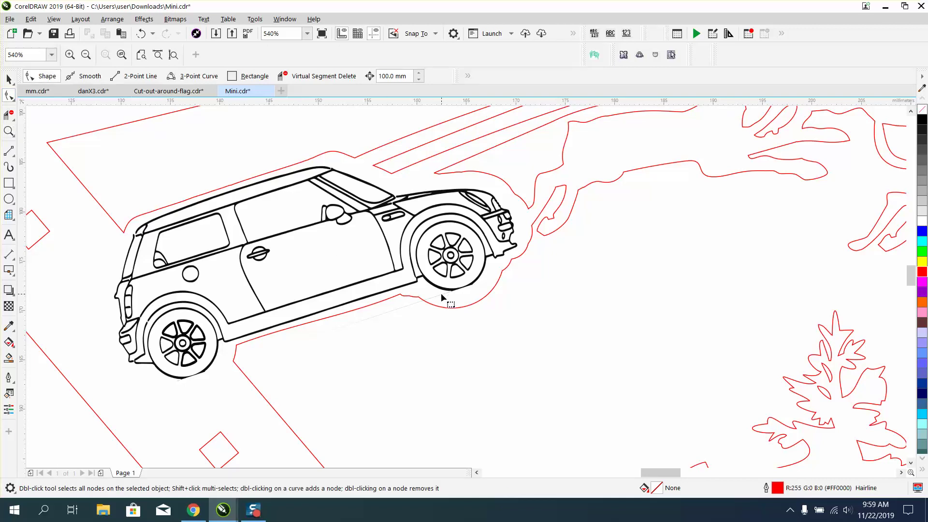
pyautogui.click(441, 294)
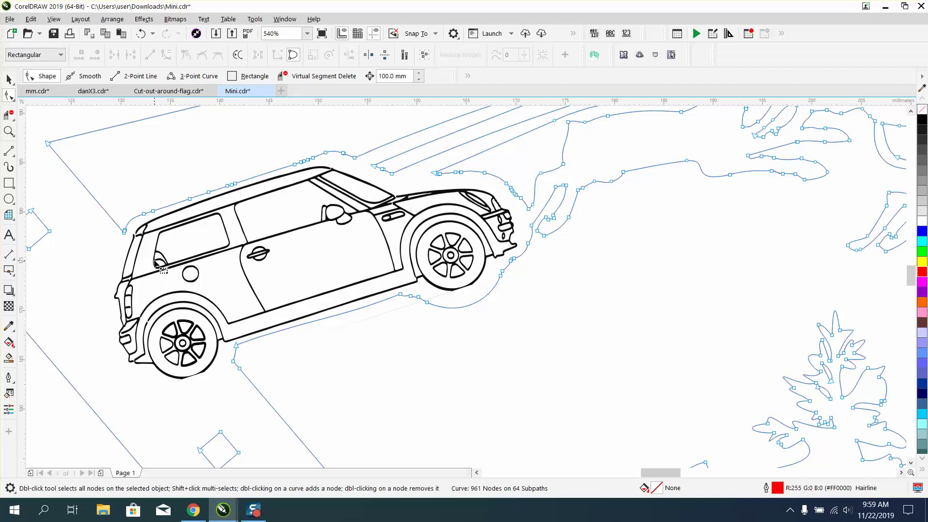
pyautogui.scroll(-4, 365, 323)
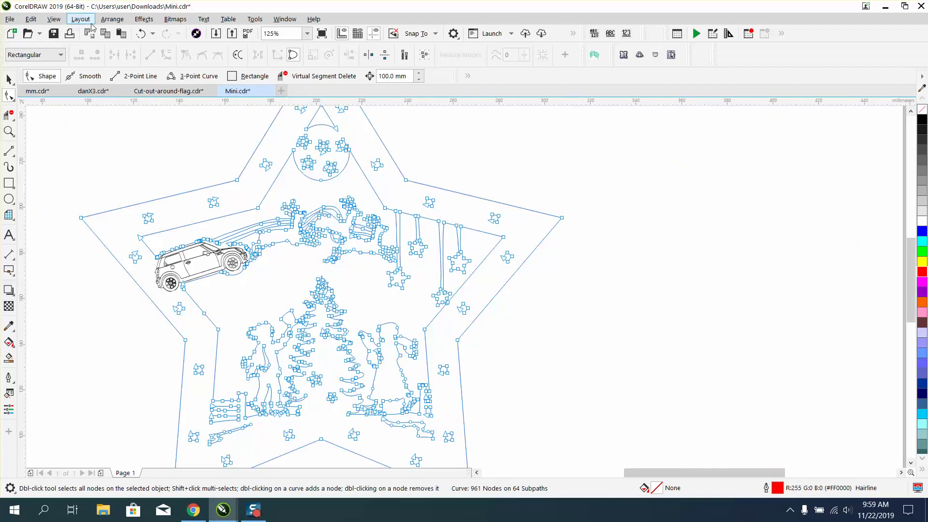
pyautogui.click(141, 33)
pyautogui.click(169, 130)
pyautogui.click(9, 79)
pyautogui.click(147, 135)
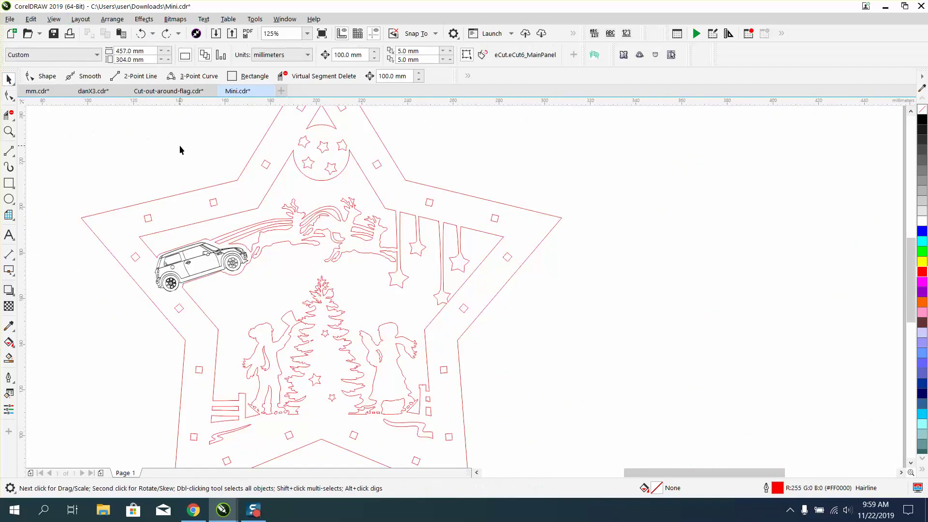